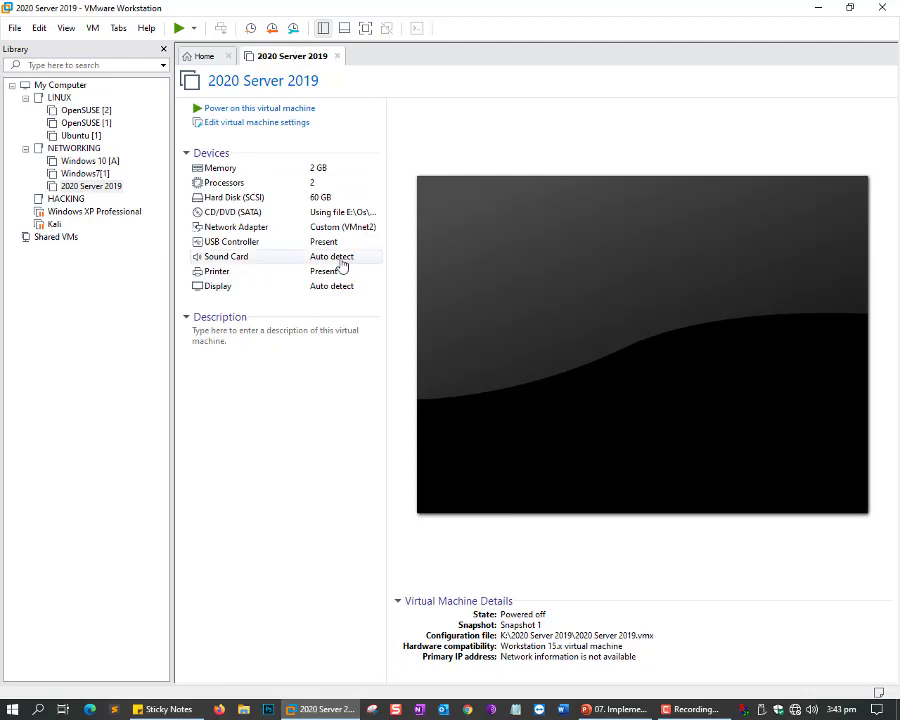
# - Review the network adapter settings of the 2020 Server 2019 virtual machine, including the available custom virtual networks, keeping VMnet2 selected
pyautogui.doubleClick(247, 230)
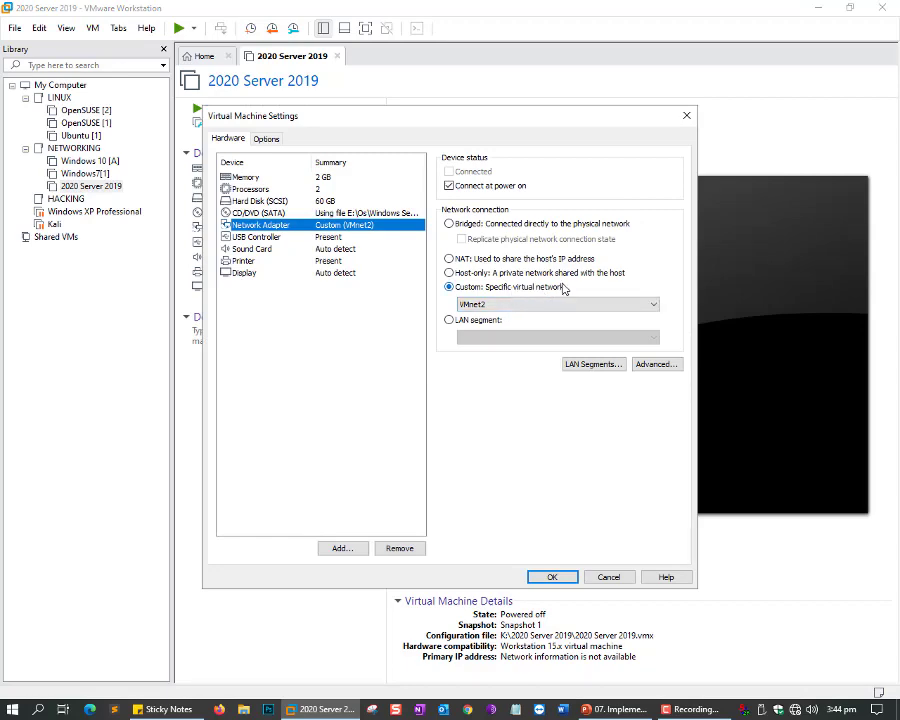
pyautogui.click(539, 305)
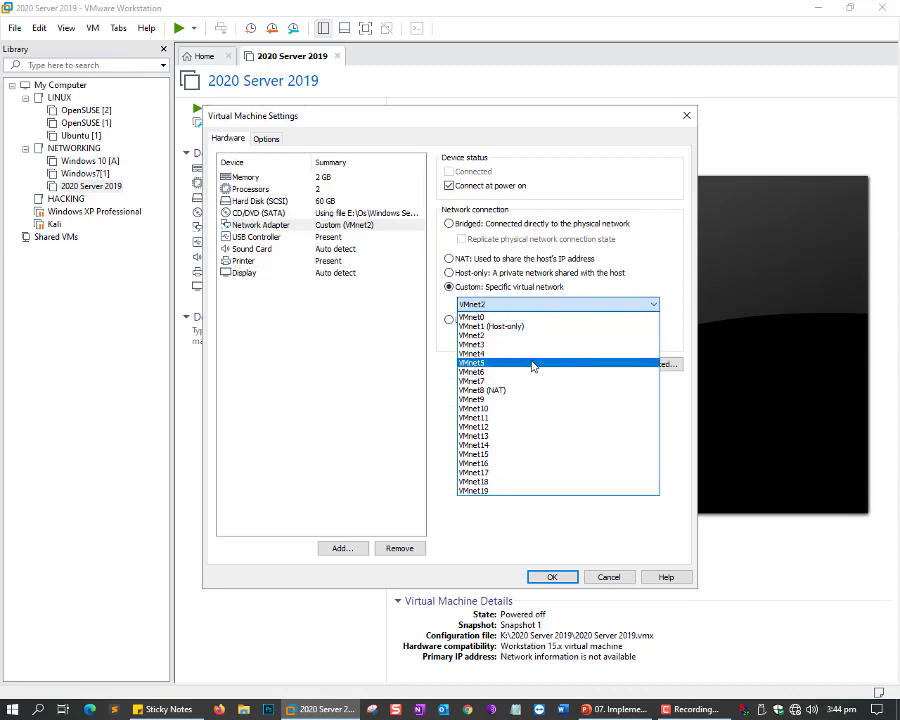
pyautogui.click(675, 284)
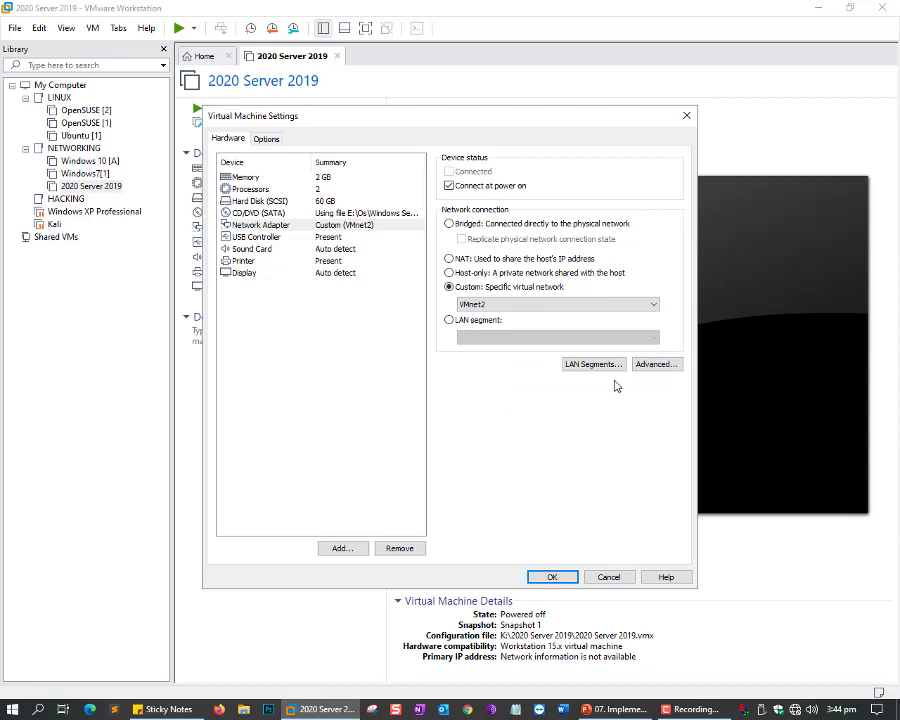
pyautogui.click(548, 578)
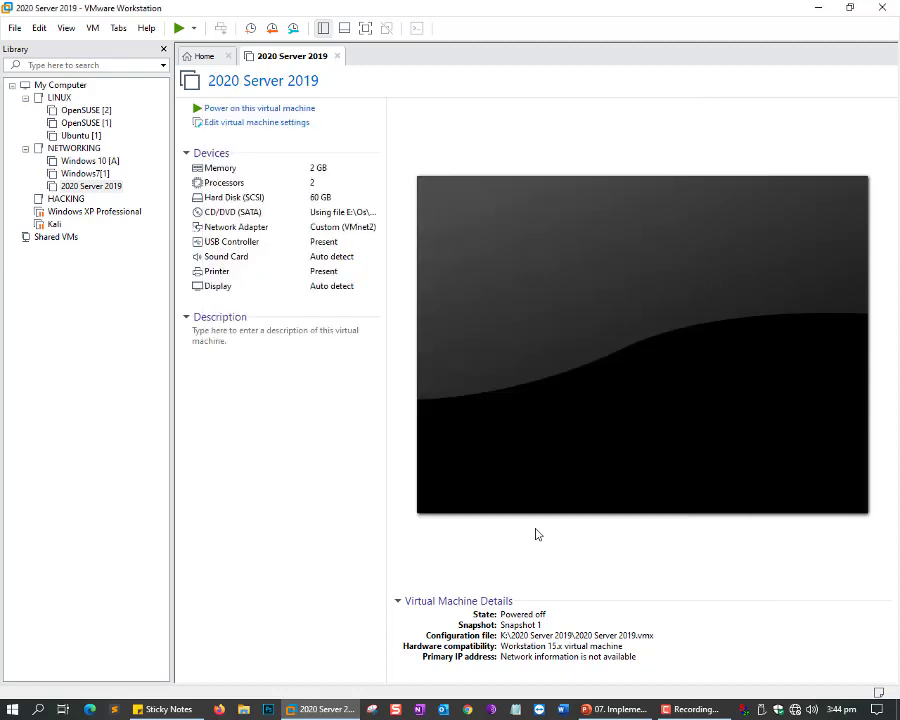
# - Power on the 2020 Server 2019 virtual machine and sign in as Administrator with the account password
pyautogui.click(274, 109)
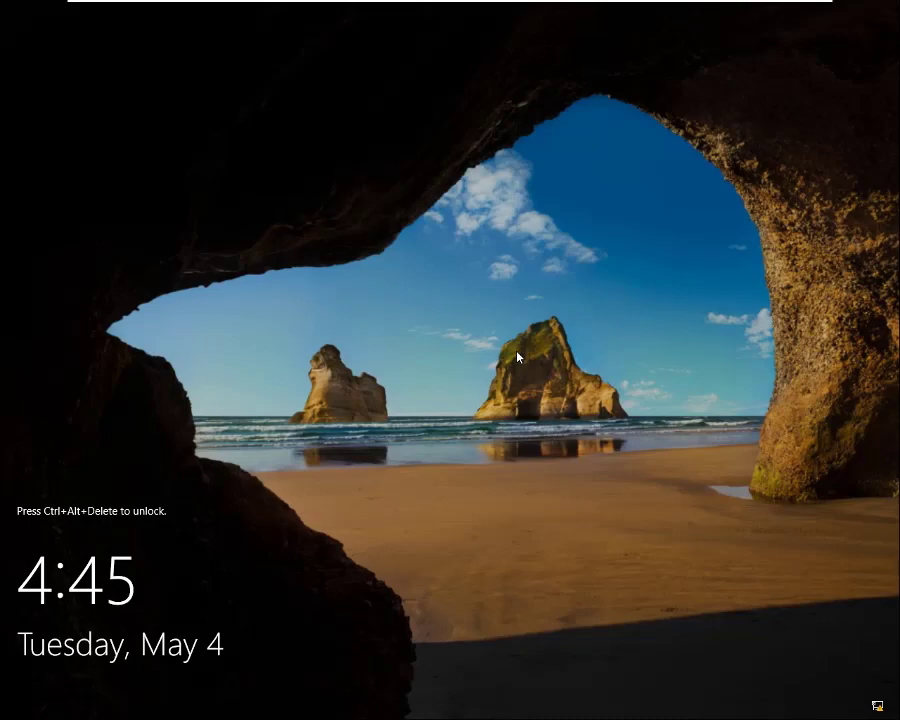
pyautogui.hotkey('ctrl', 'alt', 'Delete')
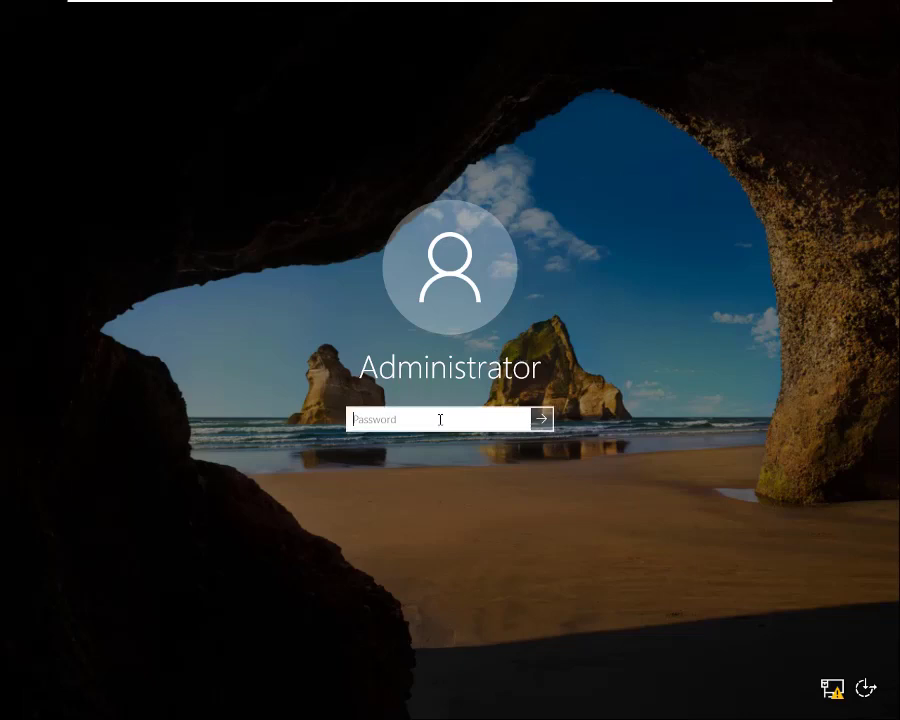
pyautogui.write('**********')
pyautogui.press('Return')
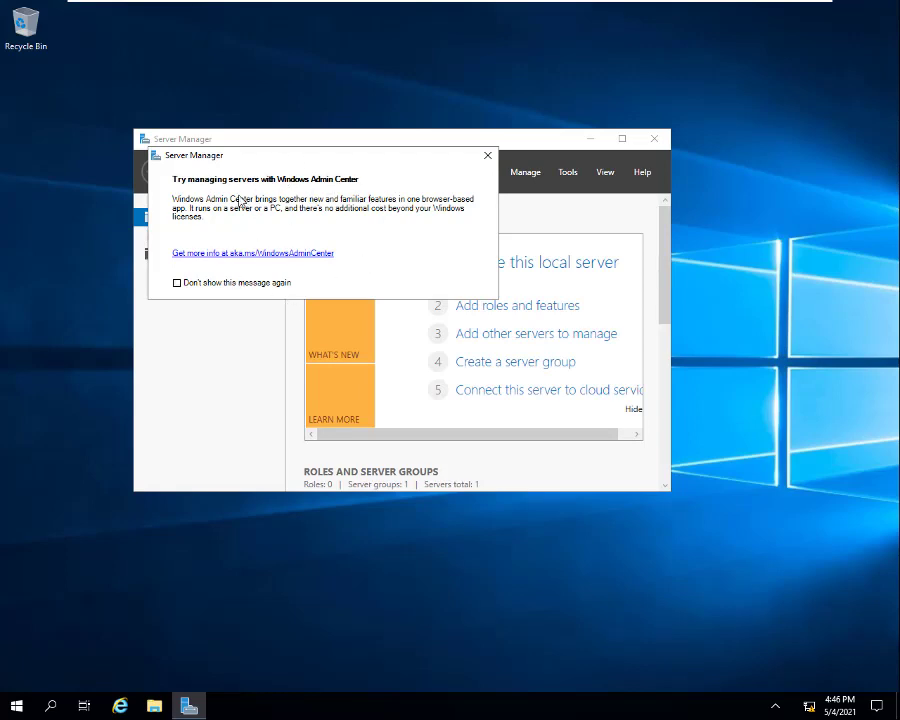
# - Dismiss the Windows Admin Center message so it does not show again, and maximize the Server Manager window
pyautogui.click(177, 284)
pyautogui.click(487, 155)
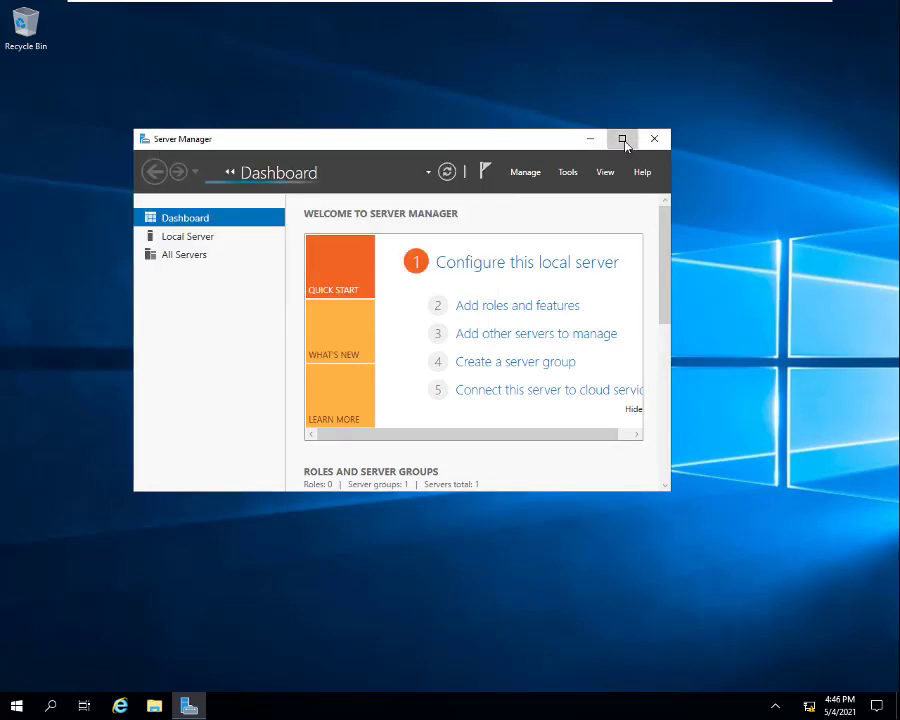
pyautogui.click(622, 139)
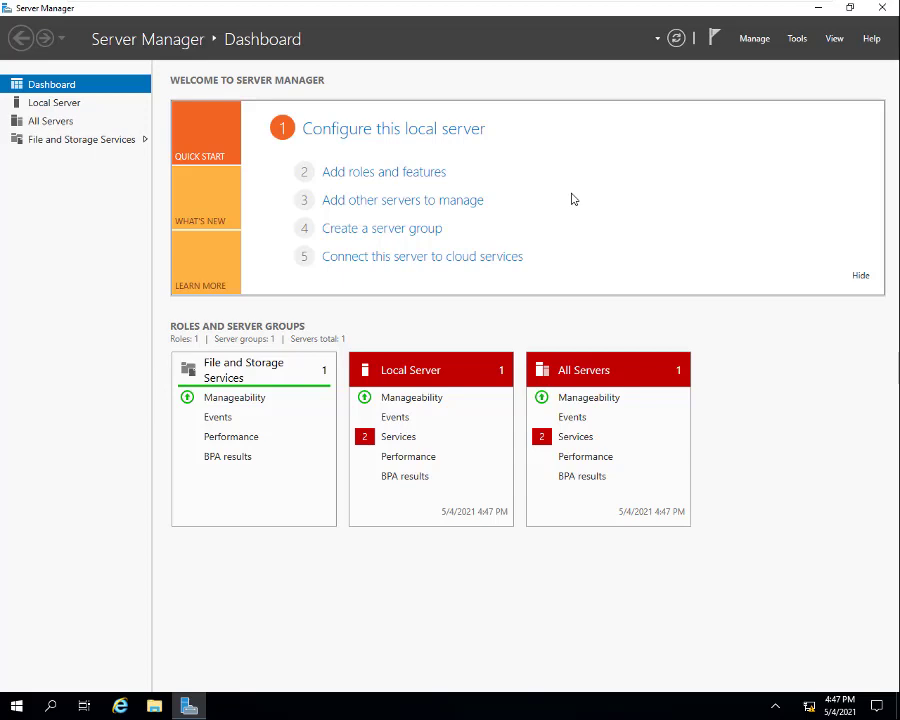
# - Set the local server's time zone to (UTC+00:00) Monrovia, Reykjavik
pyautogui.click(55, 103)
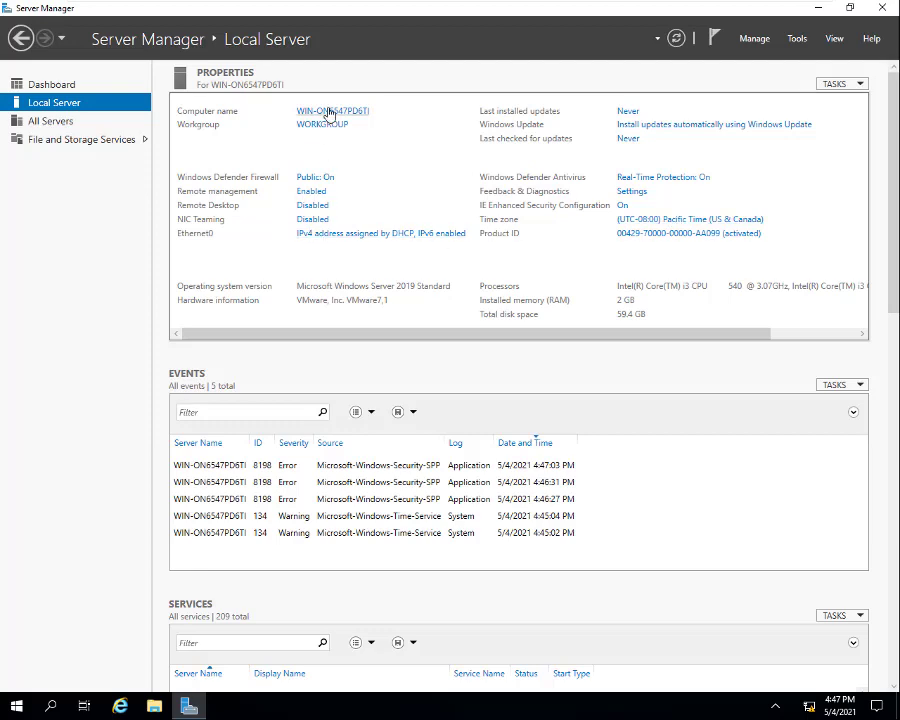
pyautogui.click(707, 222)
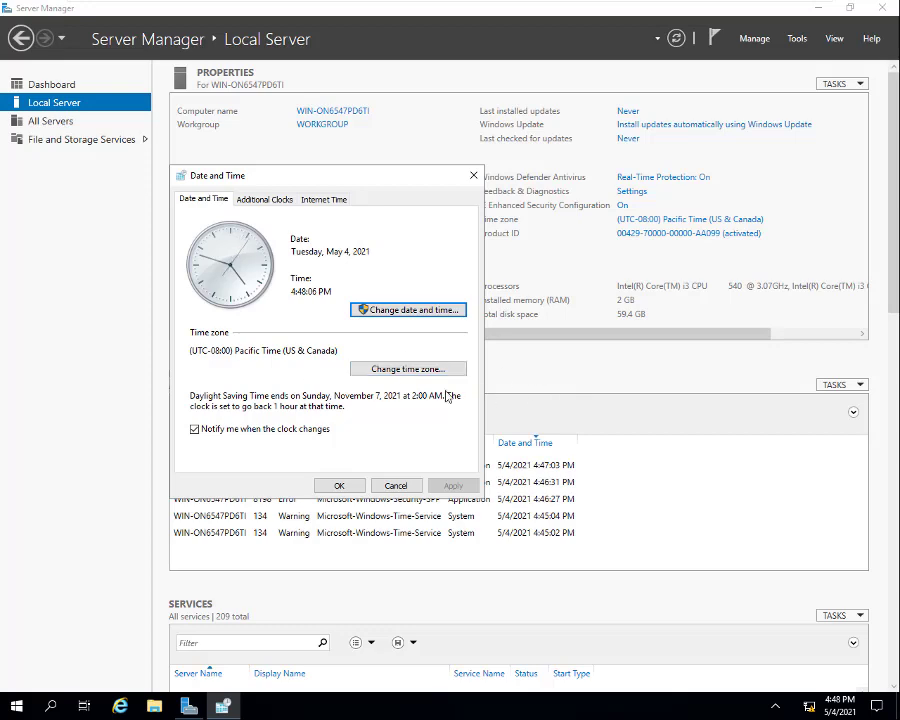
pyautogui.click(403, 371)
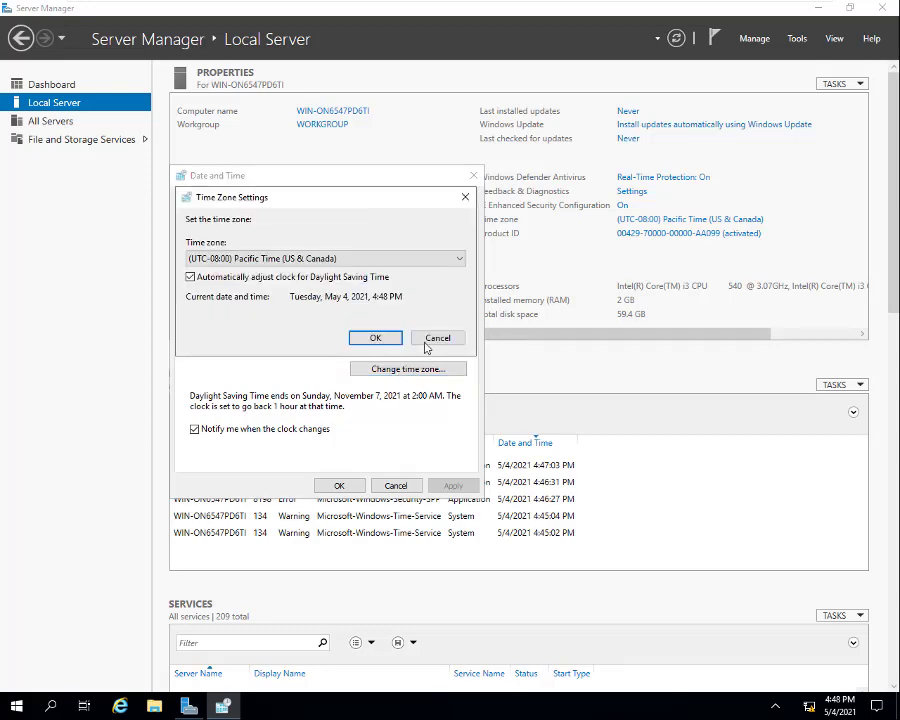
pyautogui.click(230, 258)
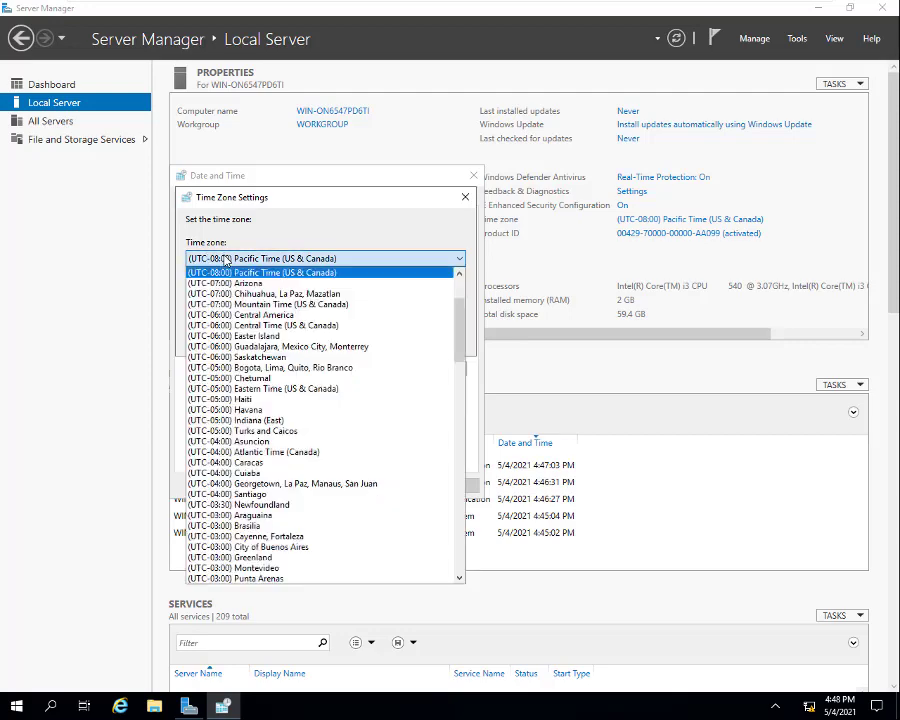
pyautogui.scroll(-3, 368, 444)
pyautogui.scroll(-14, 368, 444)
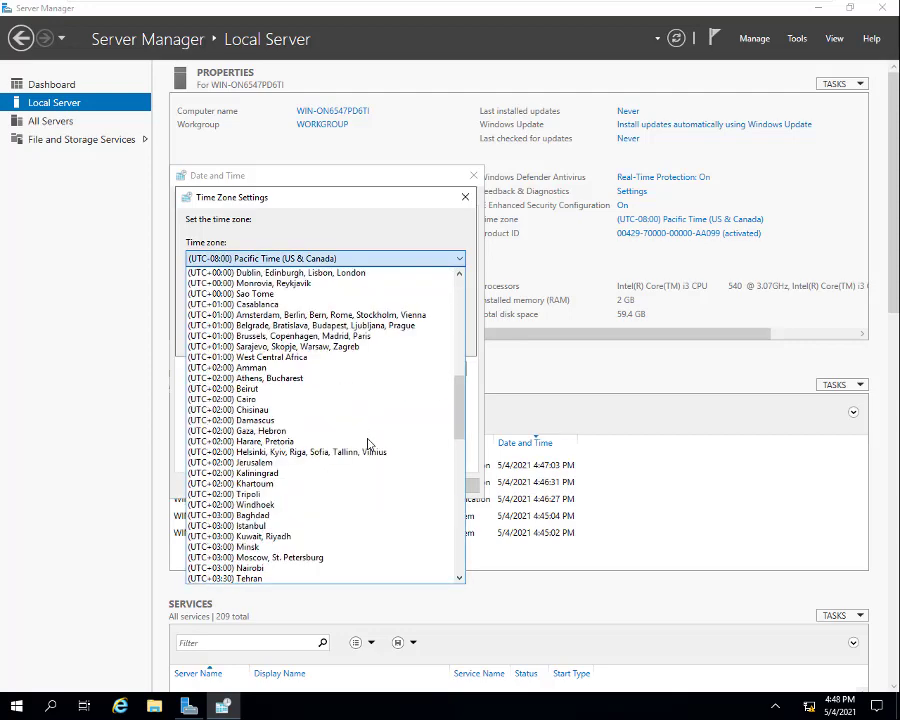
pyautogui.scroll(5, 366, 451)
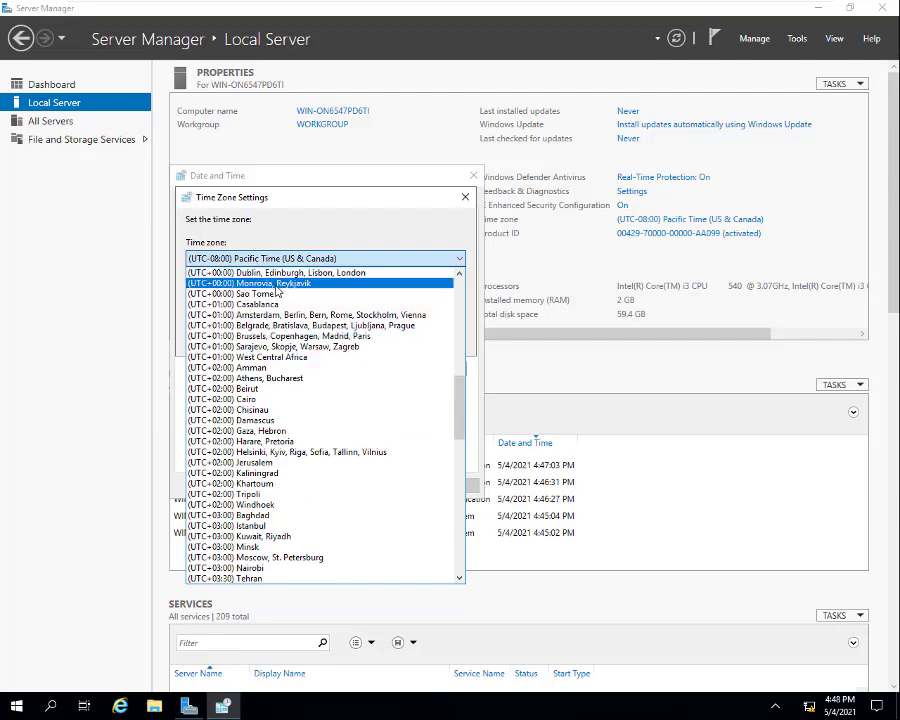
pyautogui.click(285, 284)
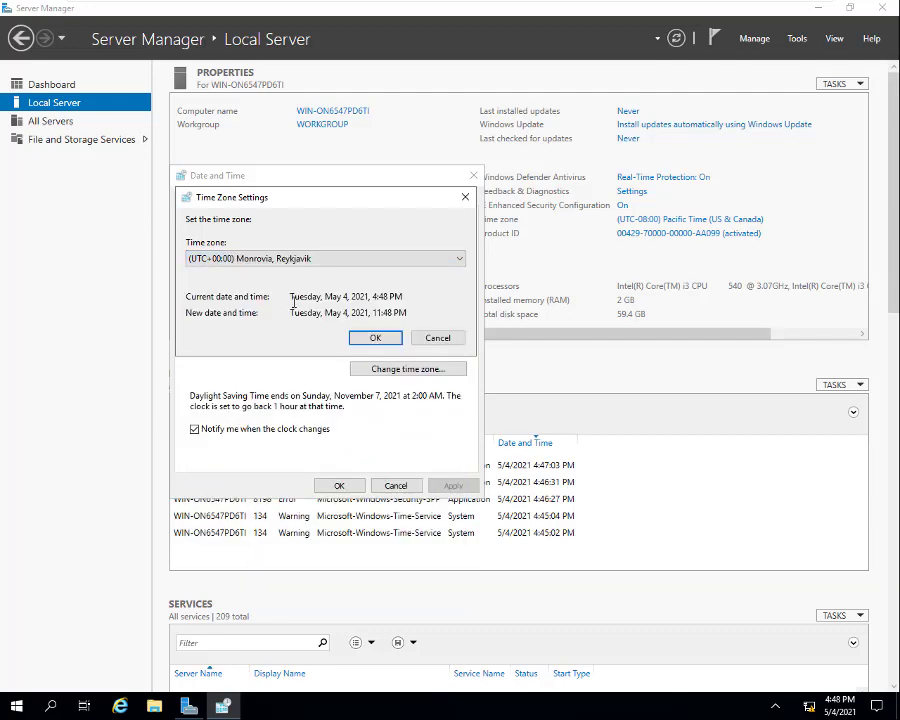
pyautogui.click(374, 336)
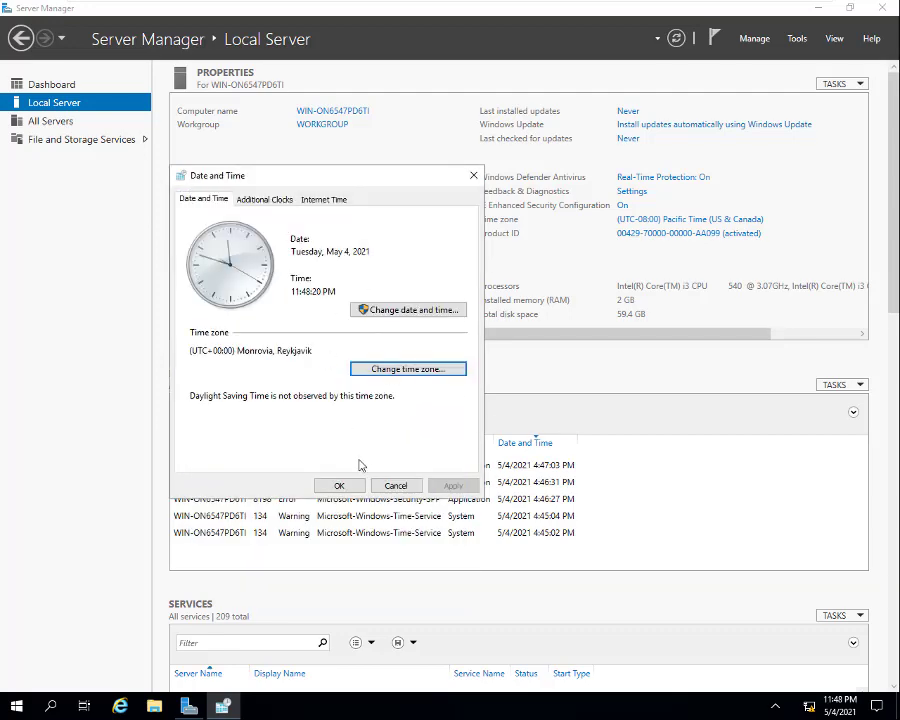
# - Set the server's clock to 3:49 PM, keeping the date, and close the date and time settings
pyautogui.click(403, 312)
pyautogui.click(353, 359)
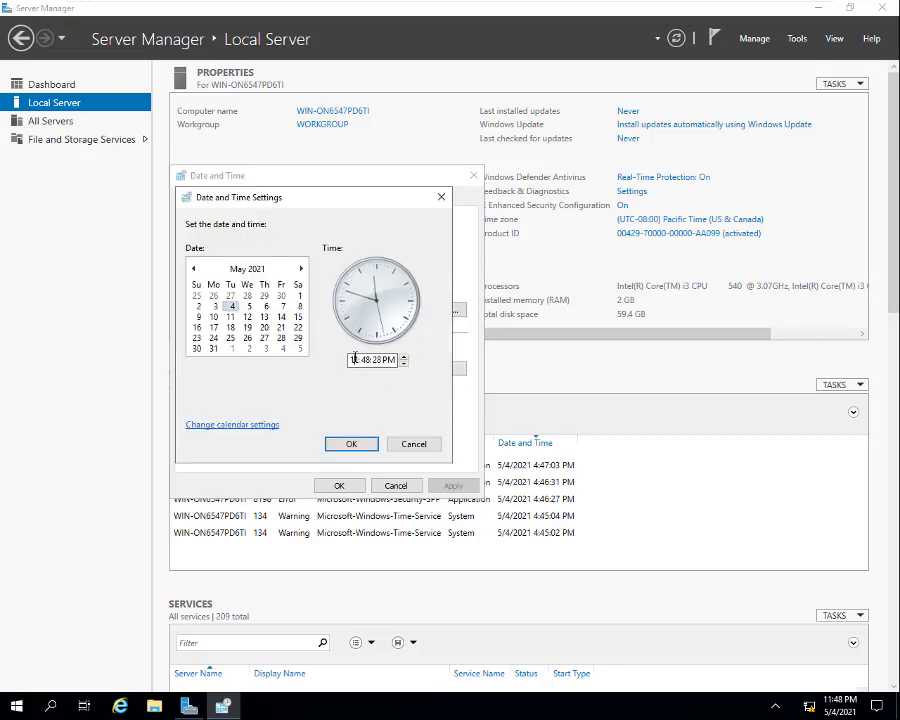
pyautogui.click(353, 359)
pyautogui.press('BackSpace')
pyautogui.write('3')
pyautogui.click(366, 359)
pyautogui.write('4')
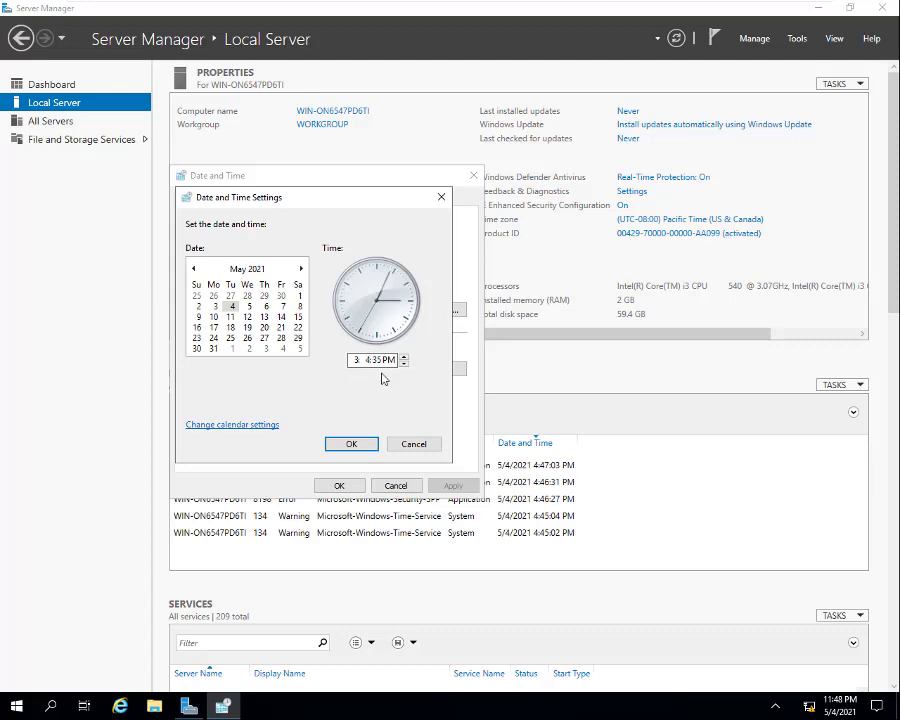
pyautogui.write('9')
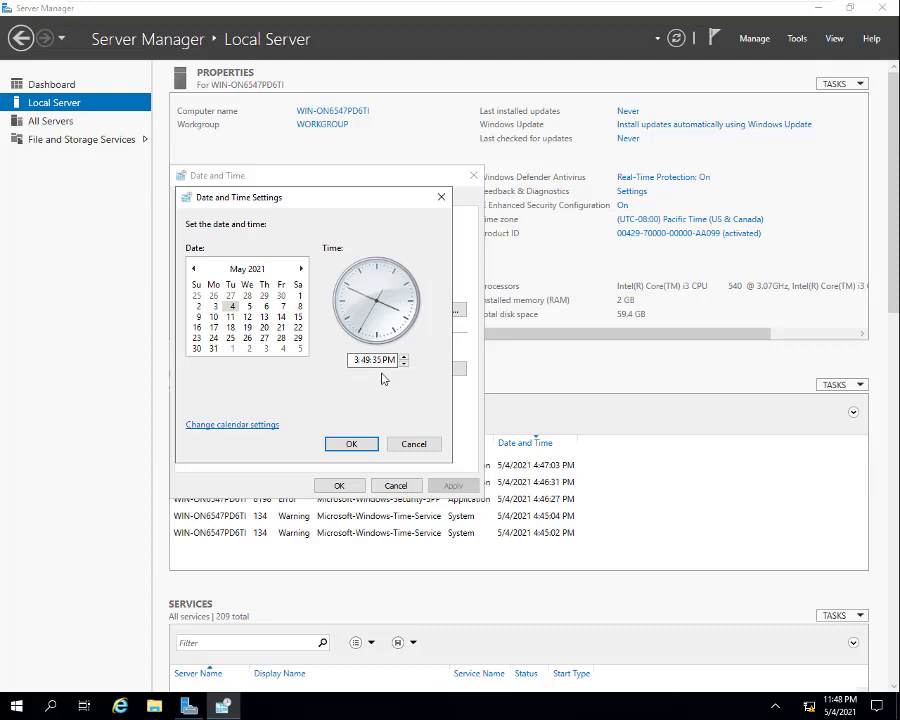
pyautogui.click(353, 444)
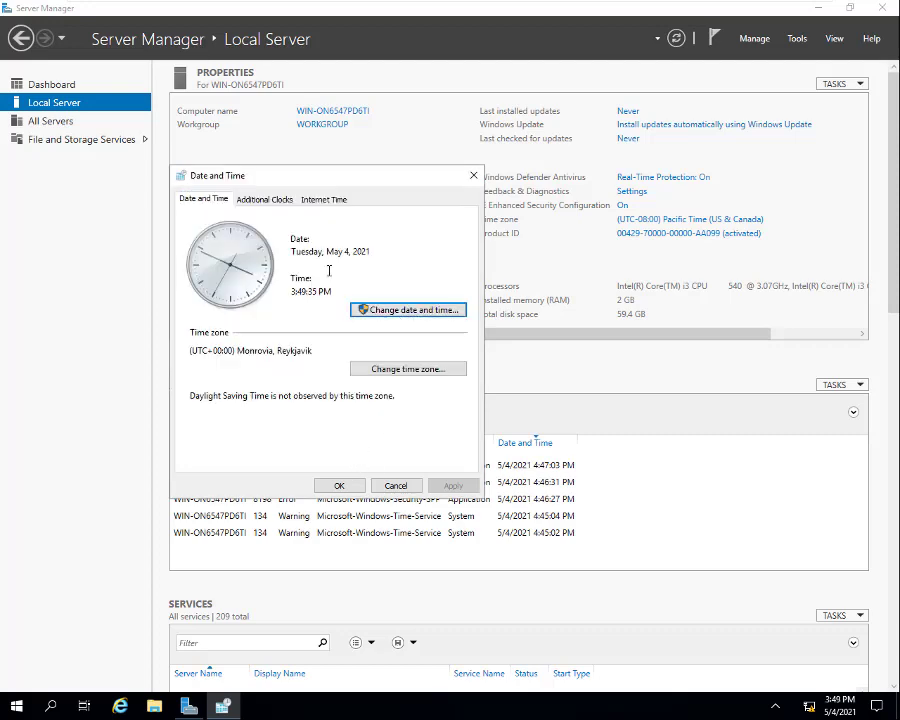
pyautogui.click(338, 487)
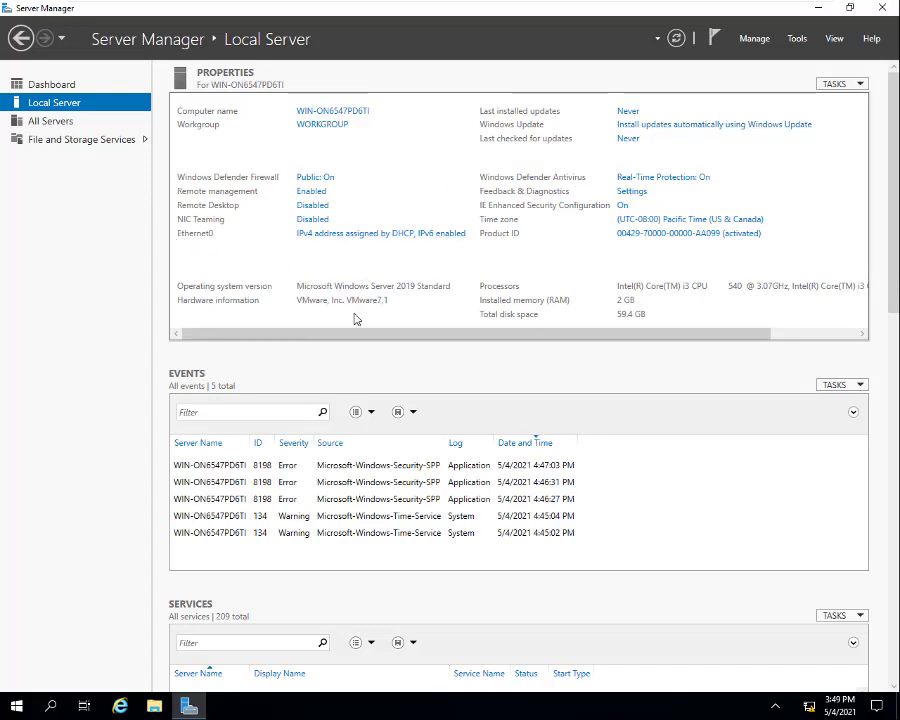
# - Switch Ethernet0's Internet Protocol Version 4 configuration to a static address and enter the IP address 10.0.0.1
pyautogui.click(376, 234)
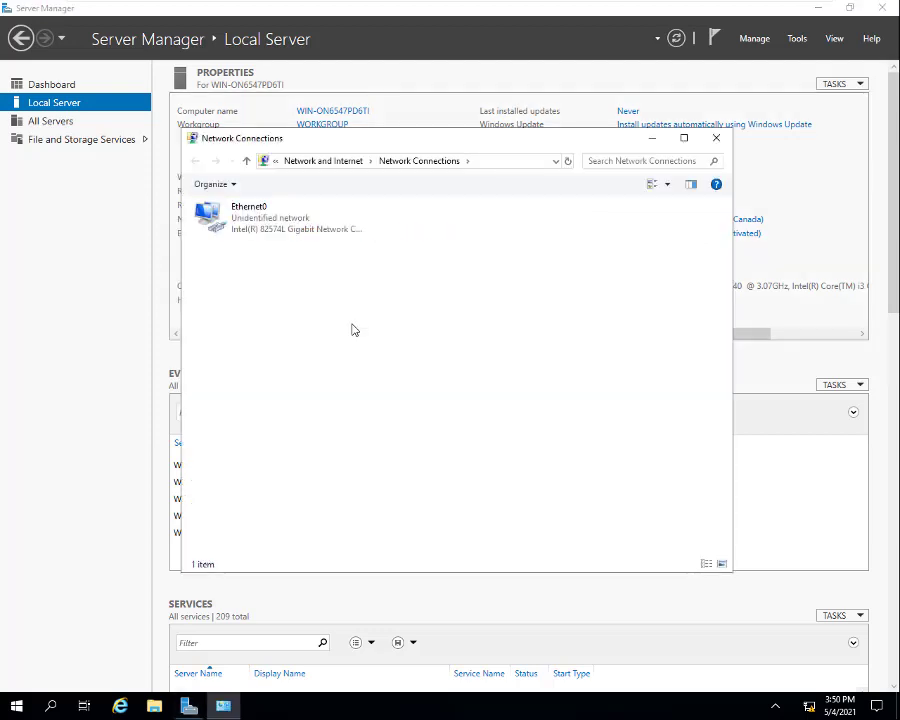
pyautogui.click(267, 215)
pyautogui.rightClick(267, 214)
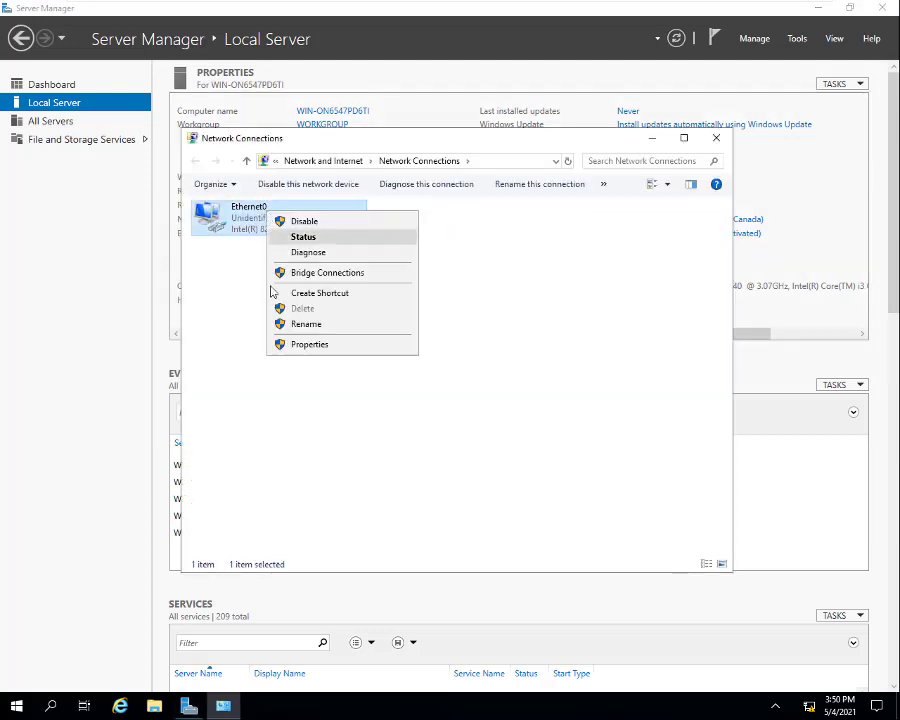
pyautogui.click(286, 345)
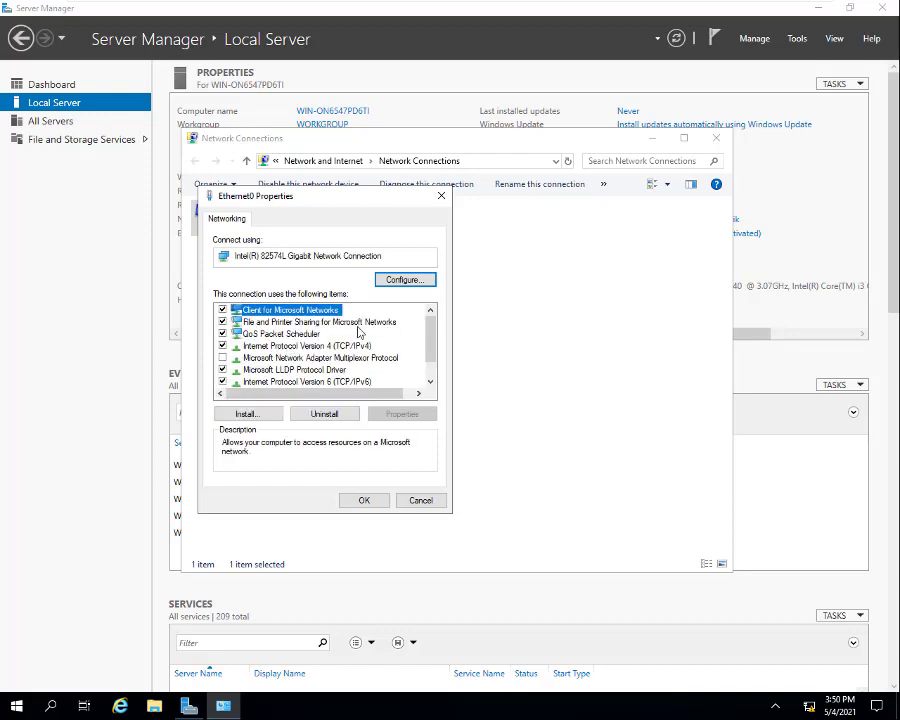
pyautogui.click(245, 357)
pyautogui.click(303, 346)
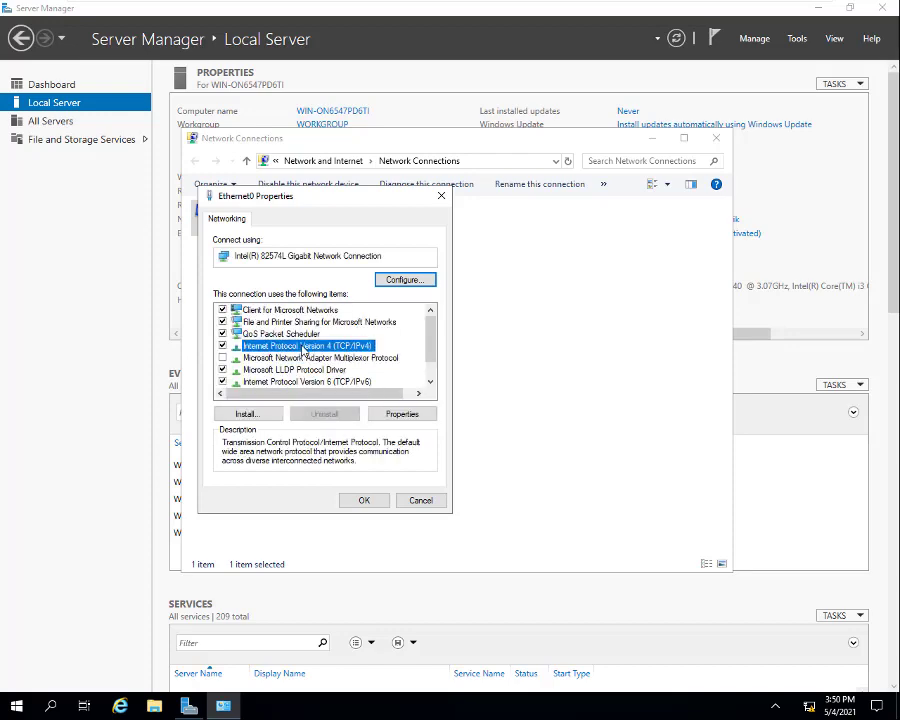
pyautogui.click(397, 415)
pyautogui.click(311, 351)
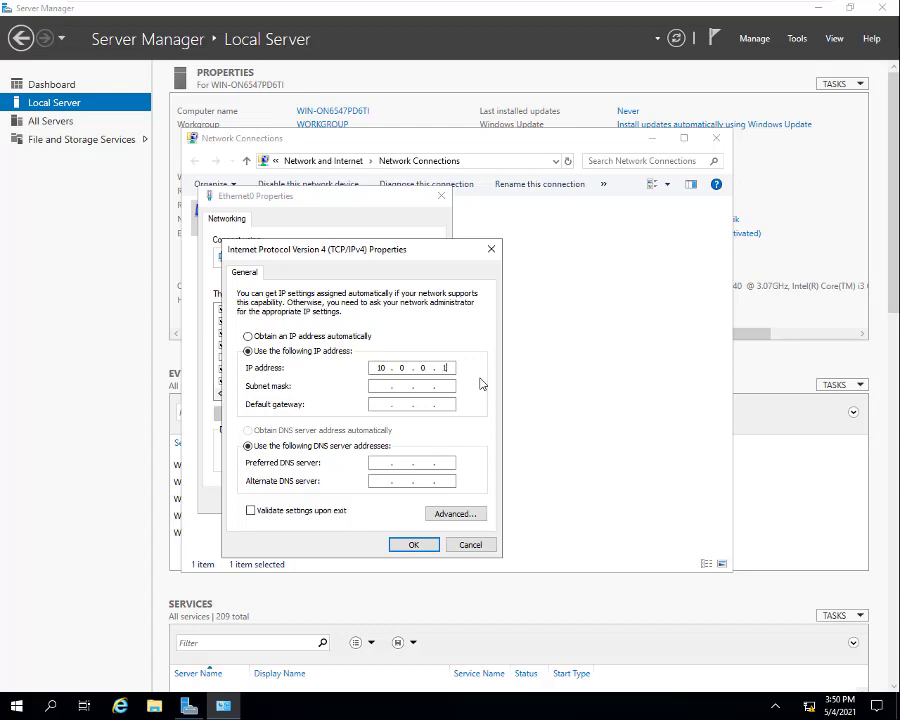
# - Fill in Ethernet0's subnet mask, default gateway and preferred DNS server, apply the settings, and close the network connections
pyautogui.click(382, 386)
pyautogui.click(384, 403)
pyautogui.click(385, 463)
pyautogui.click(408, 546)
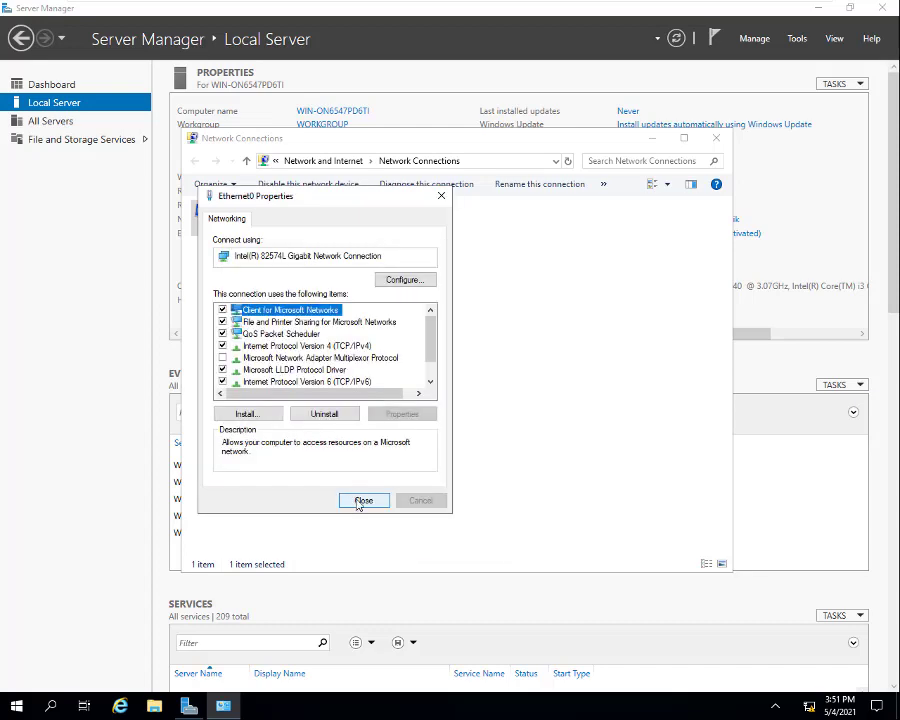
pyautogui.click(359, 500)
pyautogui.rightClick(398, 331)
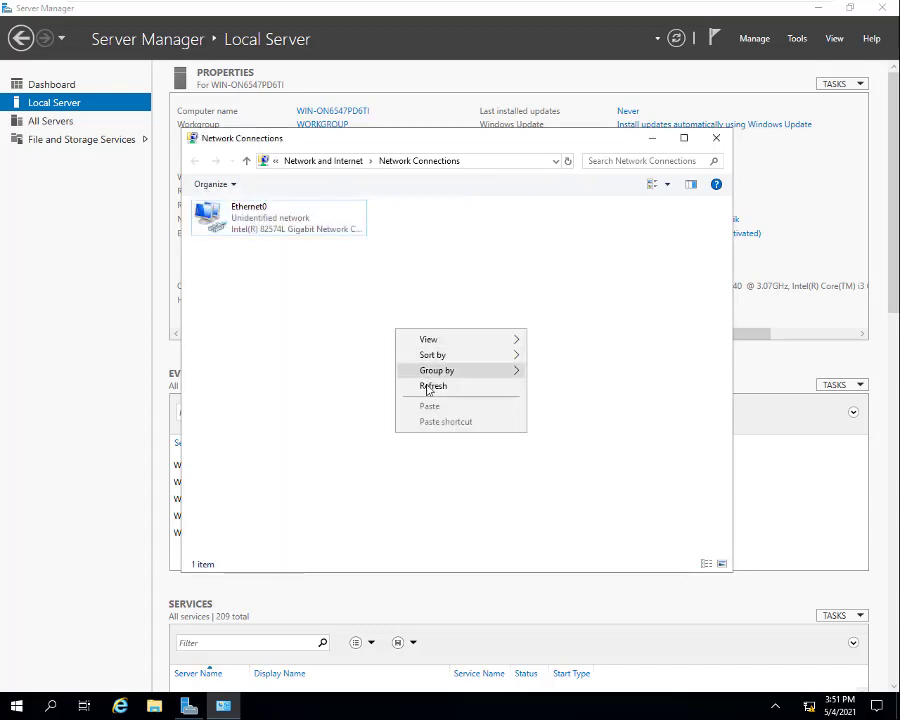
pyautogui.click(424, 386)
pyautogui.click(716, 138)
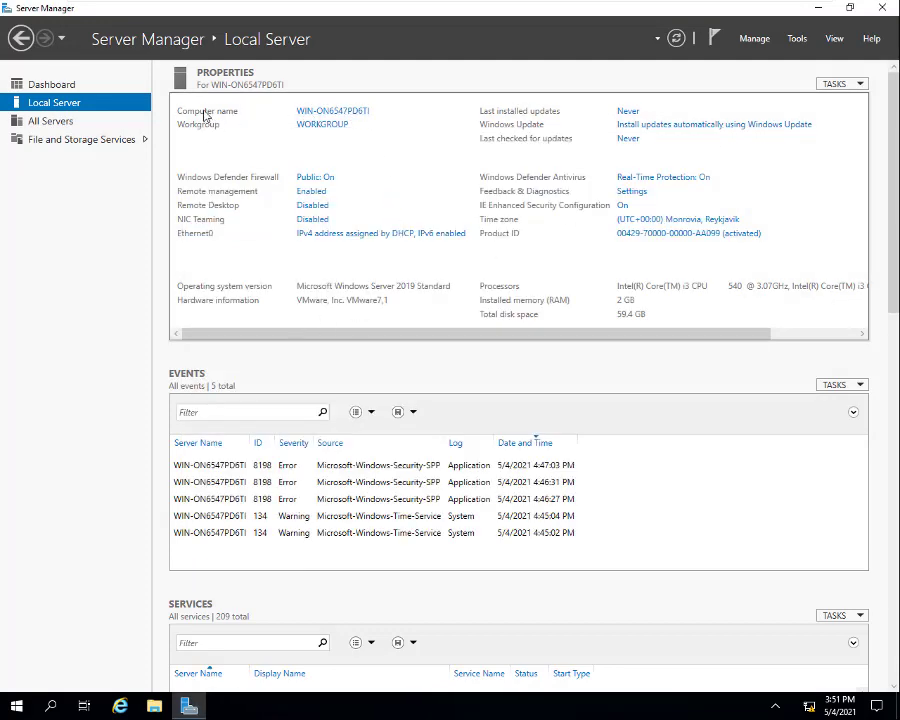
# - Open the local server's computer name settings and enter srv1 as the new computer name
pyautogui.click(338, 113)
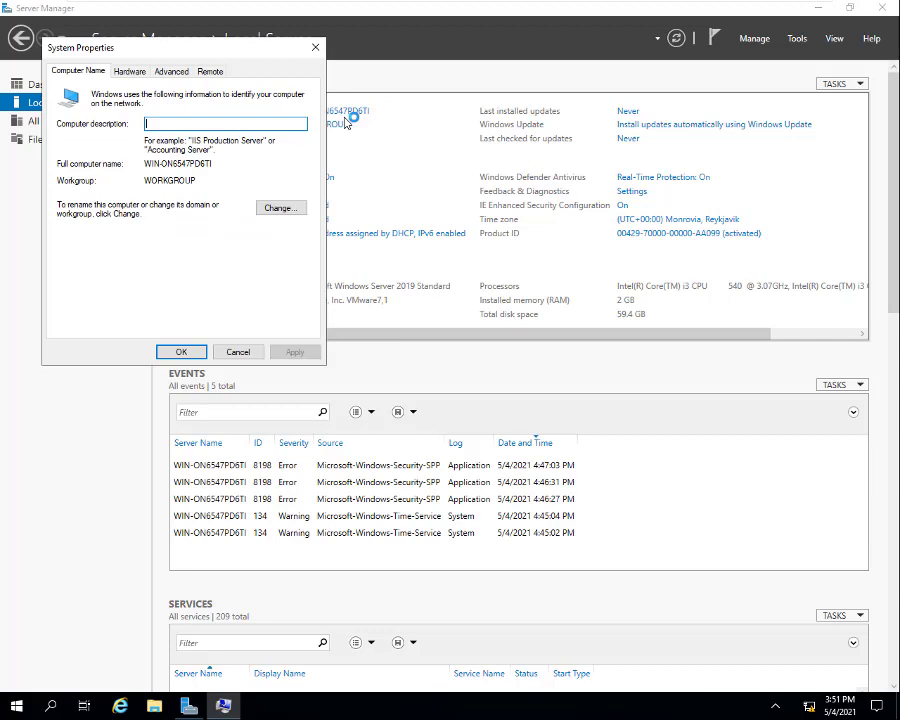
pyautogui.moveTo(237, 54); pyautogui.dragTo(395, 111)
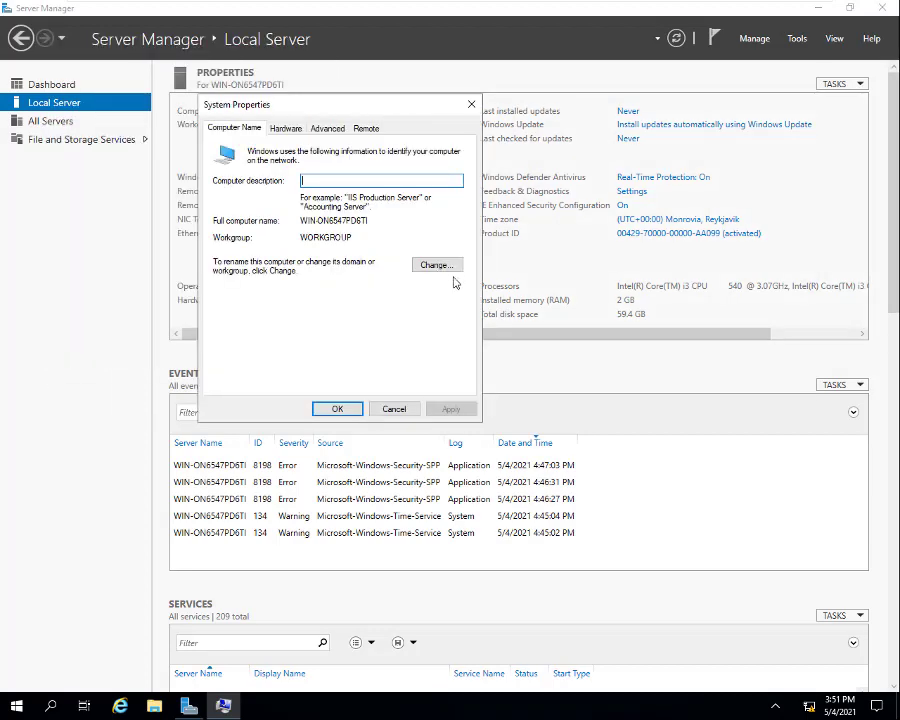
pyautogui.click(446, 264)
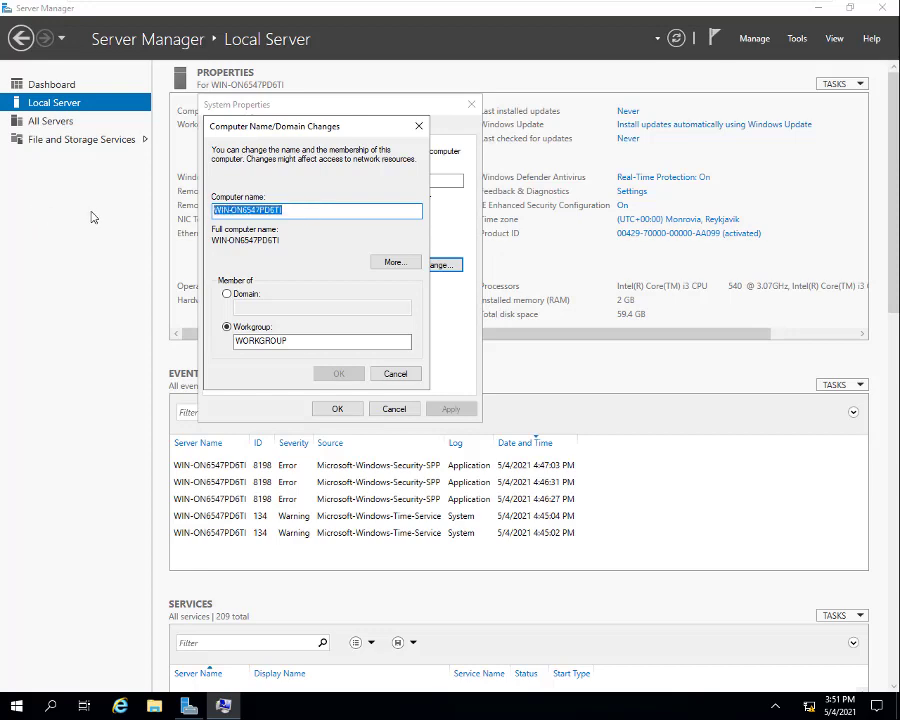
pyautogui.write('srv1')
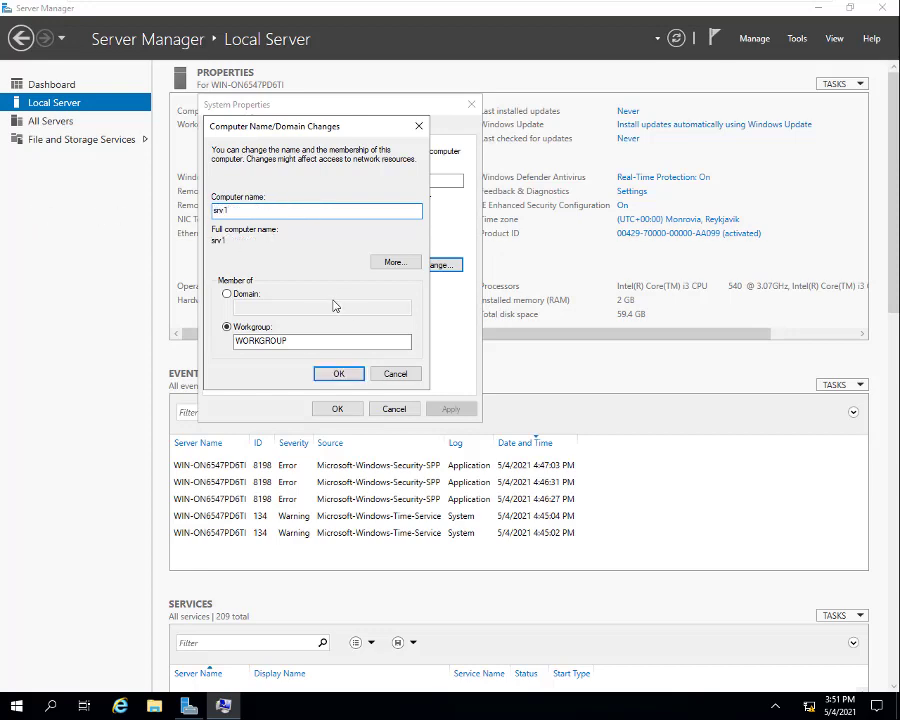
# - Set the computer's primary DNS suffix to ucomputing.net, keeping the option to change it when domain membership changes
pyautogui.click(399, 266)
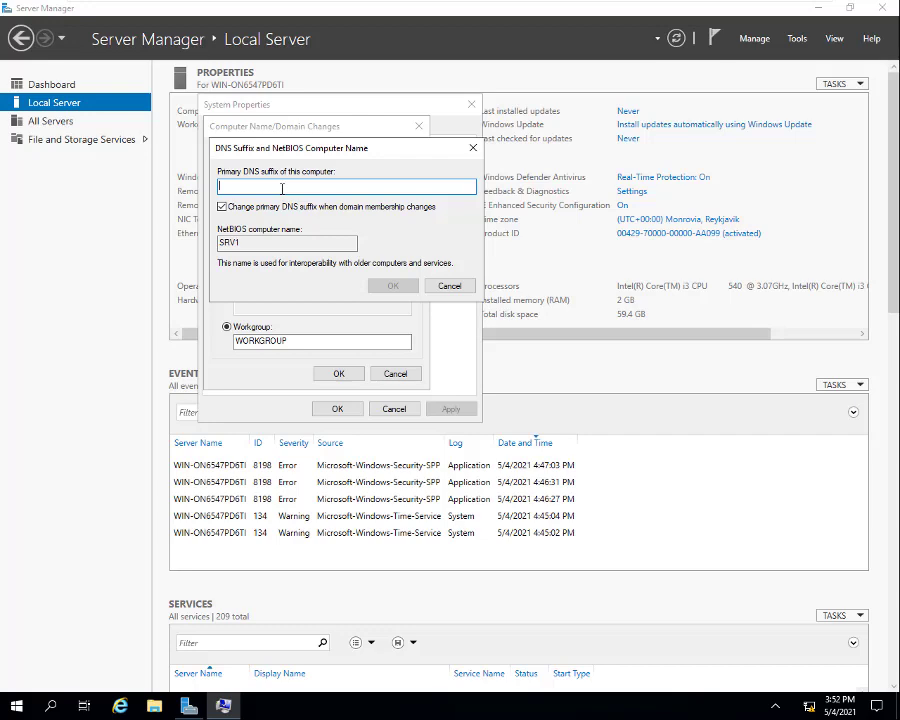
pyautogui.write('ucomp')
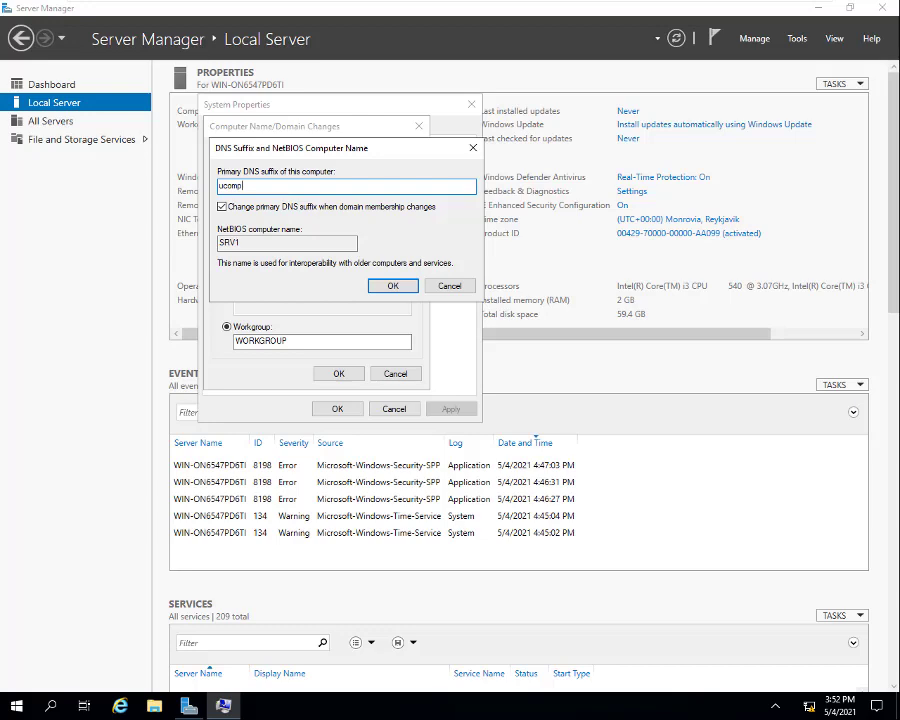
pyautogui.write('uting.net')
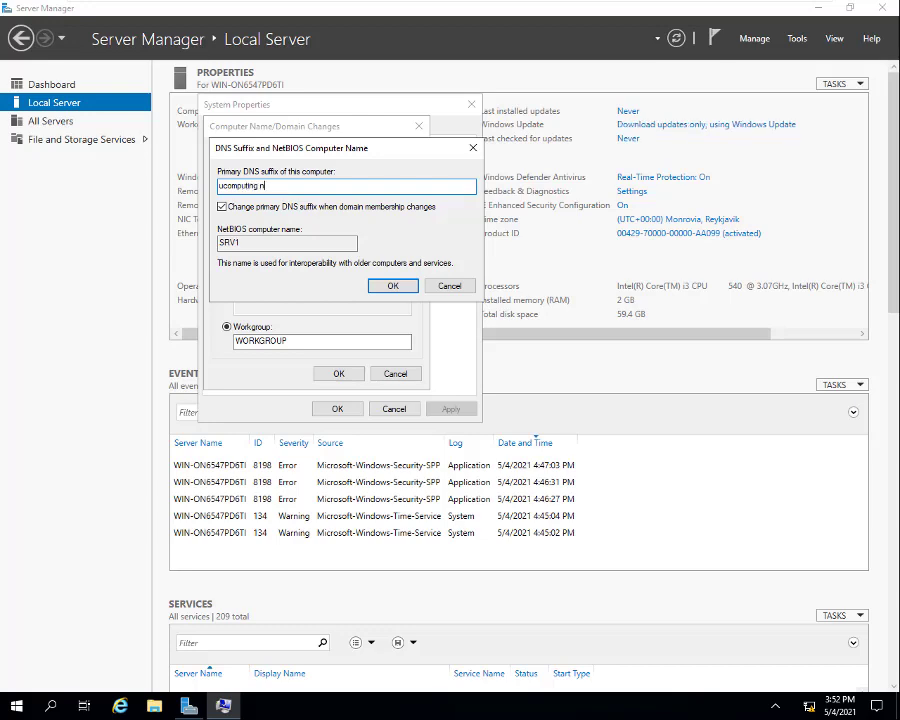
pyautogui.click(391, 287)
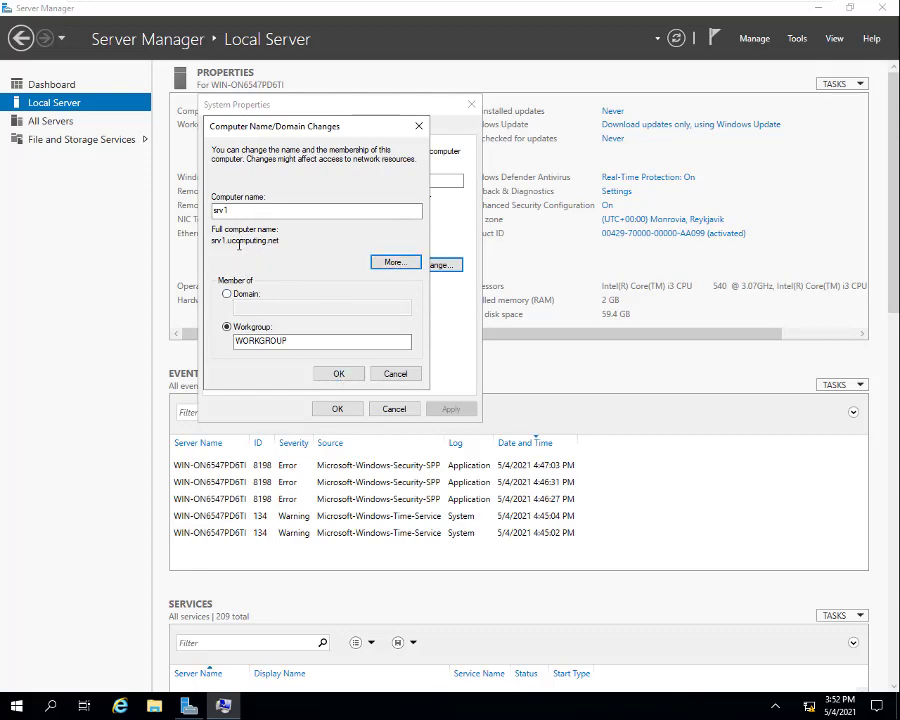
# - Apply the computer name changes, close the system properties and restart the server immediately
pyautogui.click(338, 376)
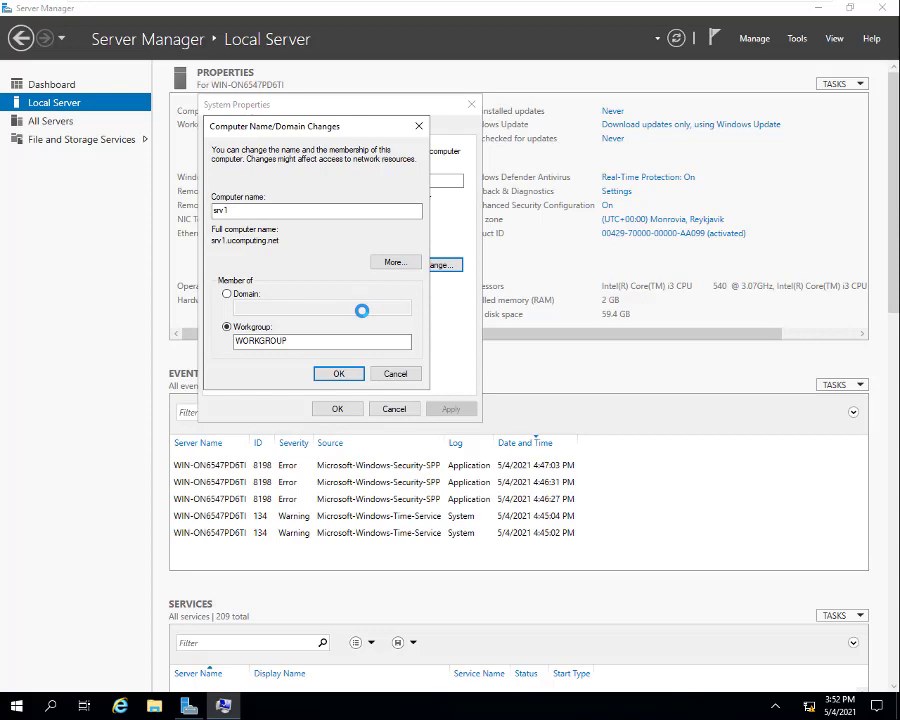
pyautogui.click(528, 372)
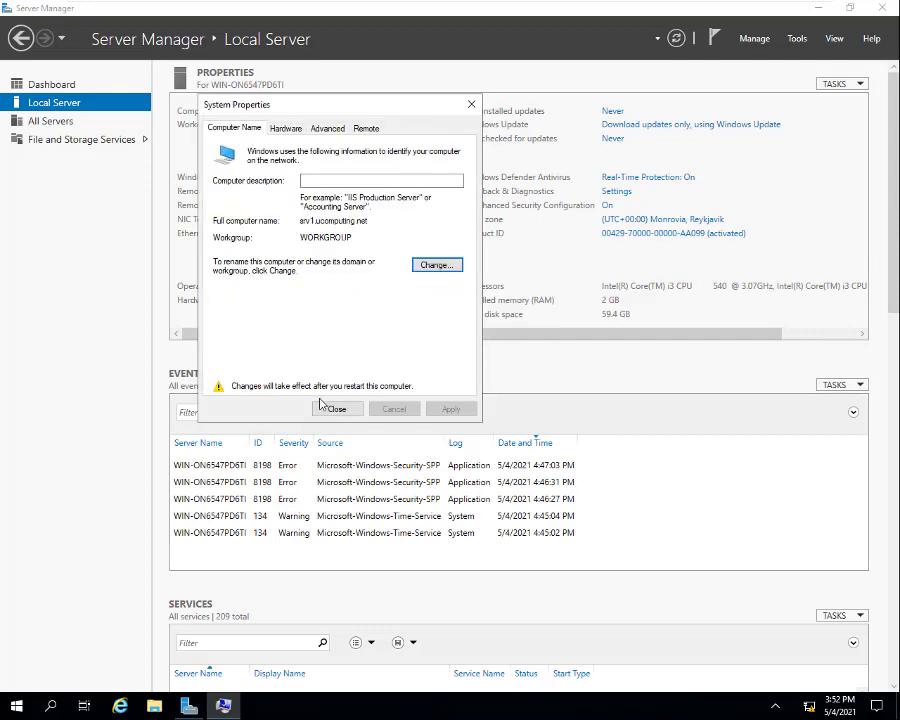
pyautogui.click(334, 408)
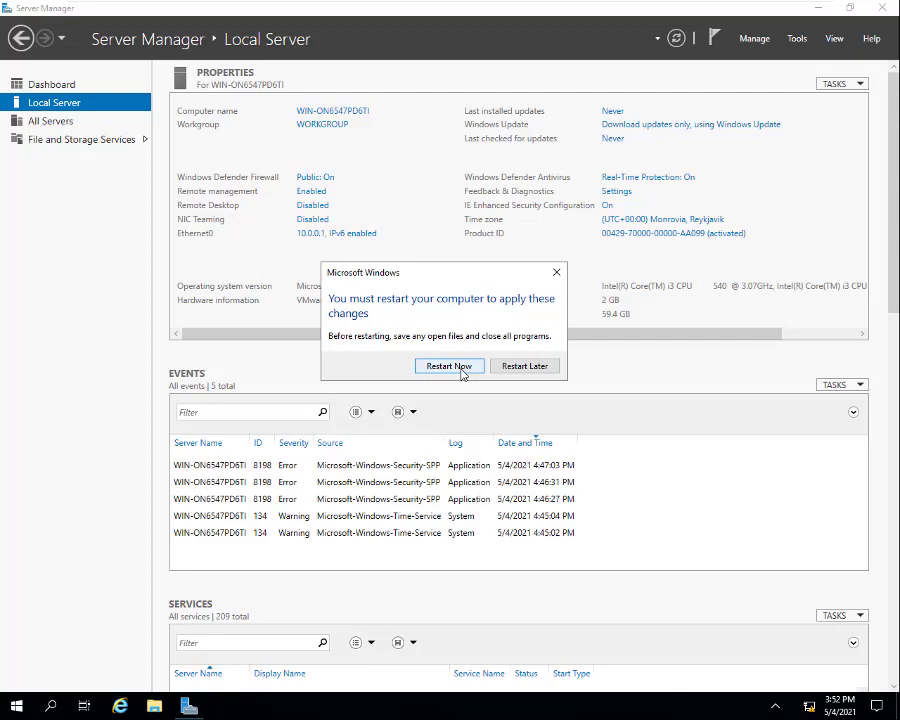
pyautogui.click(462, 372)
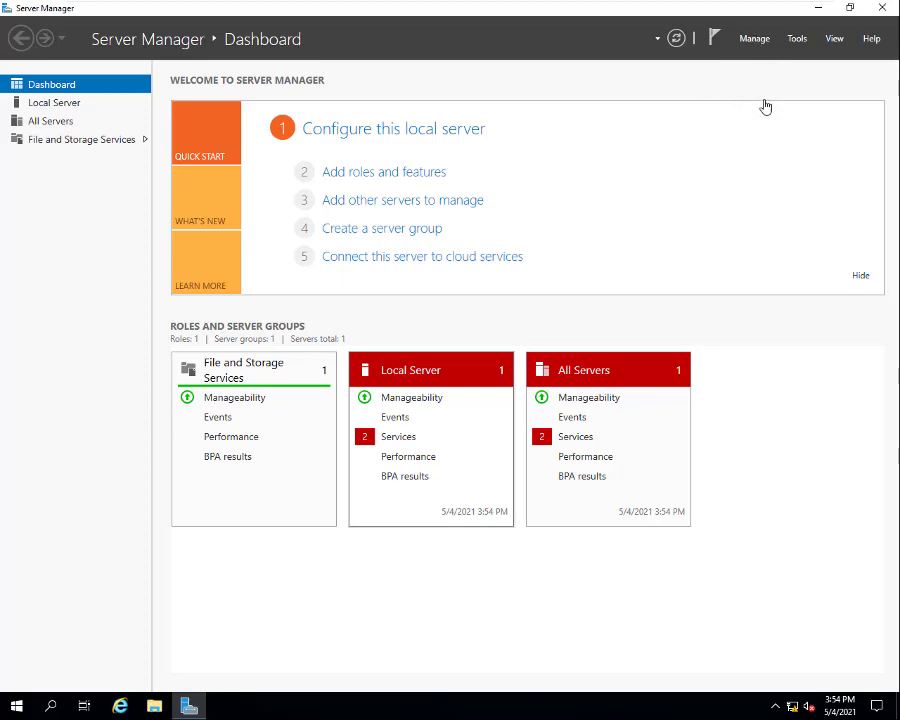
# - Configure Server Manager not to start automatically at logon
pyautogui.click(758, 44)
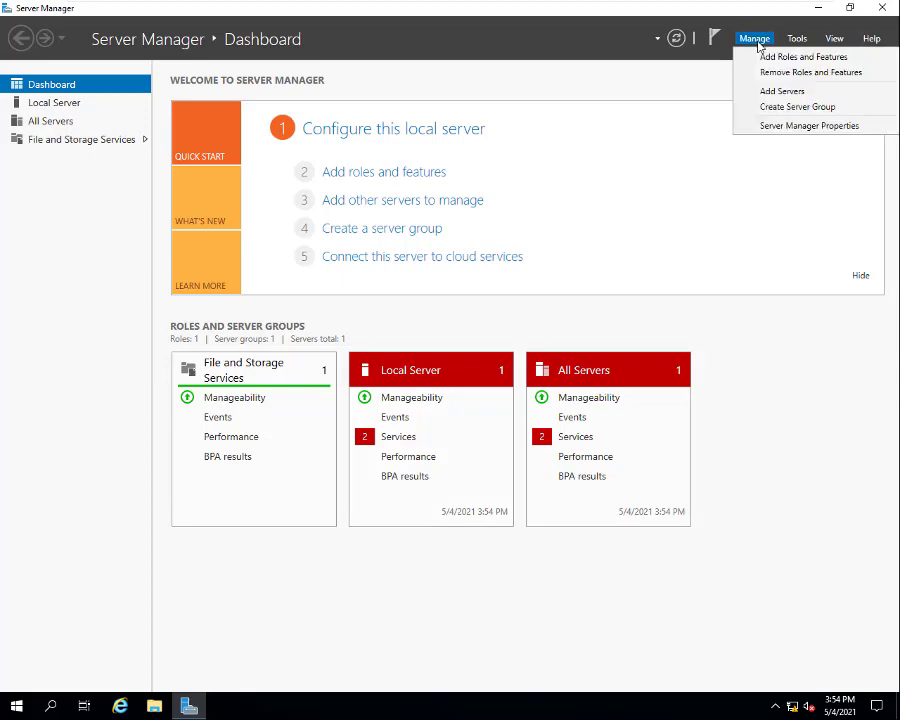
pyautogui.click(779, 126)
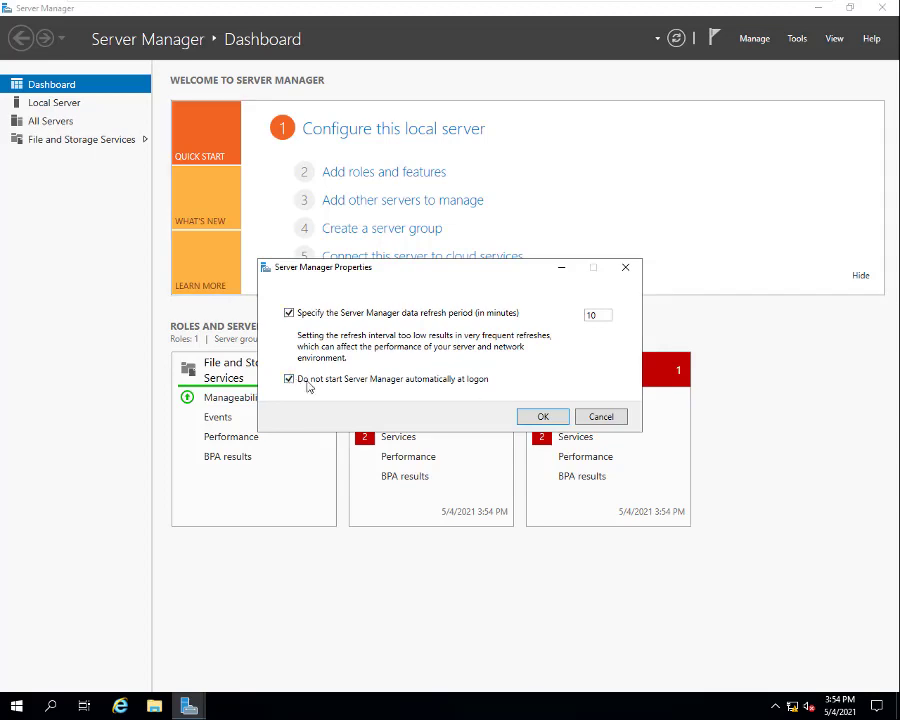
pyautogui.click(542, 415)
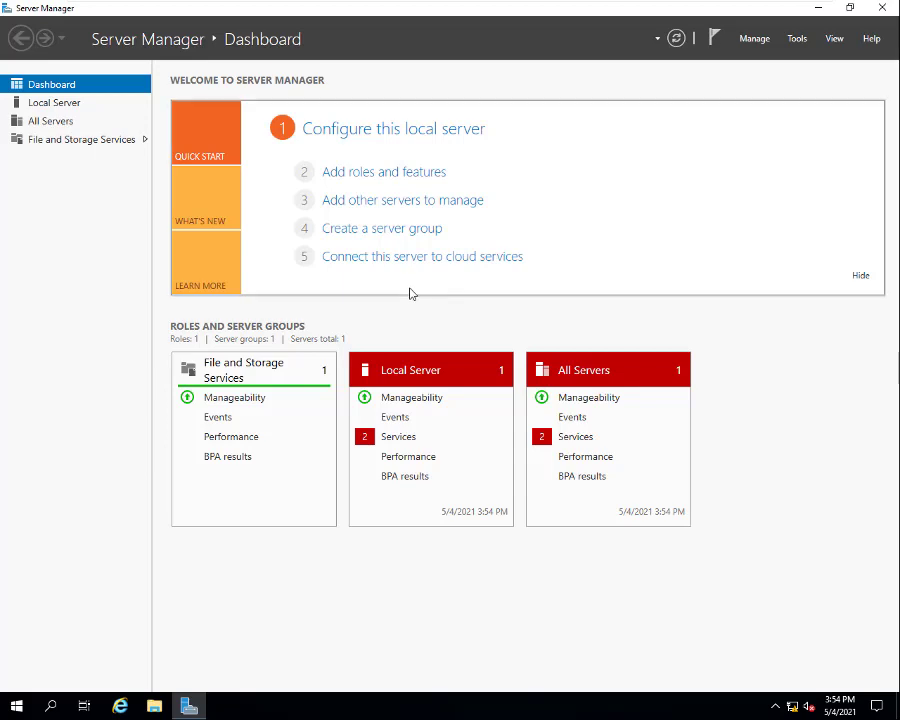
# - Start adding roles and features with a role-based or feature-based installation on srv1.ucomputing.net from the server pool
pyautogui.click(386, 173)
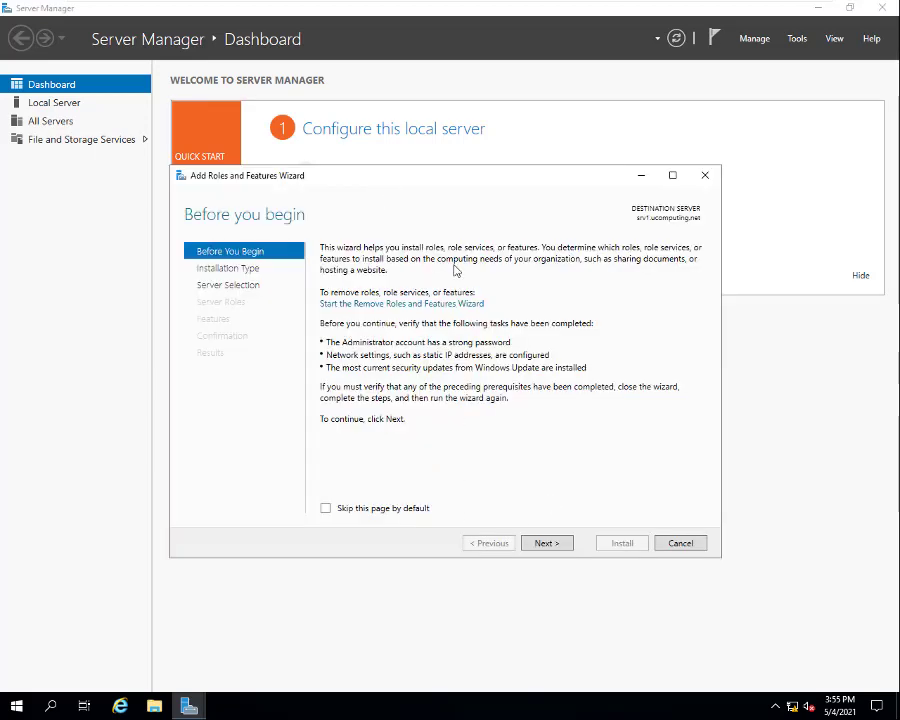
pyautogui.moveTo(436, 186); pyautogui.dragTo(434, 118)
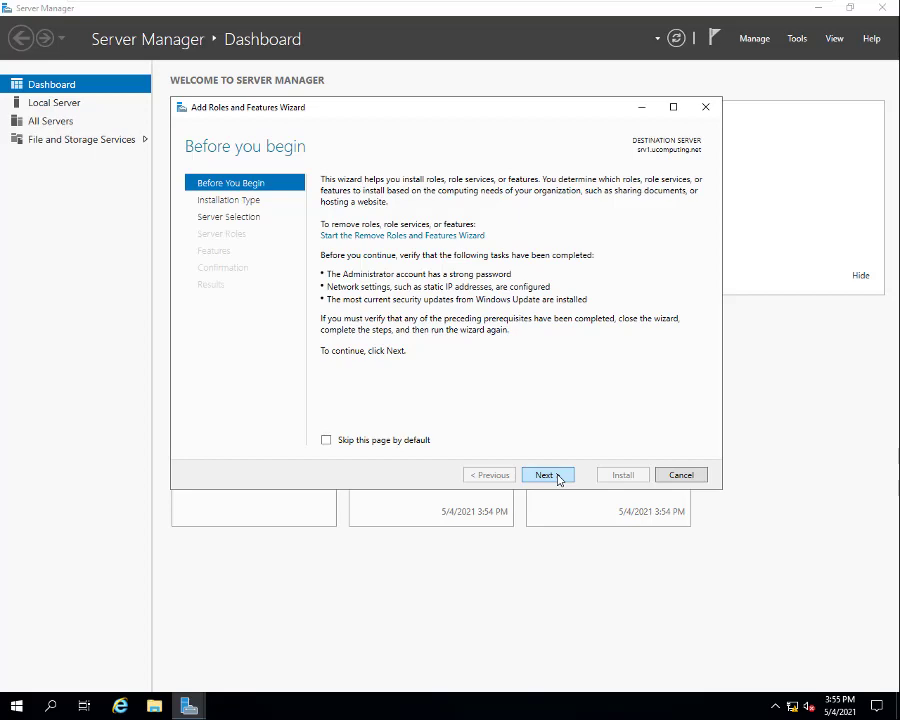
pyautogui.click(558, 476)
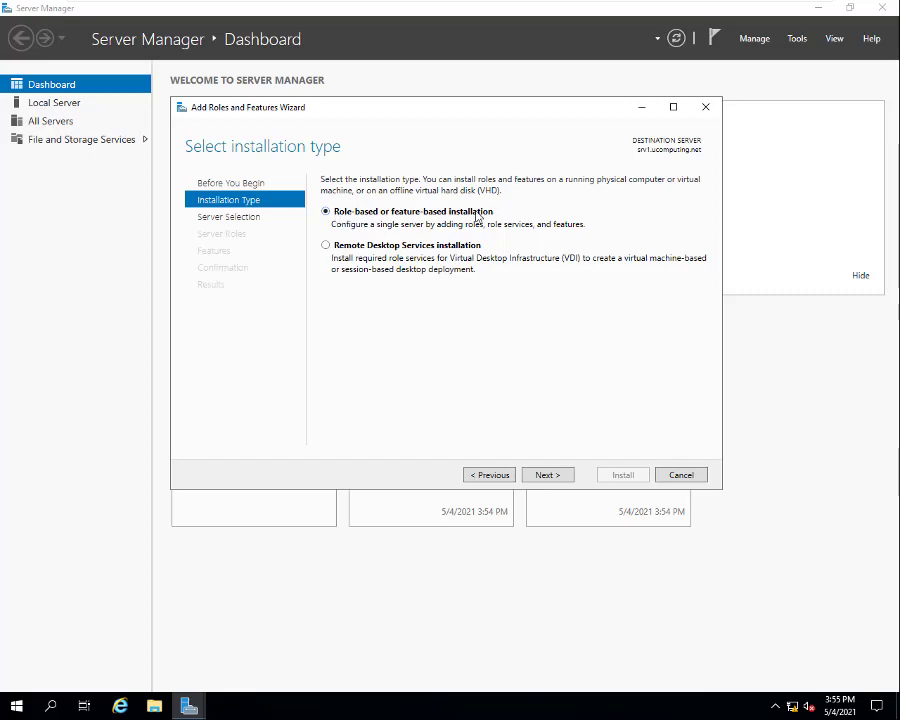
pyautogui.click(545, 475)
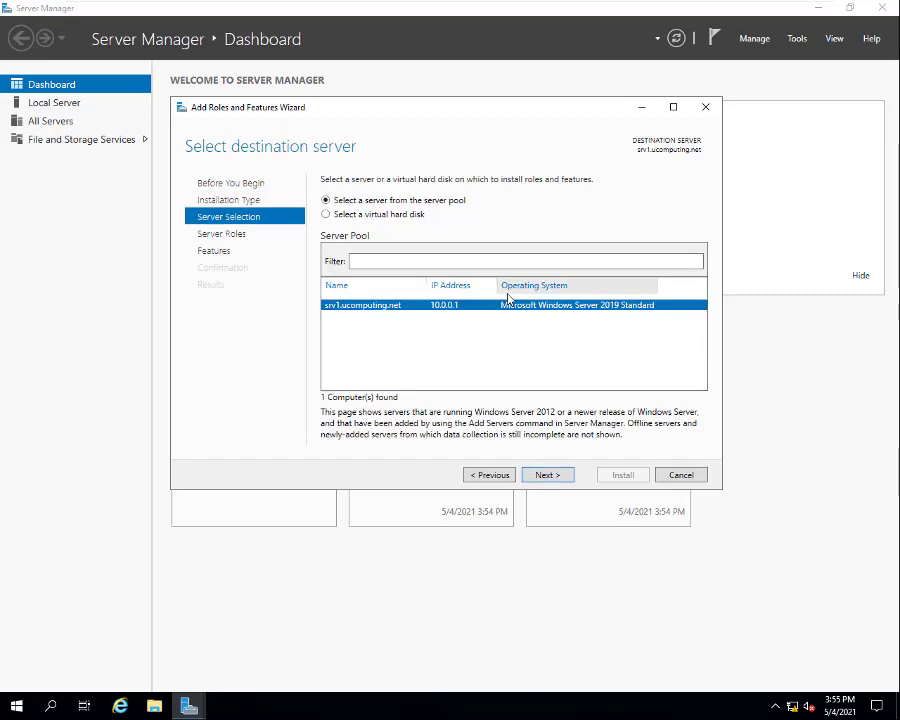
pyautogui.click(546, 477)
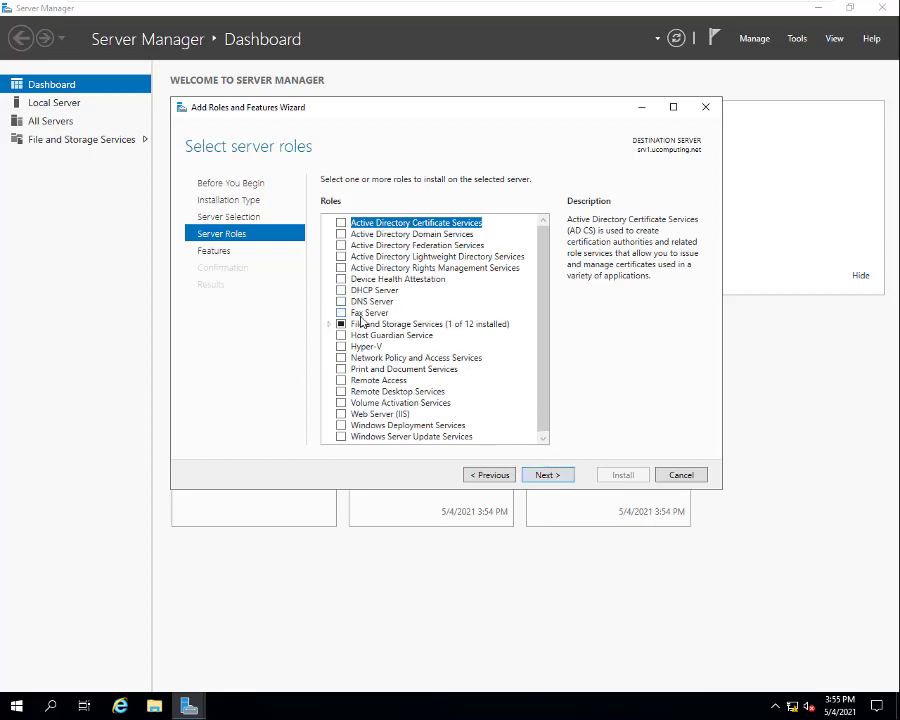
# - Install the DNS Server role with its required management tools, leaving other features at their defaults, and close the wizard
pyautogui.click(341, 303)
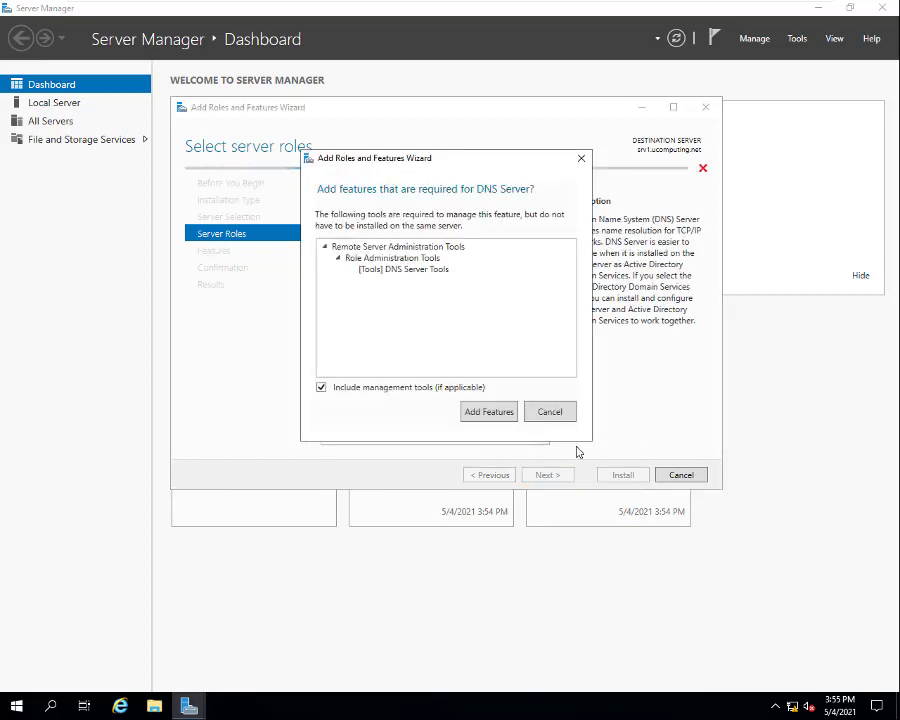
pyautogui.click(496, 414)
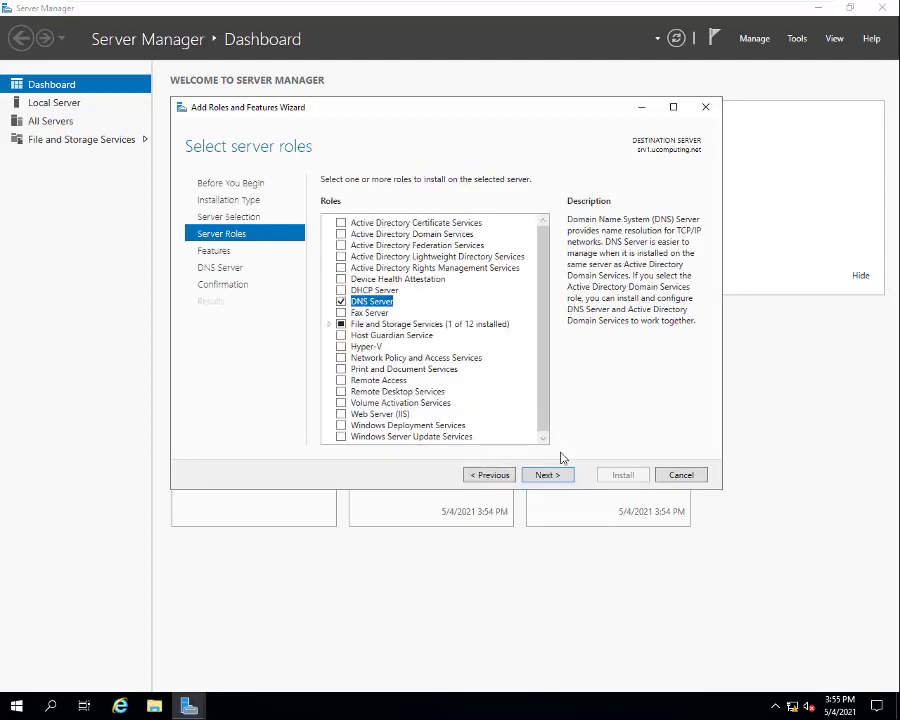
pyautogui.click(560, 475)
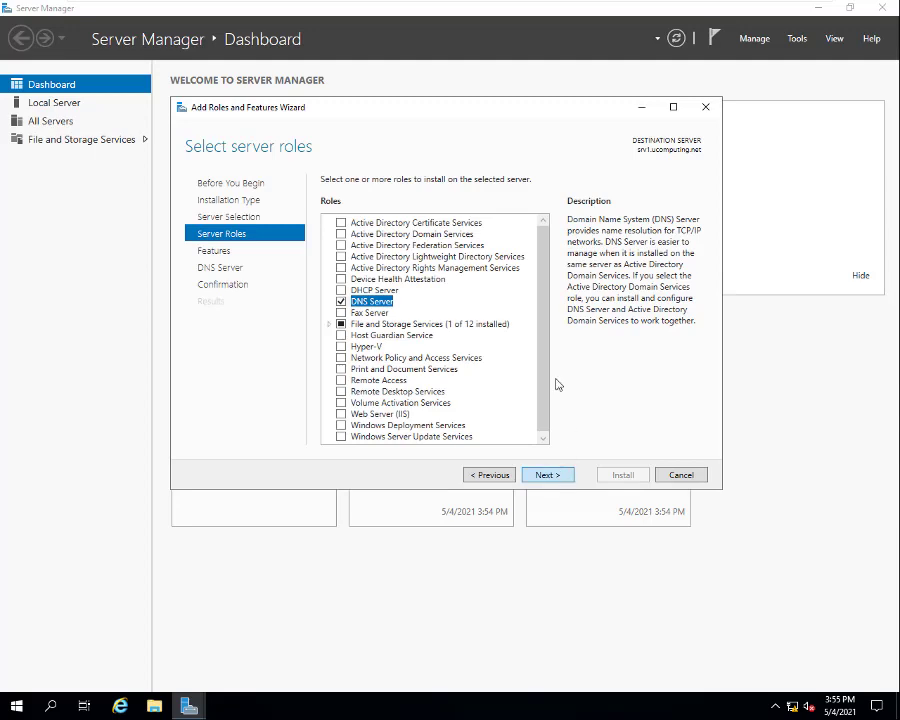
pyautogui.click(548, 475)
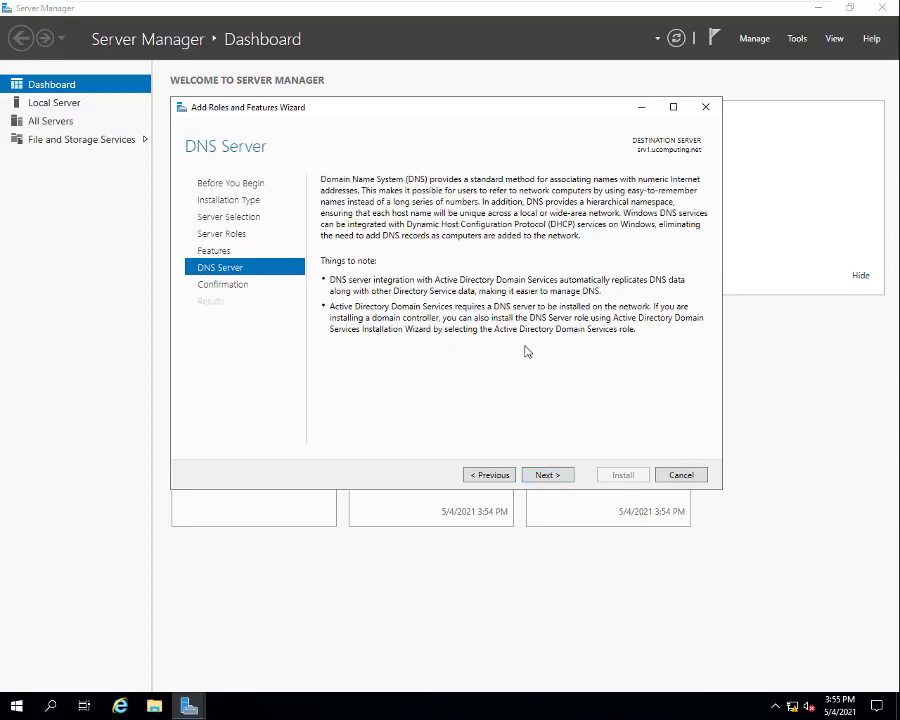
pyautogui.click(548, 476)
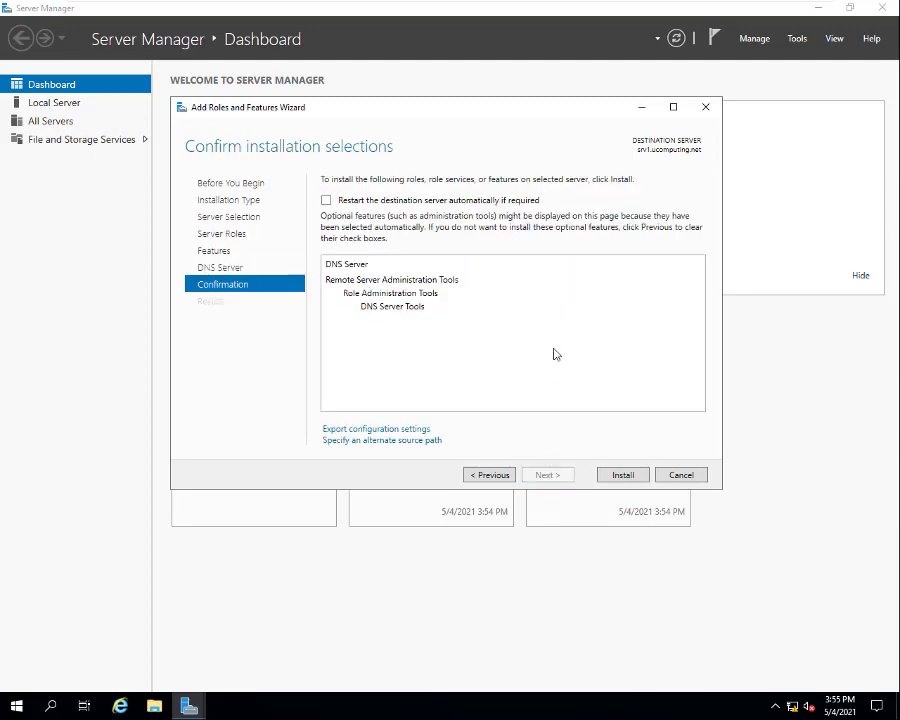
pyautogui.click(621, 477)
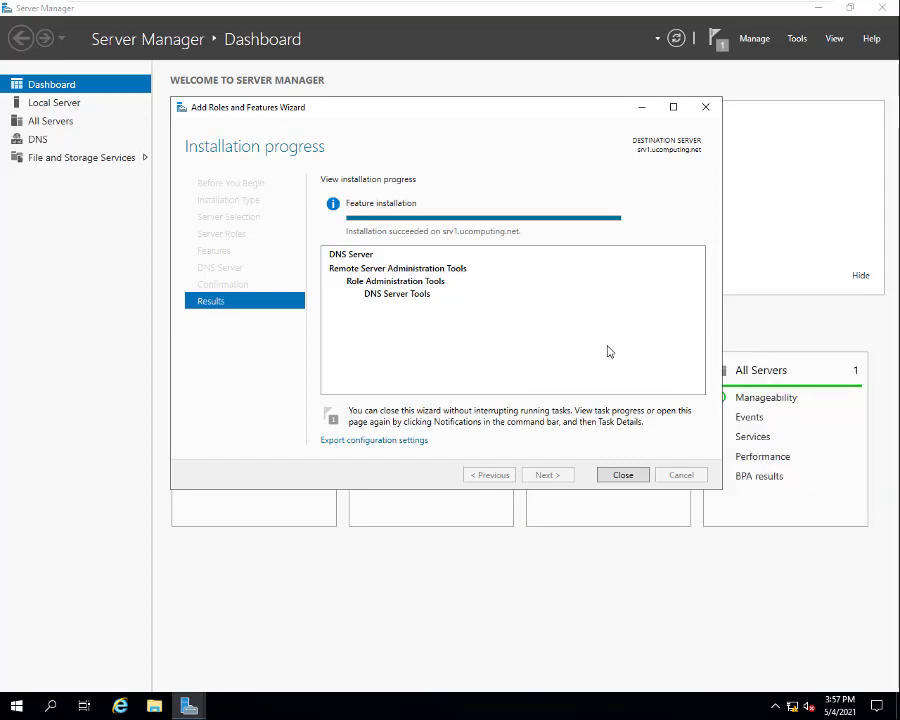
pyautogui.click(623, 476)
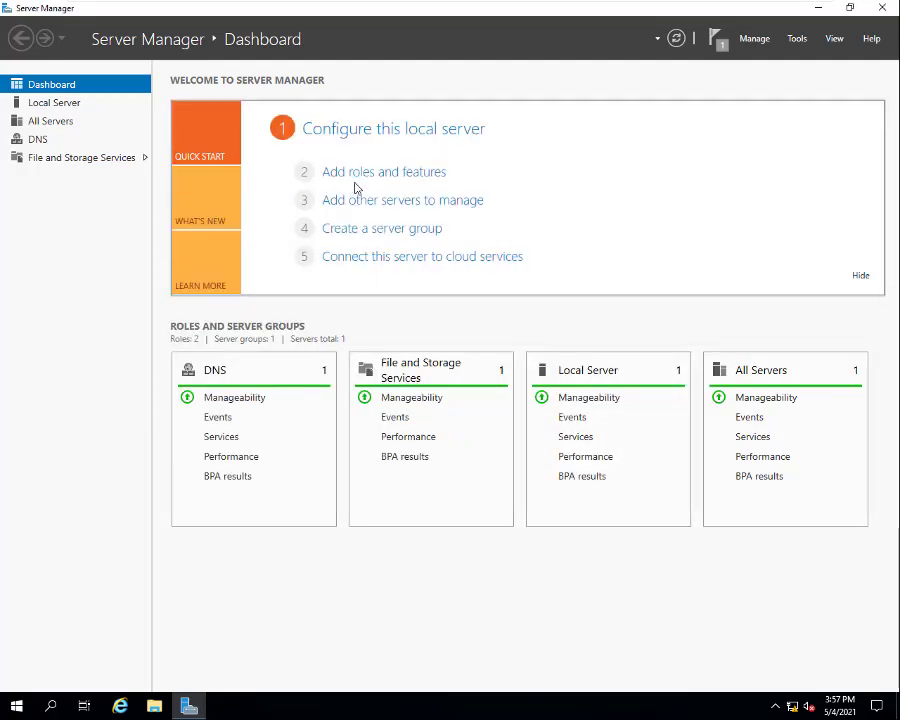
# - Look up SRV1 among the DNS servers, then launch DNS Manager and maximize its window
pyautogui.click(42, 143)
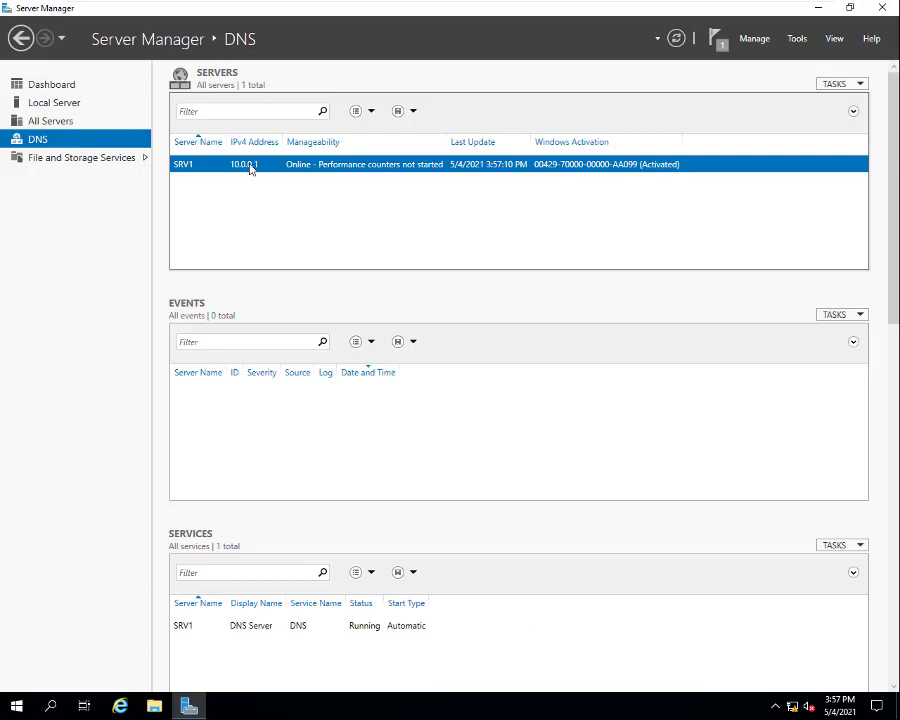
pyautogui.rightClick(251, 168)
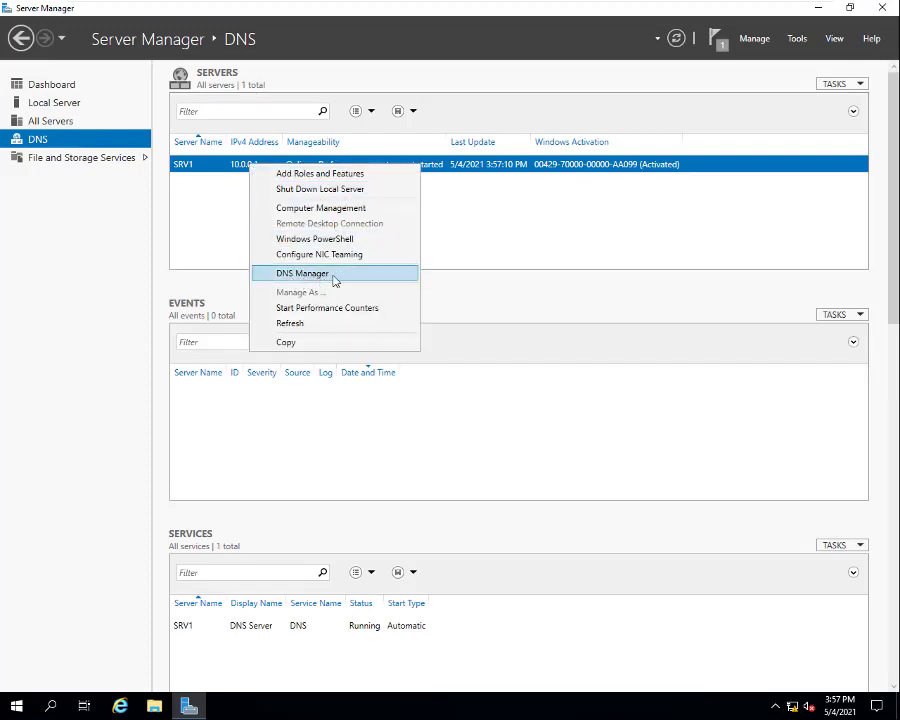
pyautogui.click(532, 220)
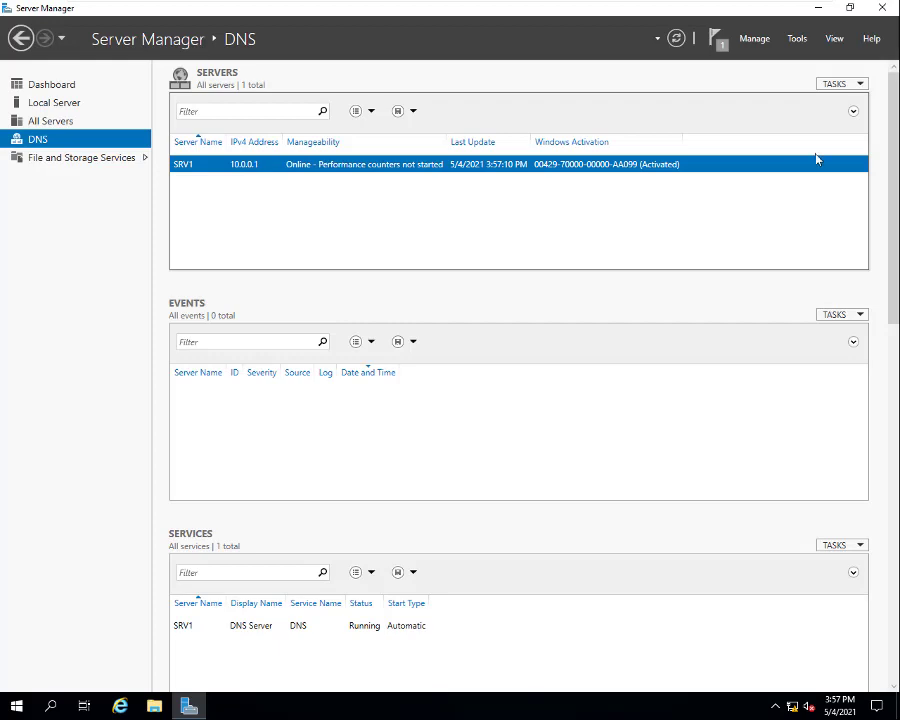
pyautogui.click(798, 39)
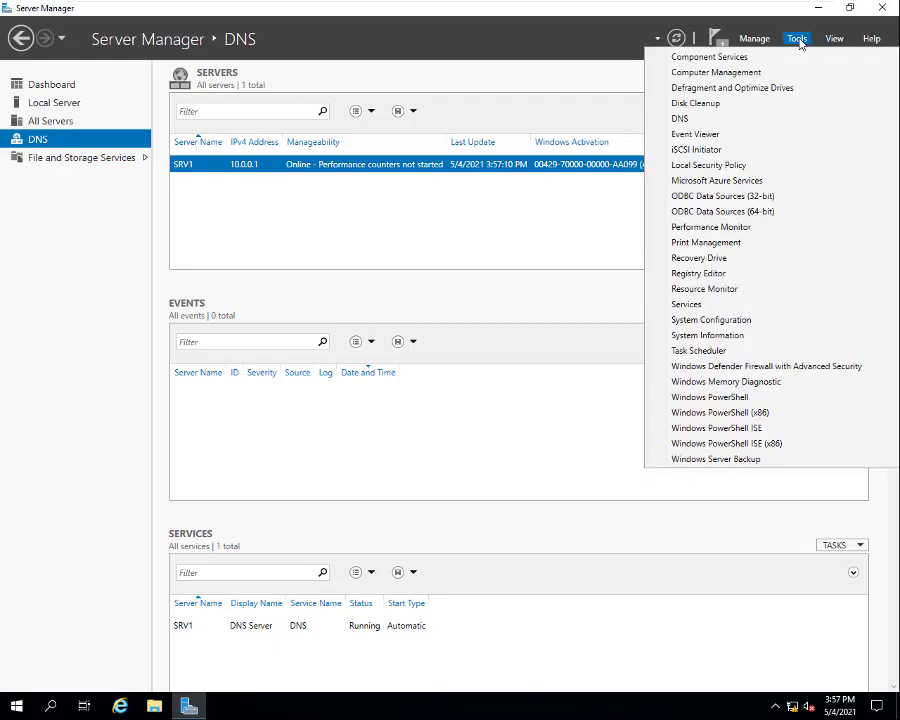
pyautogui.click(748, 123)
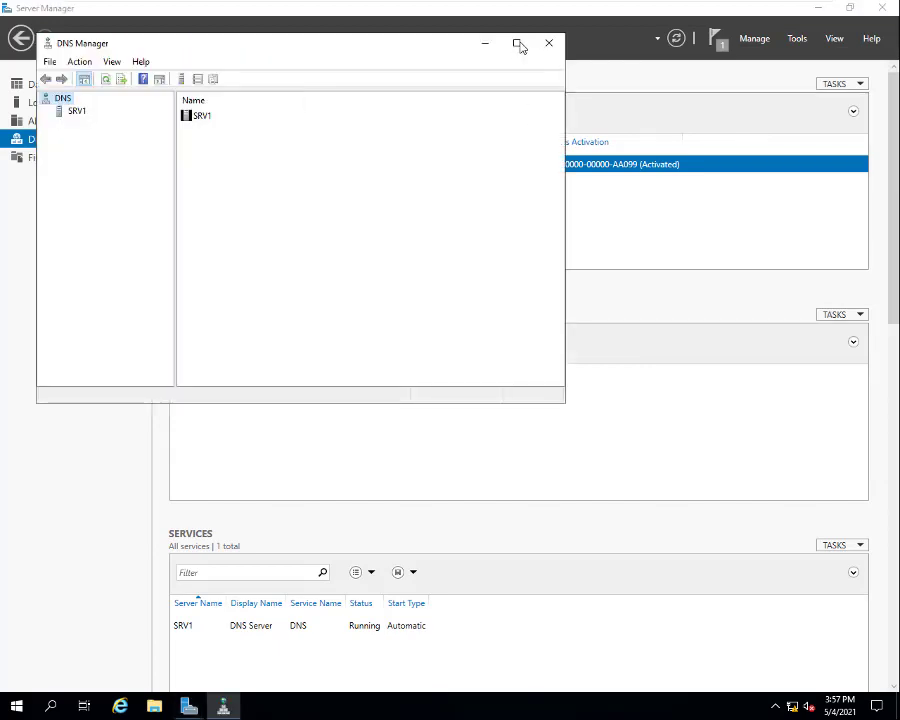
pyautogui.click(517, 43)
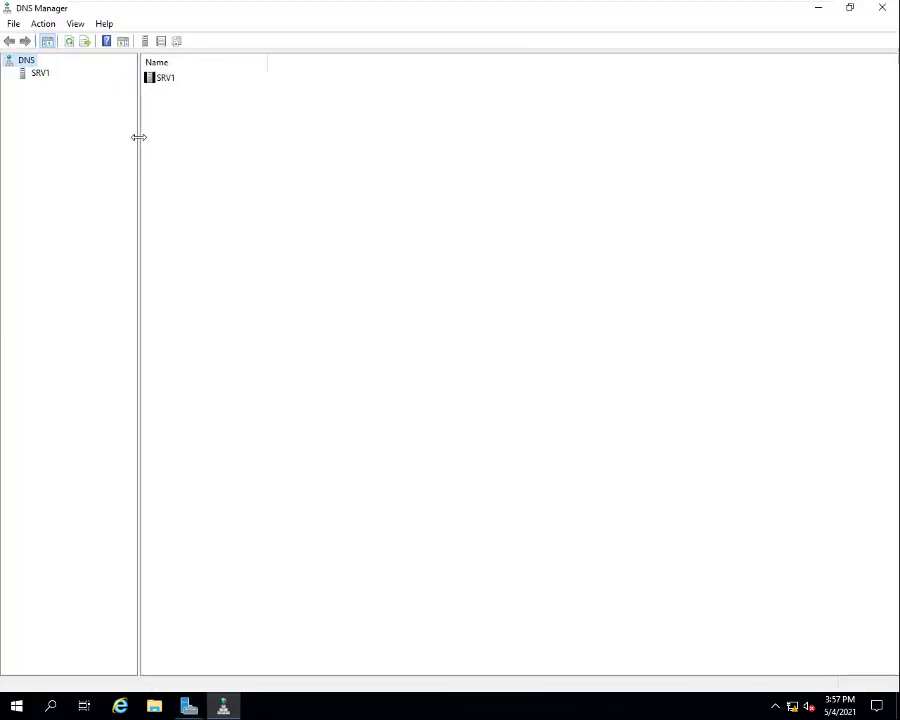
# - Widen the DNS console tree, expand SRV1 and view its forward and reverse lookup zones
pyautogui.moveTo(139, 137); pyautogui.dragTo(156, 139)
pyautogui.doubleClick(25, 75)
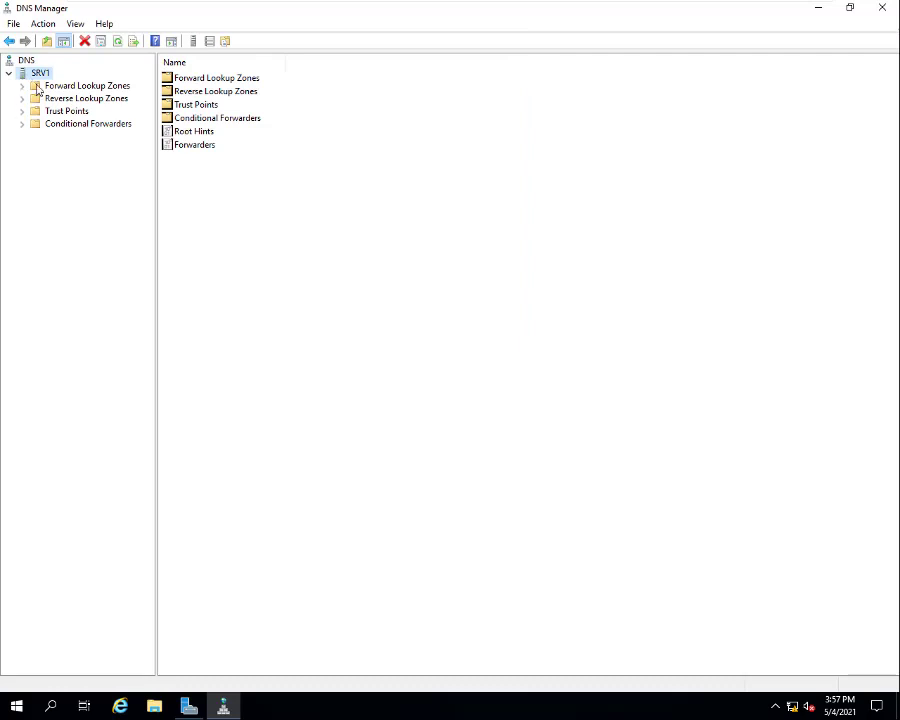
pyautogui.click(99, 88)
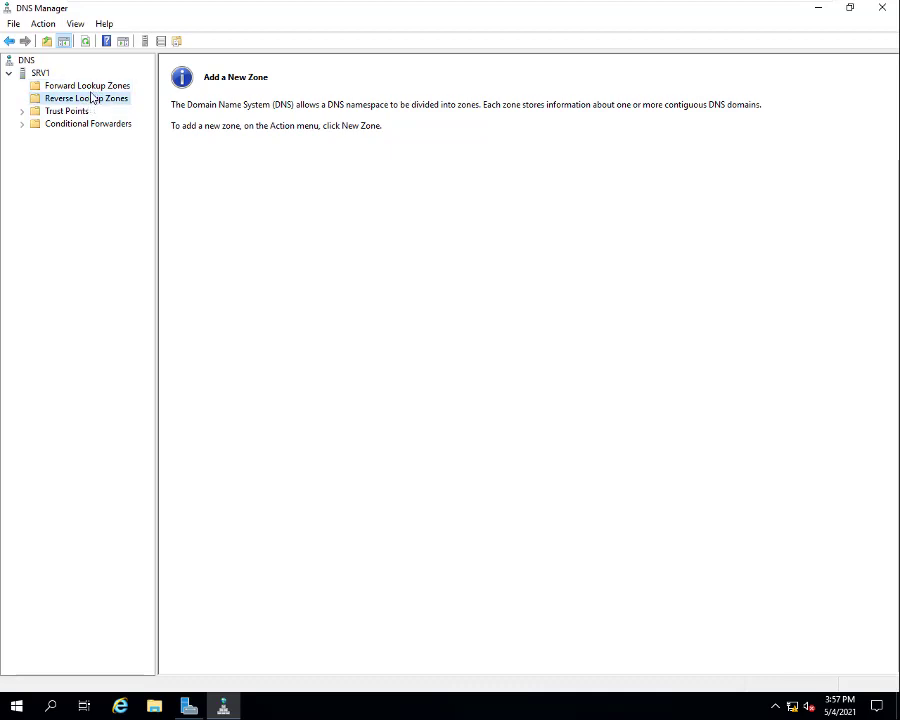
# - Start a new zone under SRV1's Forward Lookup Zones and choose Primary zone as its type
pyautogui.click(99, 100)
pyautogui.click(111, 88)
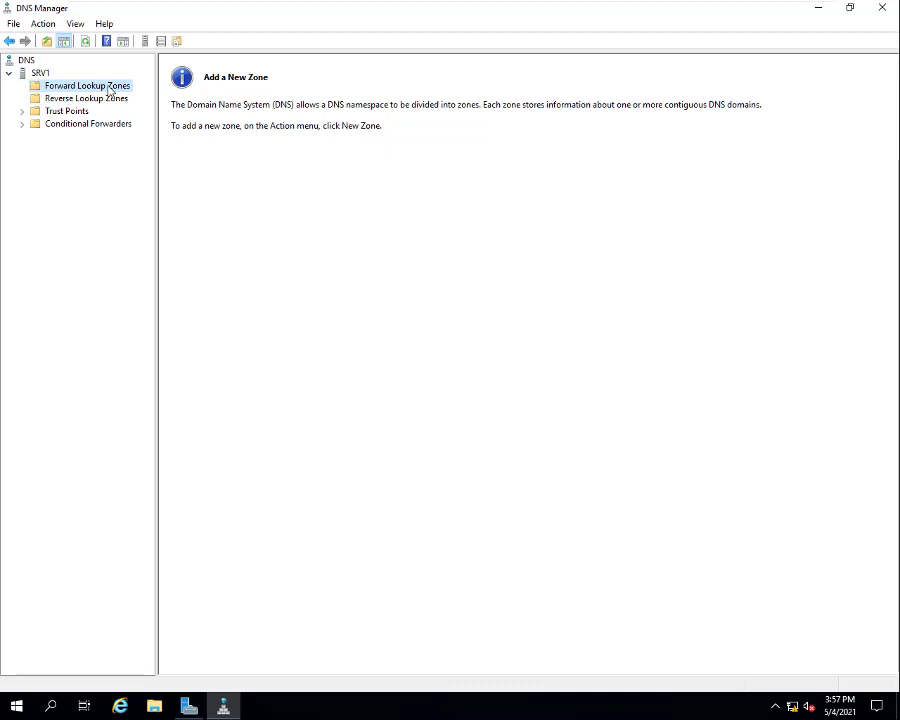
pyautogui.rightClick(109, 89)
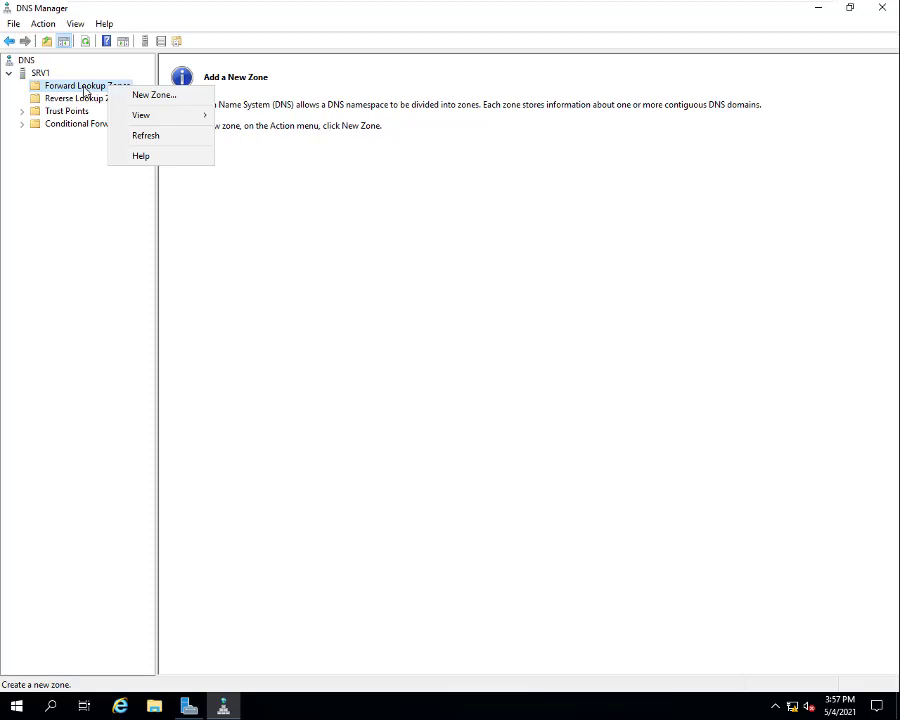
pyautogui.rightClick(83, 87)
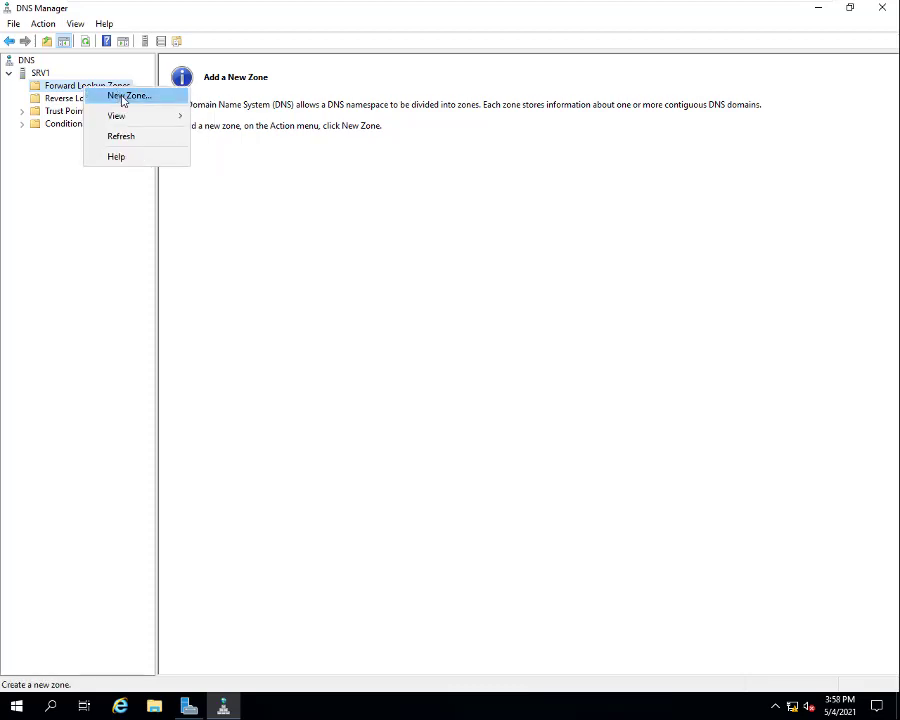
pyautogui.click(124, 97)
pyautogui.click(278, 264)
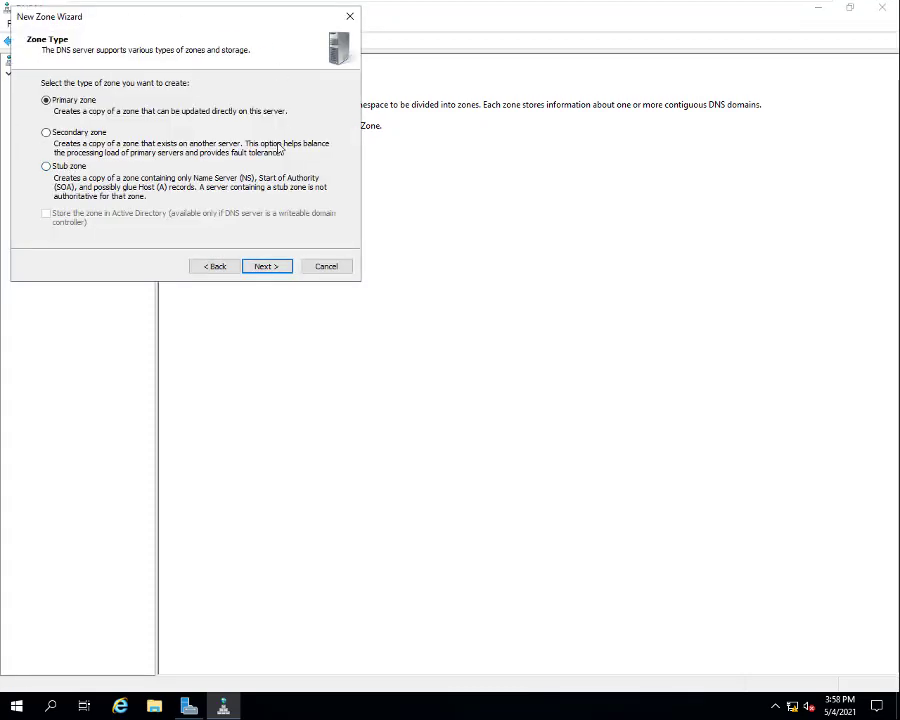
pyautogui.moveTo(155, 20); pyautogui.dragTo(390, 104)
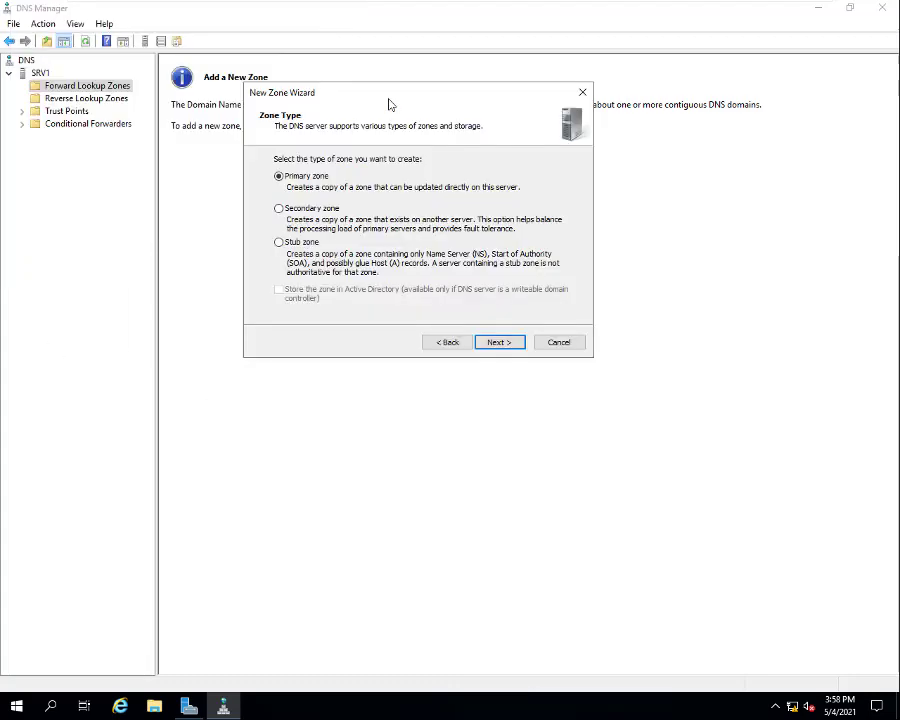
pyautogui.moveTo(334, 94); pyautogui.dragTo(283, 100)
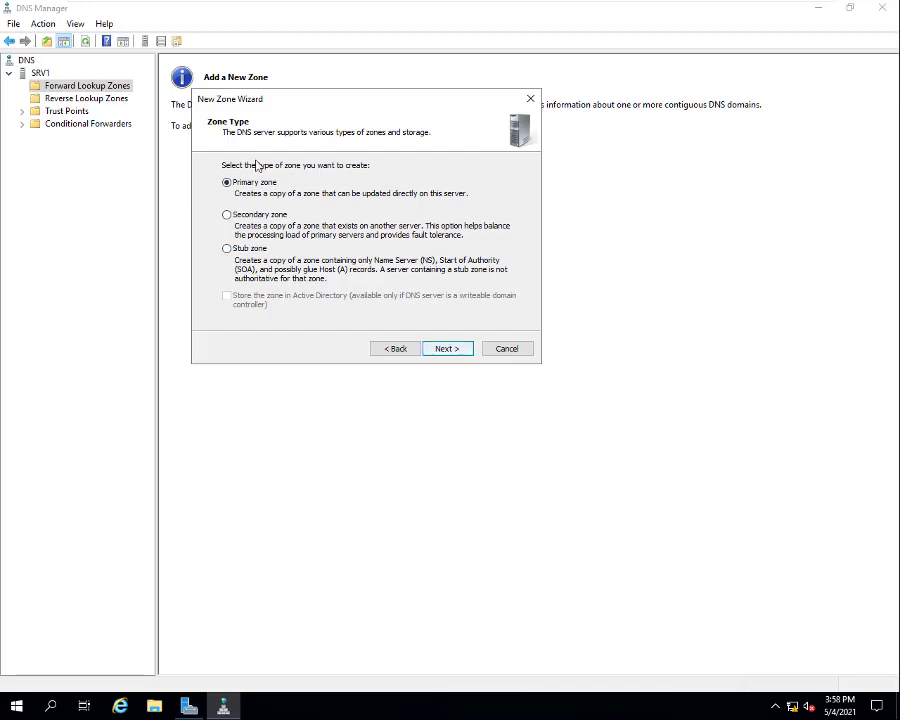
pyautogui.click(445, 349)
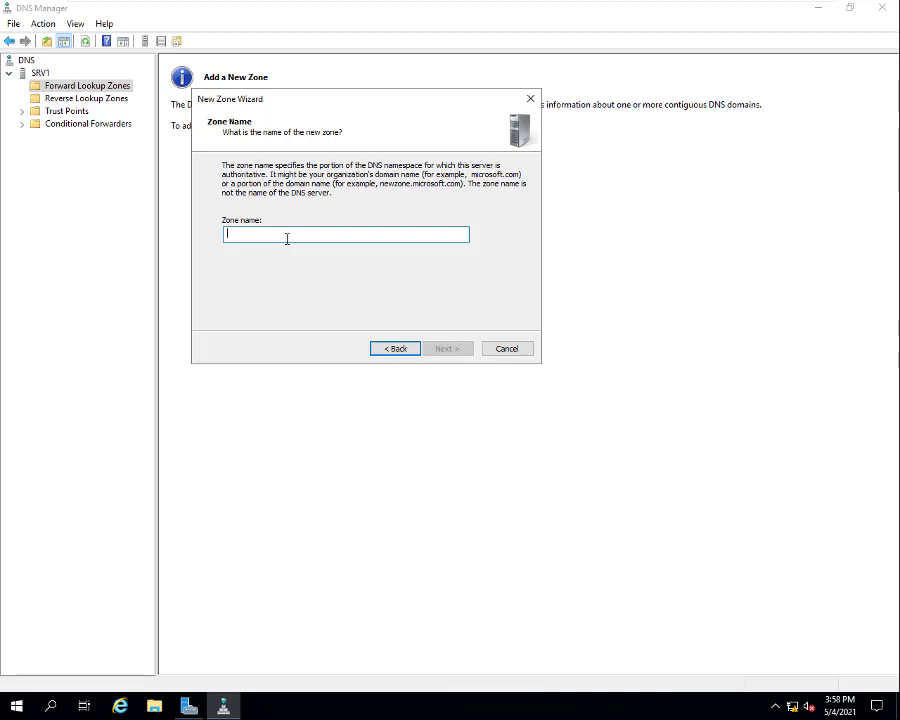
# - Name the forward zone ucomputing.net, create the zone file ucomputing.net.dns, allow both nonsecure and secure dynamic updates, and finish the wizard
pyautogui.write('ucom')
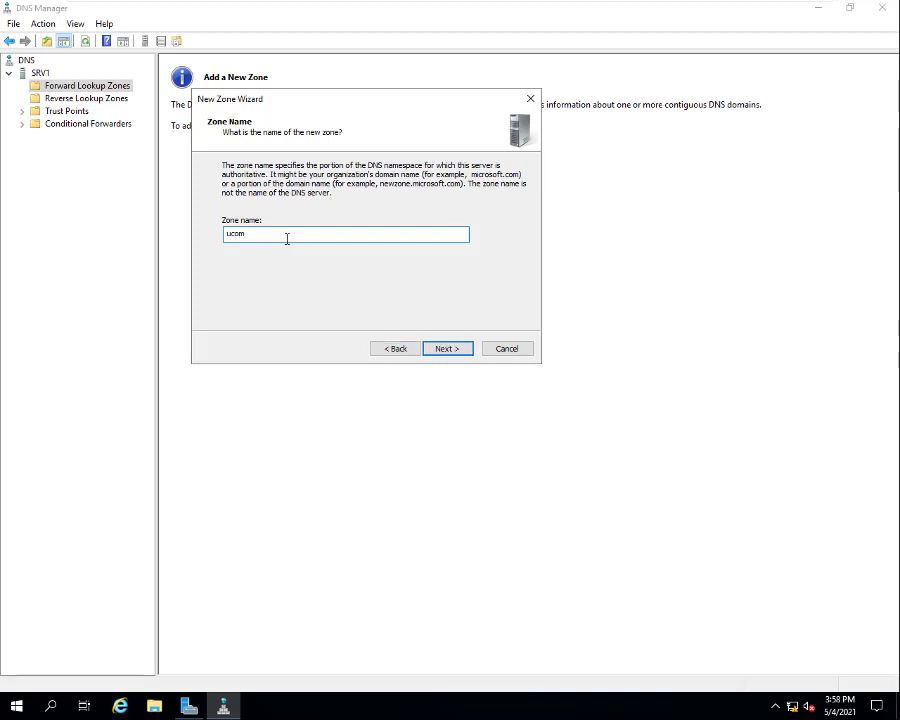
pyautogui.write('puting.net')
pyautogui.click(455, 350)
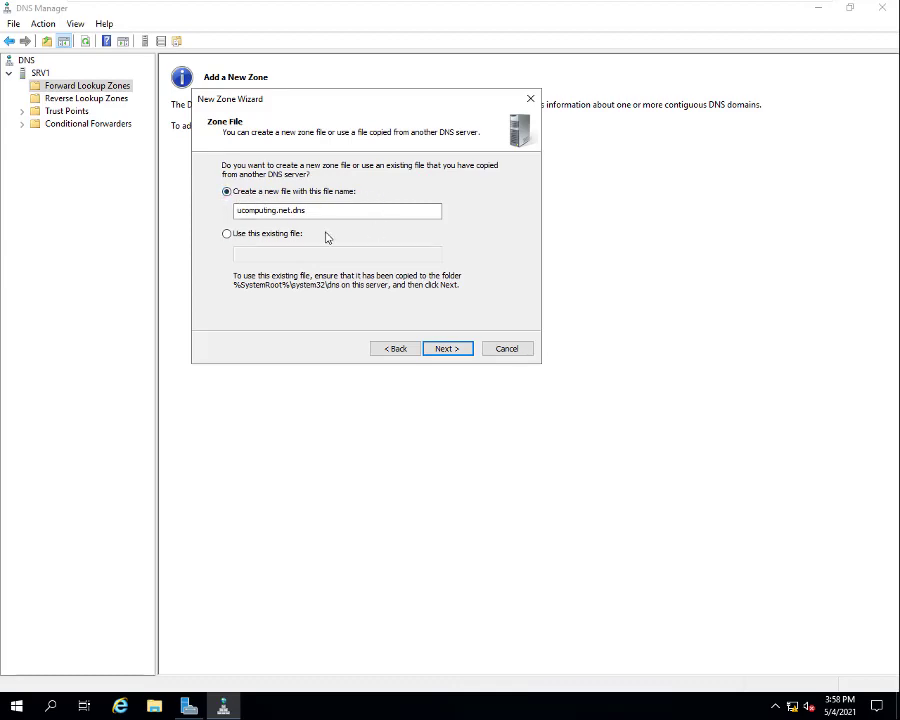
pyautogui.click(455, 350)
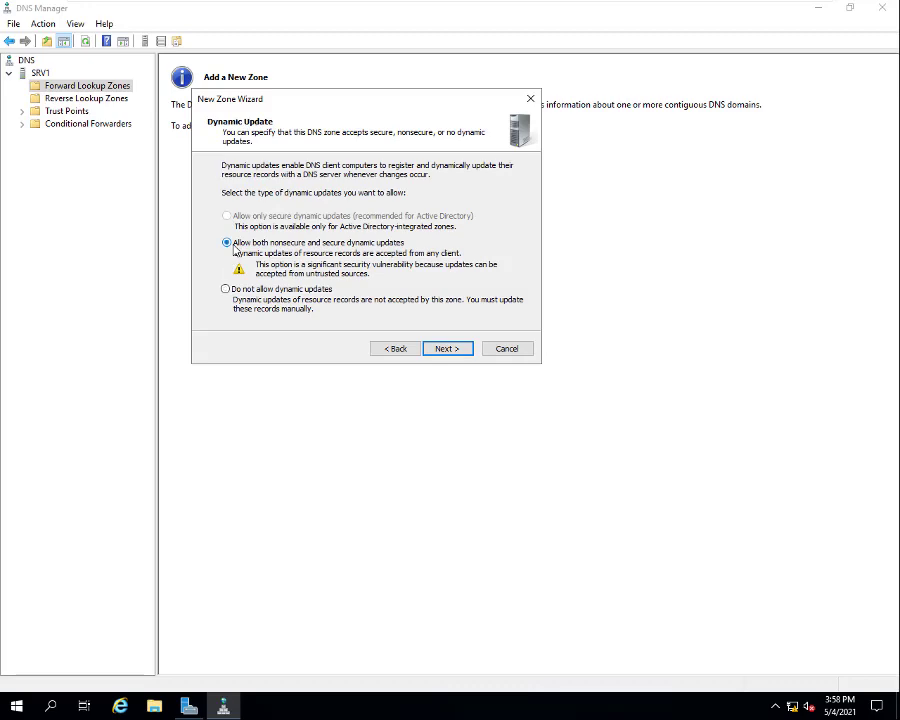
pyautogui.click(446, 350)
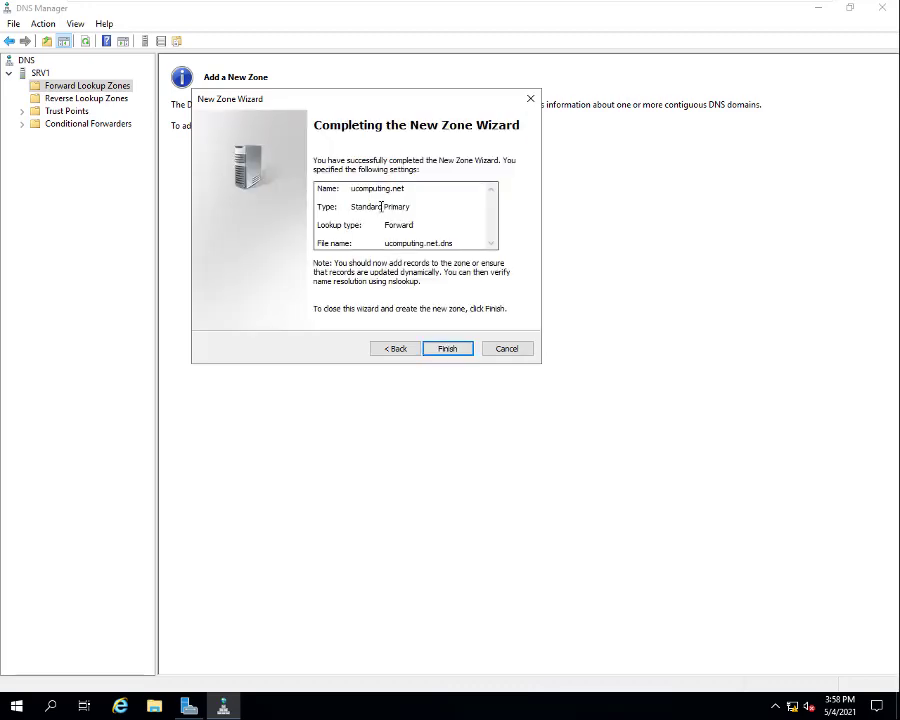
pyautogui.click(445, 350)
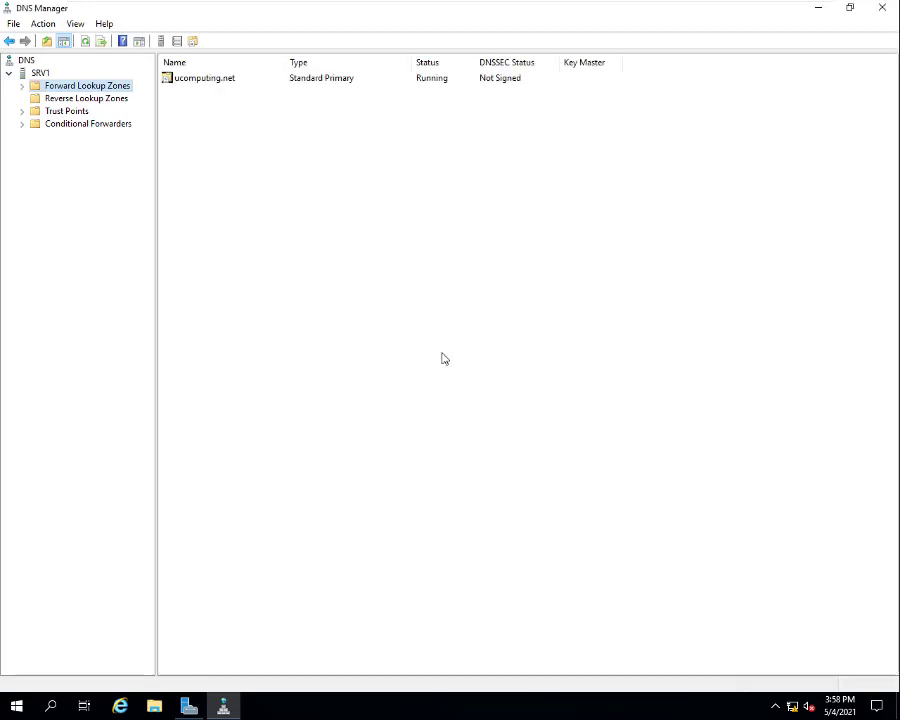
# - Expand the forward lookup zones and examine the records in the ucomputing.net zone
pyautogui.click(22, 86)
pyautogui.click(80, 98)
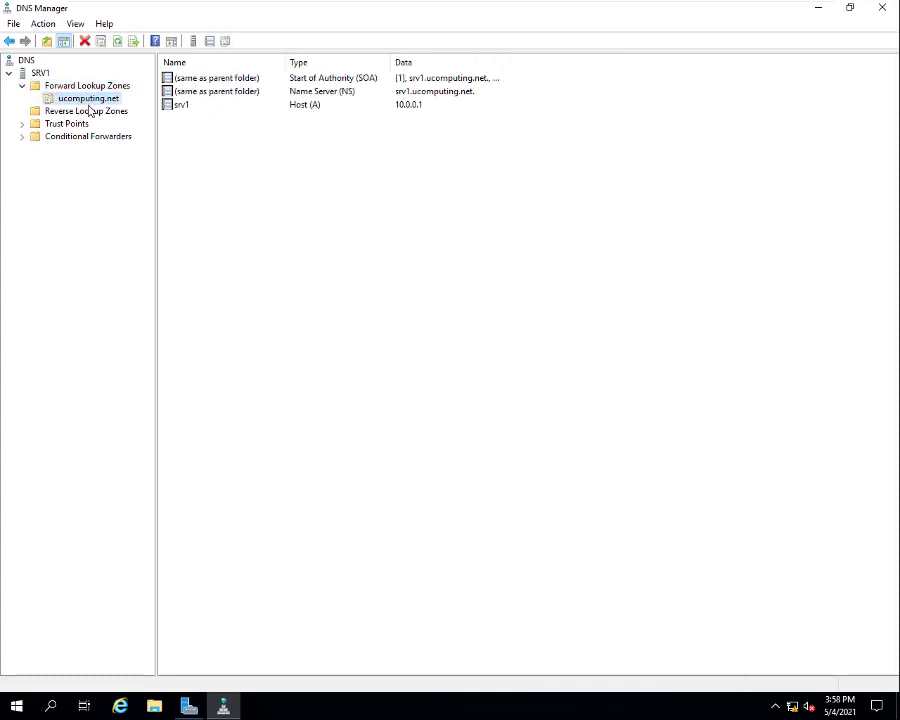
pyautogui.moveTo(179, 144); pyautogui.dragTo(183, 76)
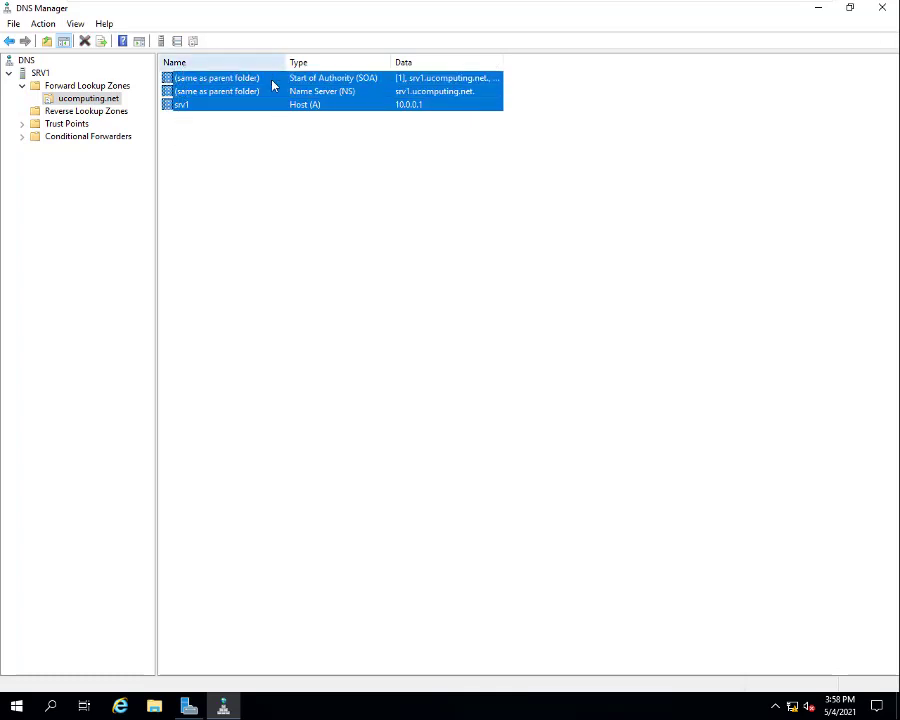
pyautogui.click(274, 182)
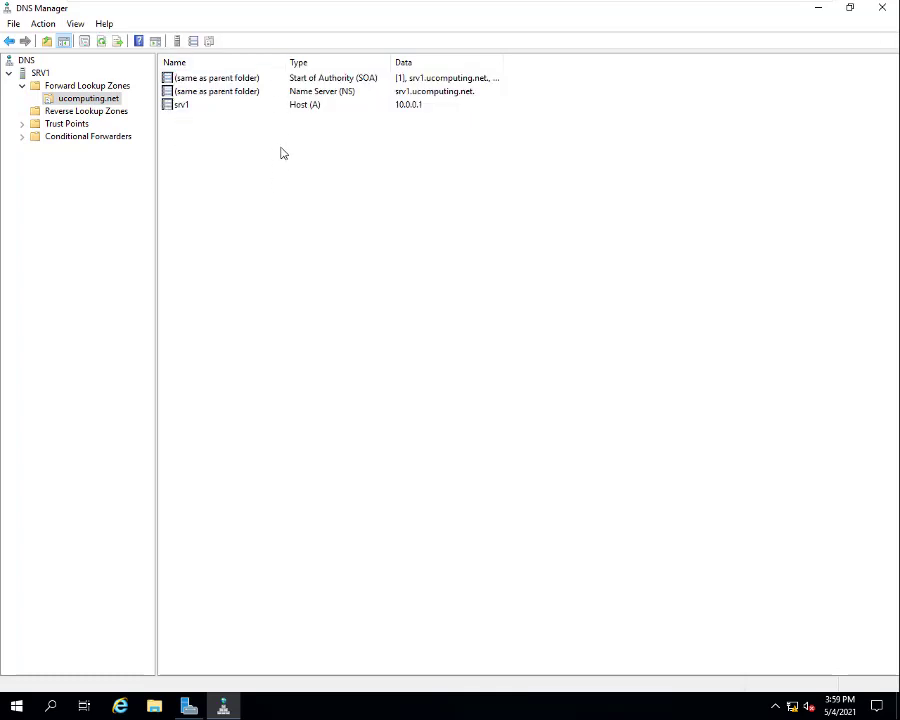
# - Start a new zone under Reverse Lookup Zones as a primary zone for IPv4 addresses
pyautogui.click(50, 112)
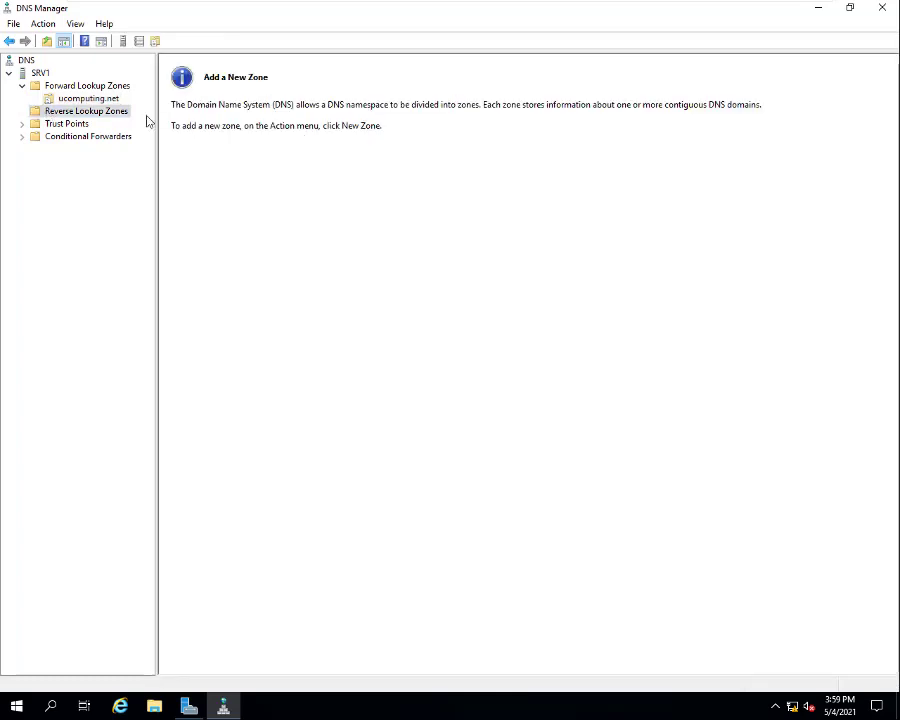
pyautogui.rightClick(88, 113)
pyautogui.click(137, 121)
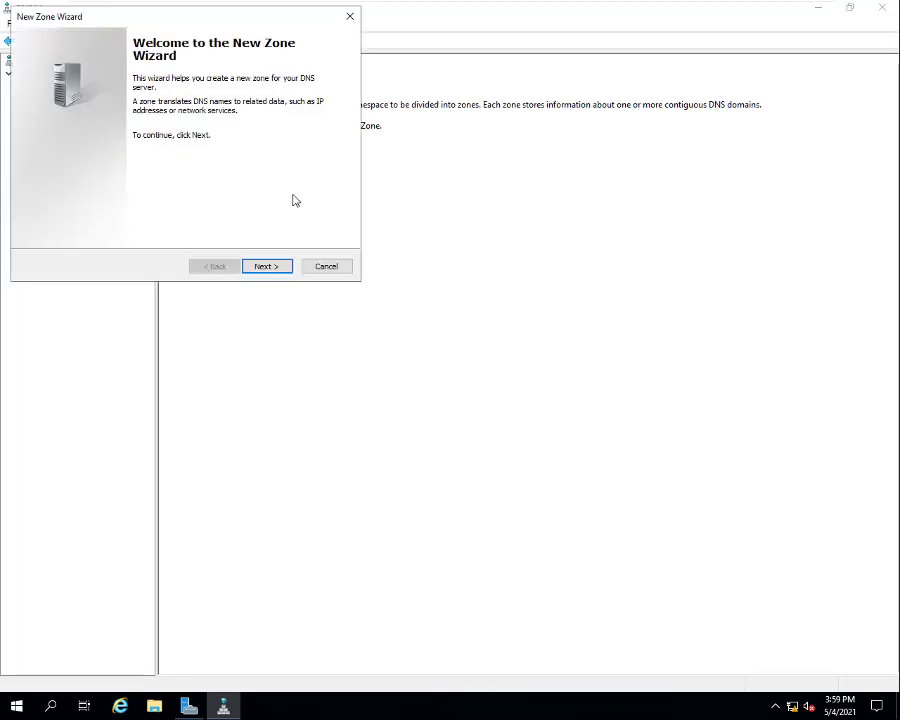
pyautogui.click(266, 266)
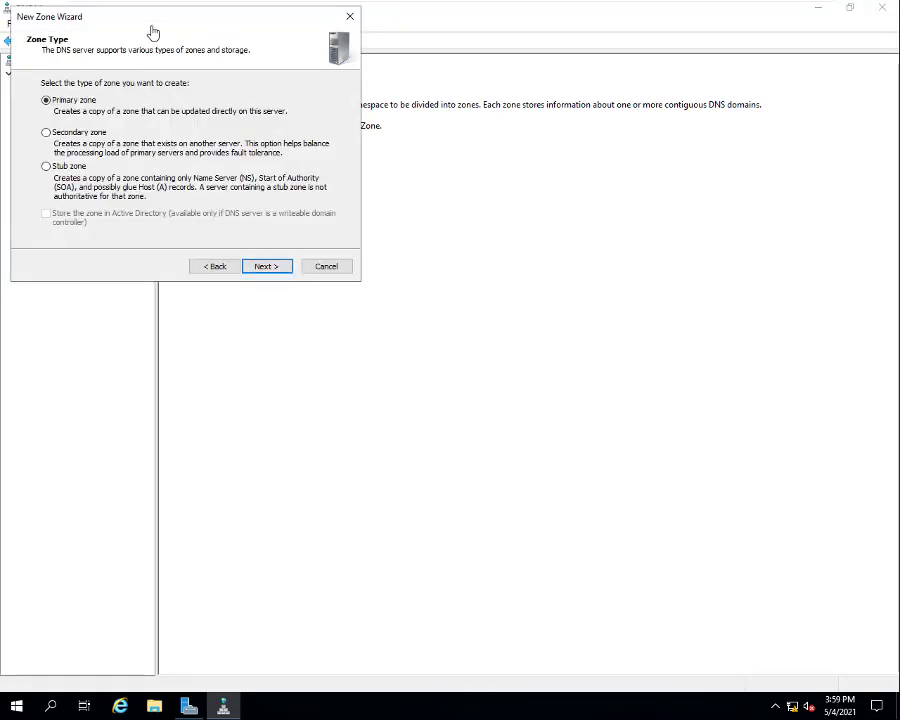
pyautogui.moveTo(182, 18); pyautogui.dragTo(371, 122)
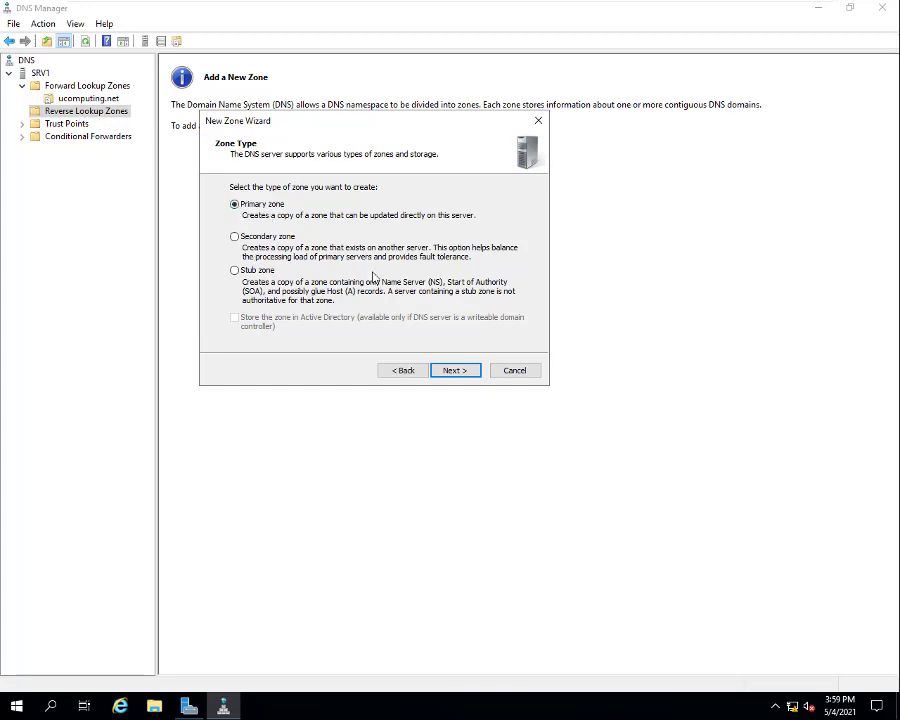
pyautogui.click(452, 371)
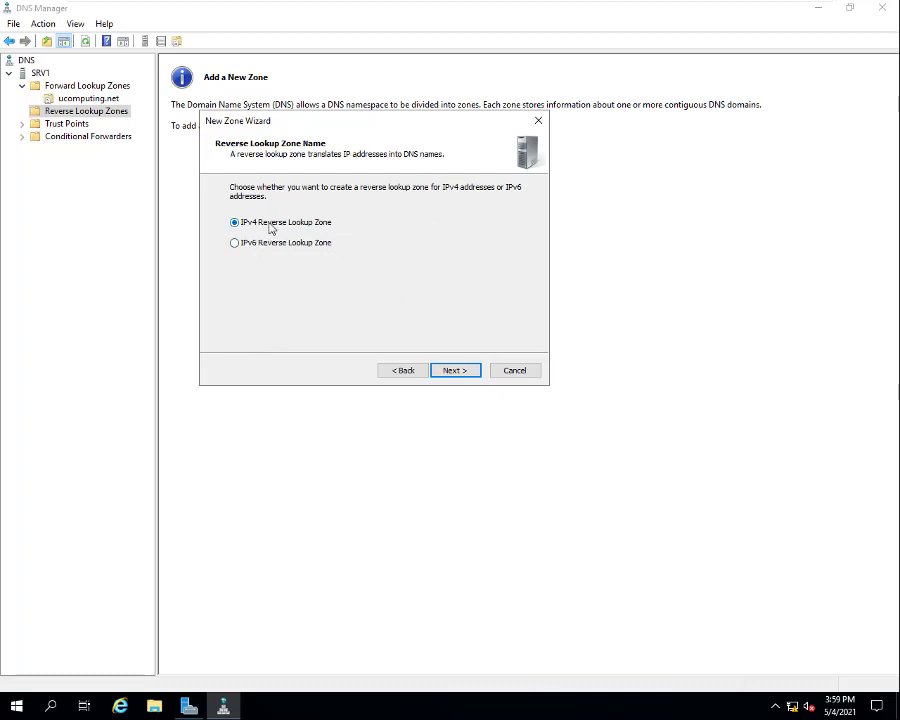
pyautogui.click(455, 371)
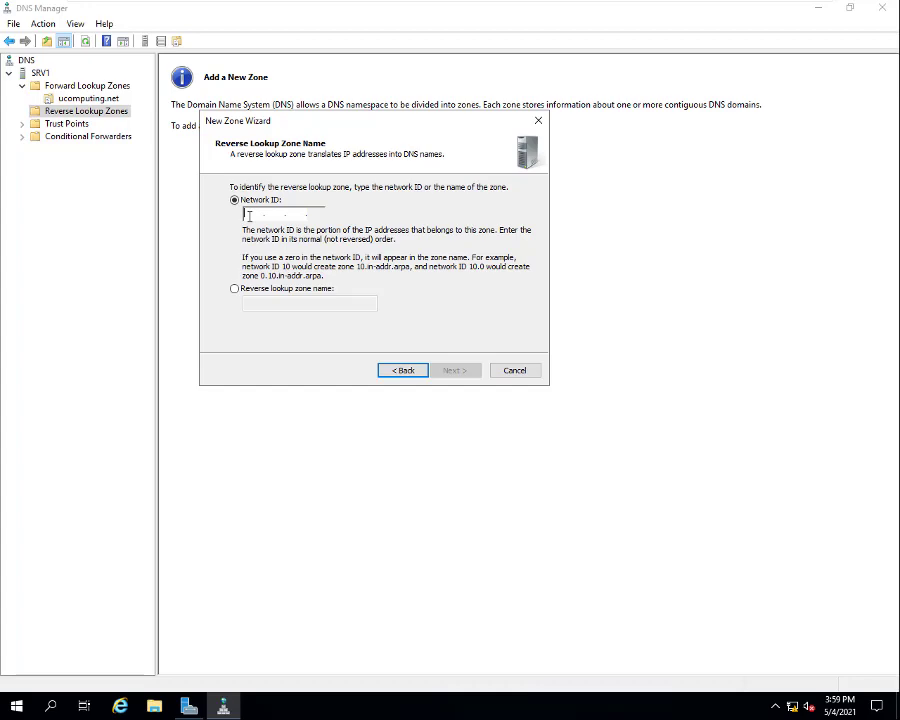
# - Give the reverse zone network ID 10, create the zone file 10.in-addr.arpa.dns and complete the wizard
pyautogui.write('10')
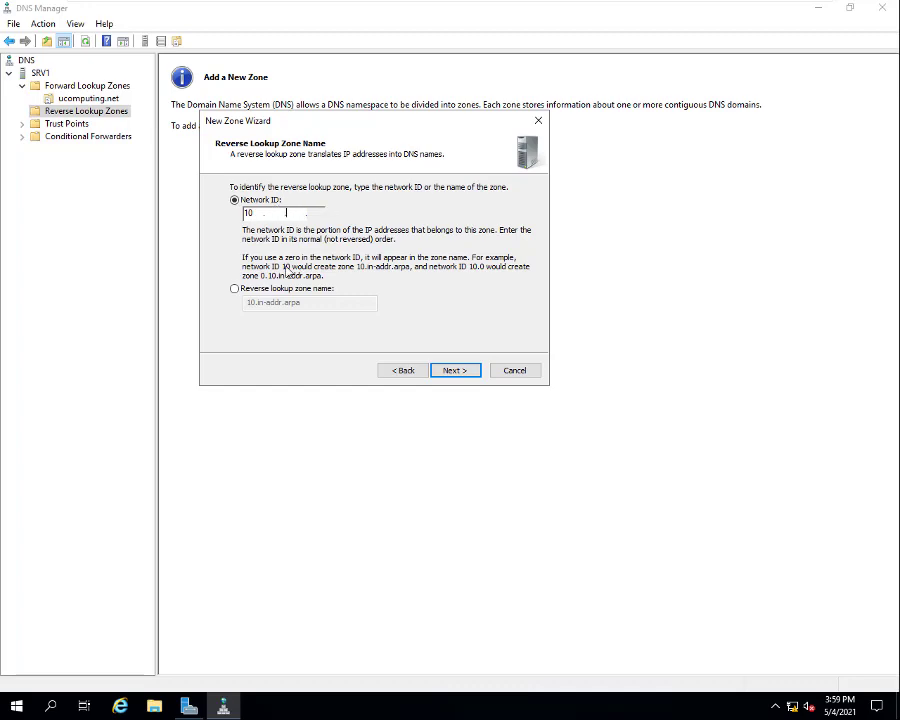
pyautogui.click(454, 370)
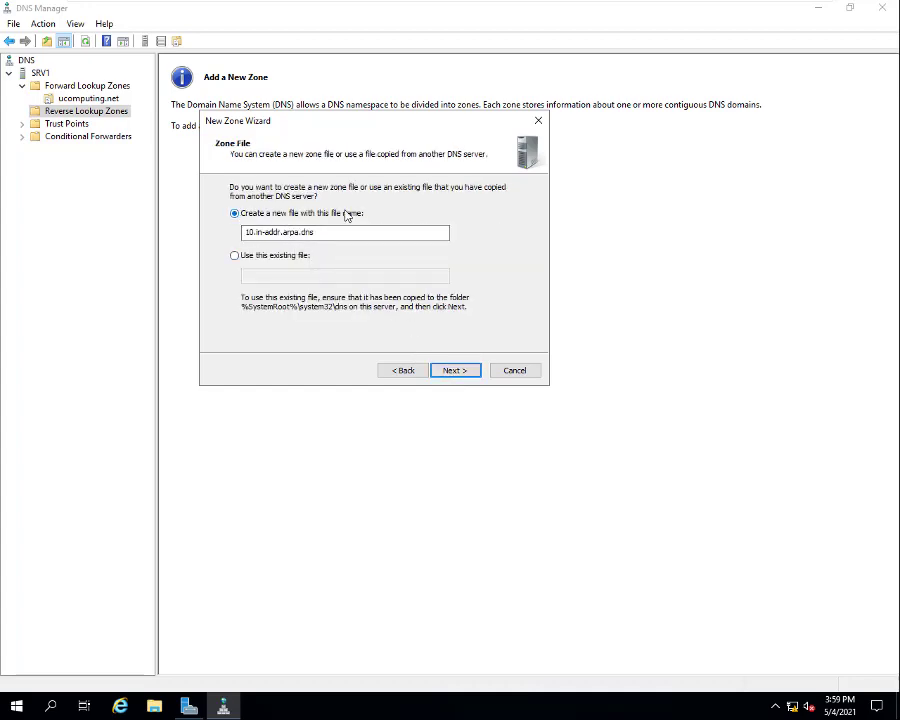
pyautogui.click(456, 370)
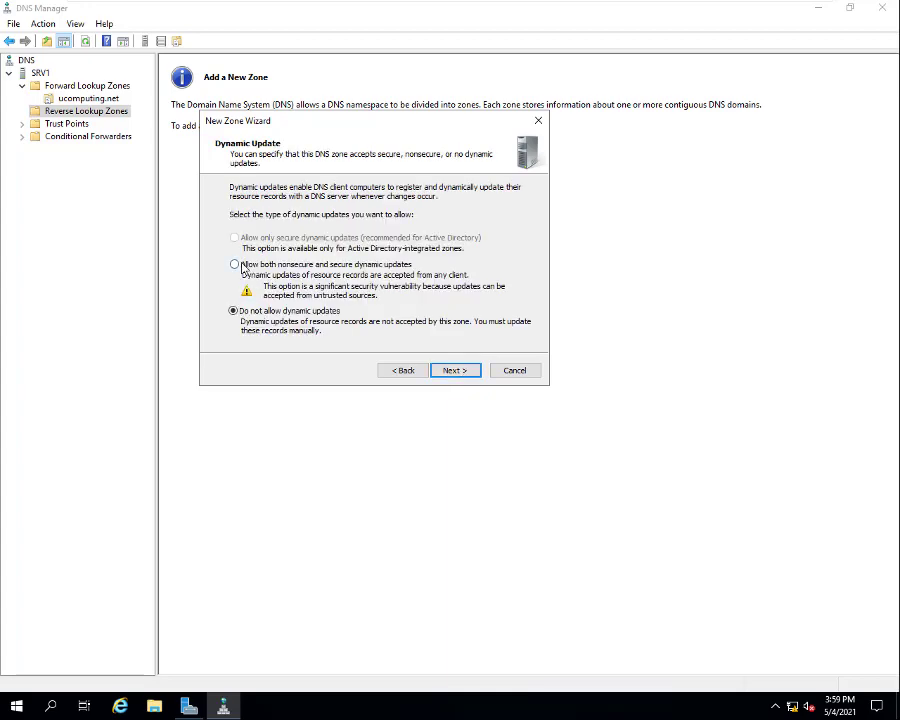
pyautogui.click(456, 370)
pyautogui.click(455, 481)
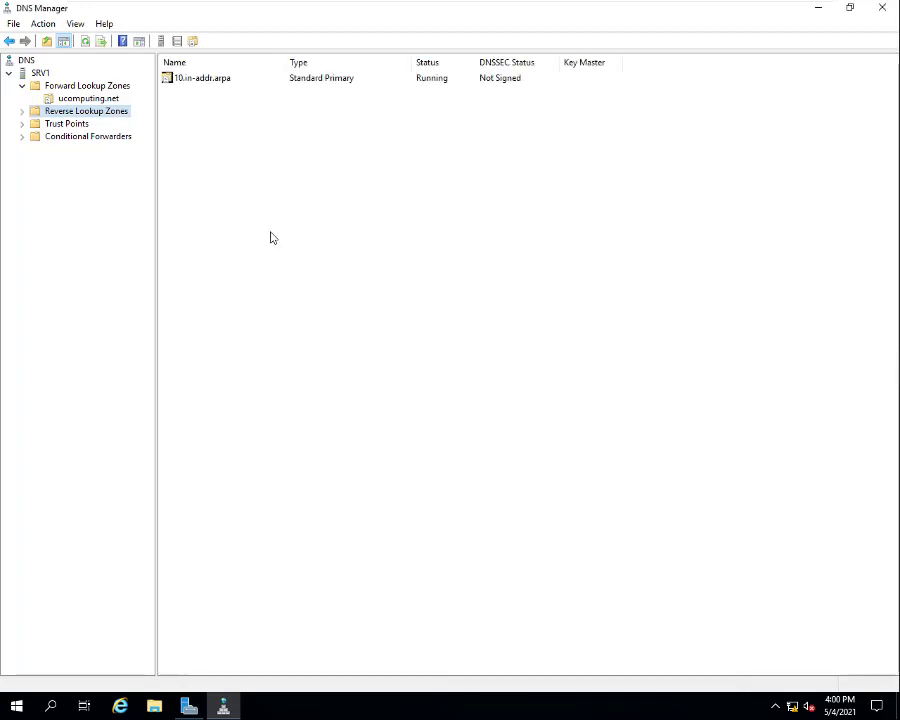
# - Expand the reverse lookup zones and compare the records in ucomputing.net with those in 10.in-addr.arpa
pyautogui.click(22, 111)
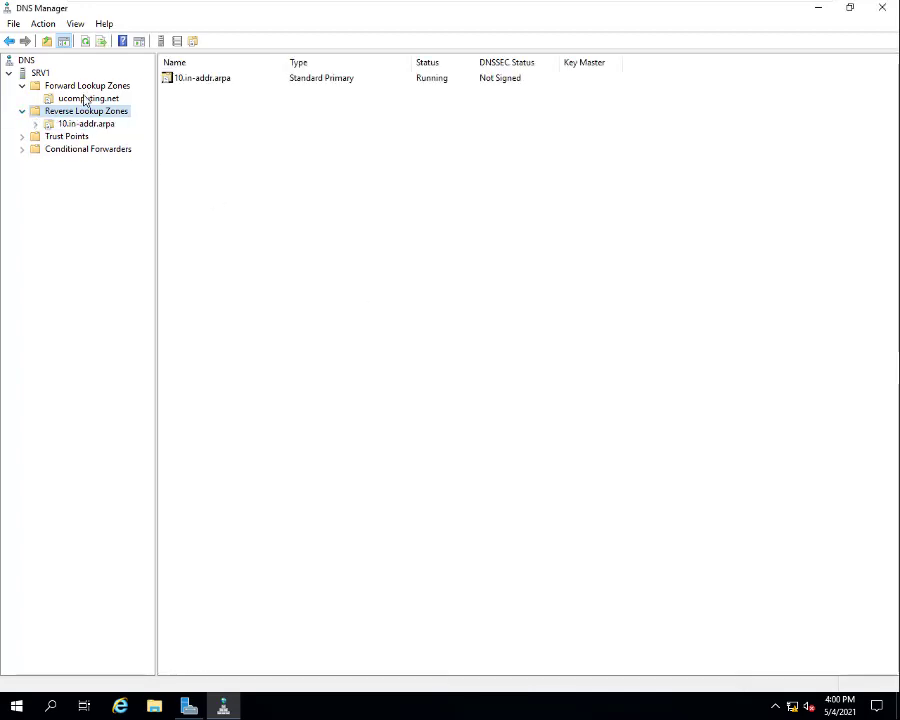
pyautogui.click(86, 99)
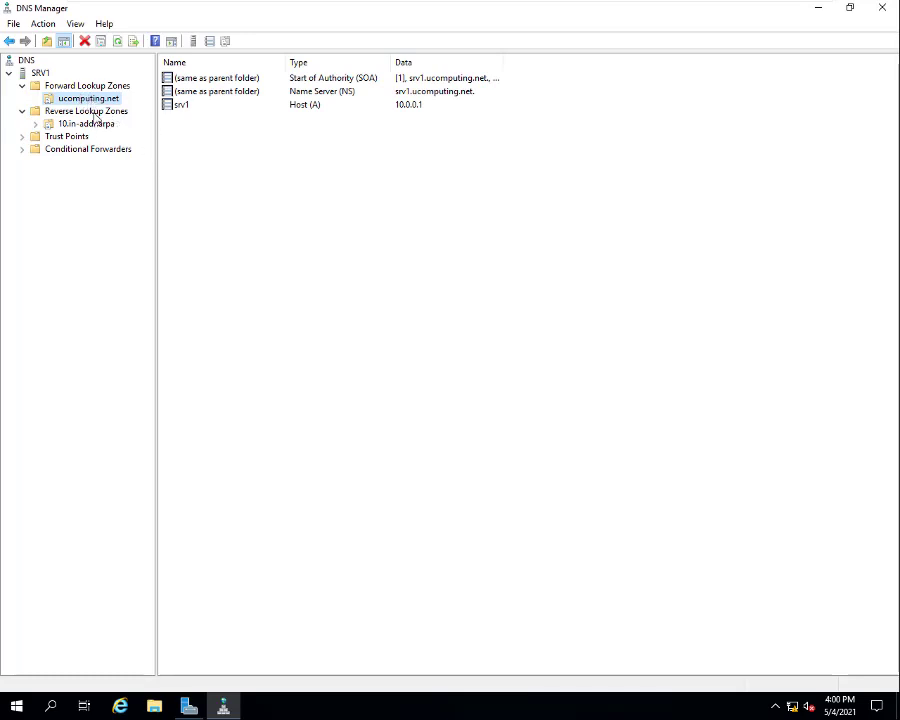
pyautogui.click(95, 124)
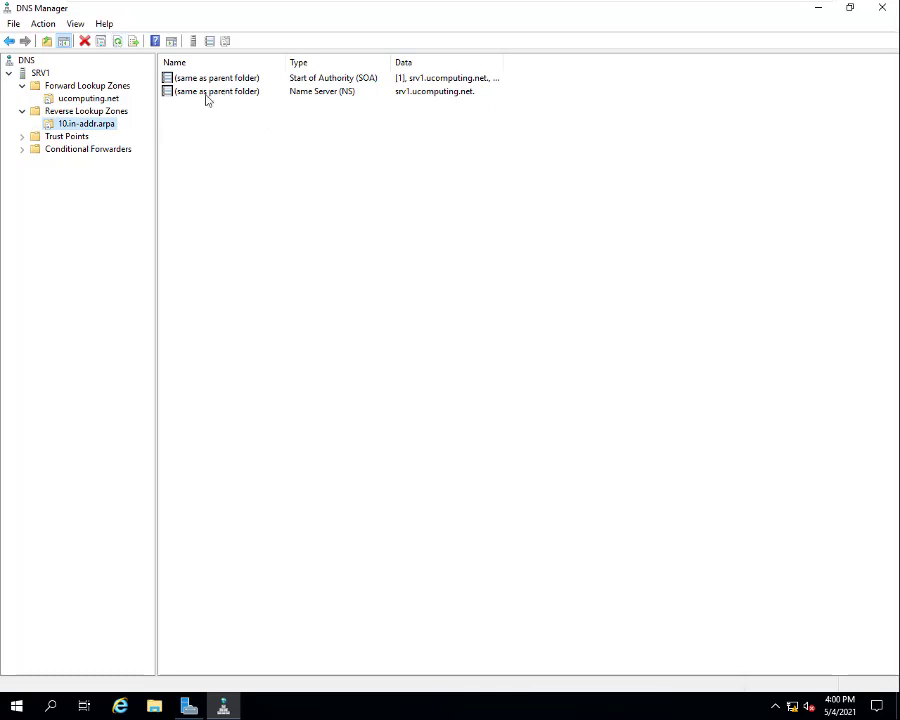
pyautogui.click(80, 98)
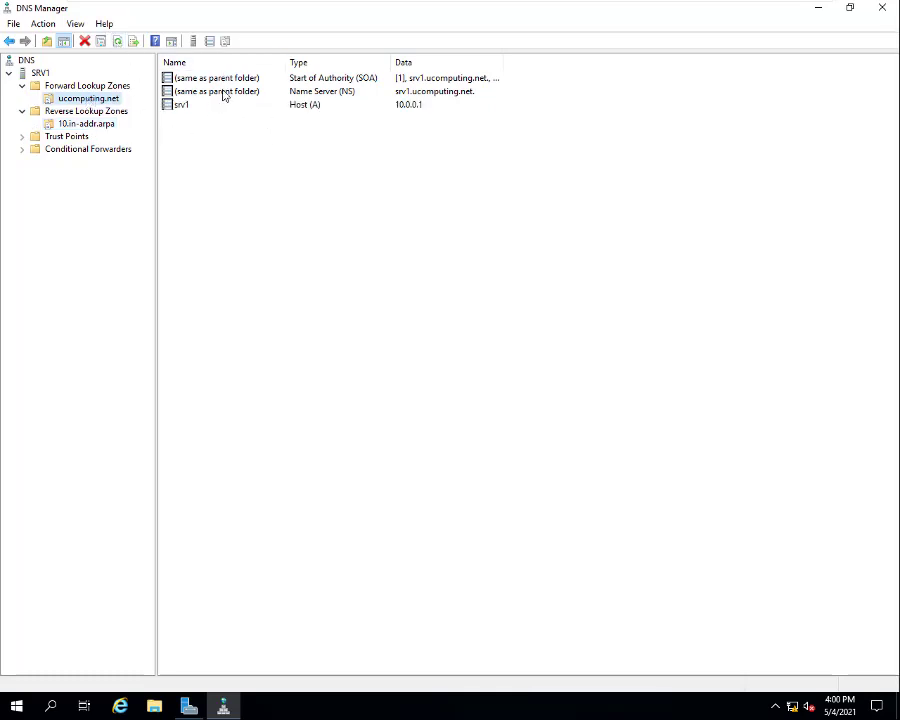
pyautogui.click(86, 124)
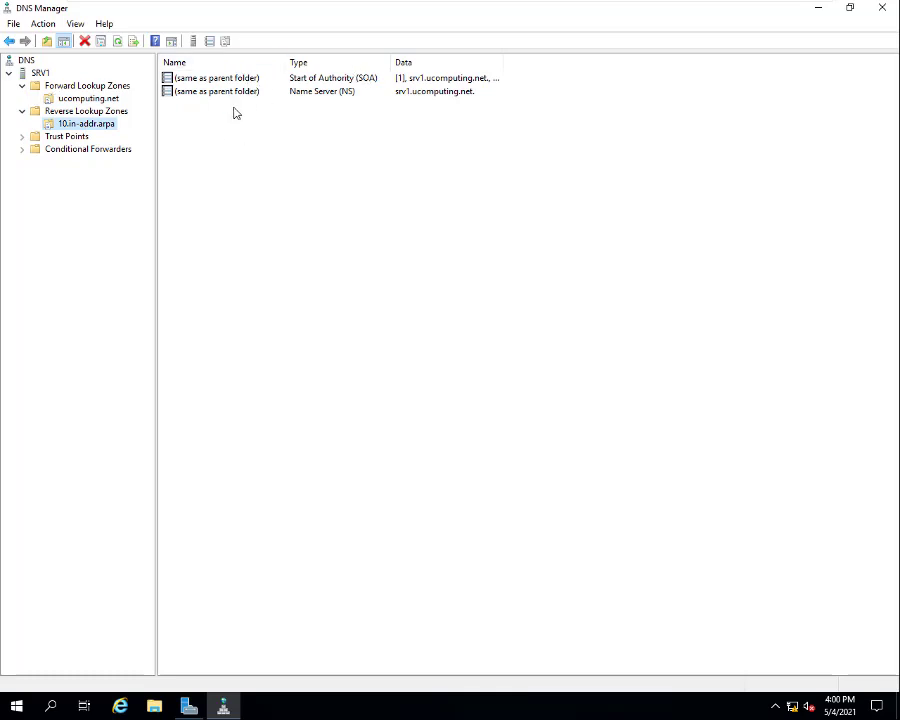
# - Enable updating the associated pointer (PTR) record for the srv1 host in ucomputing.net, and open the 10.in-addr.arpa zone
pyautogui.click(88, 99)
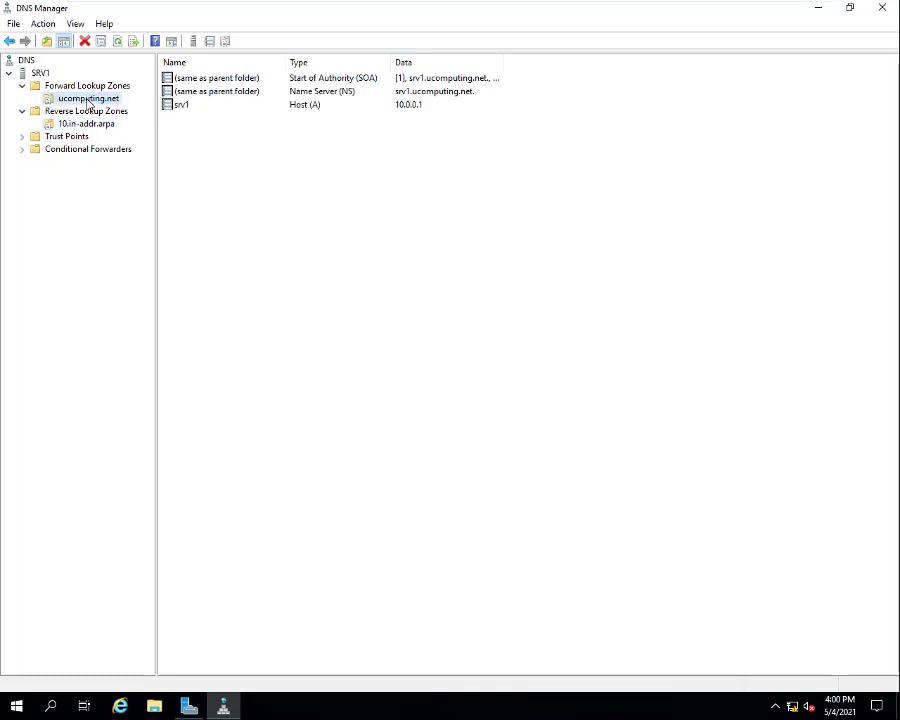
pyautogui.doubleClick(198, 108)
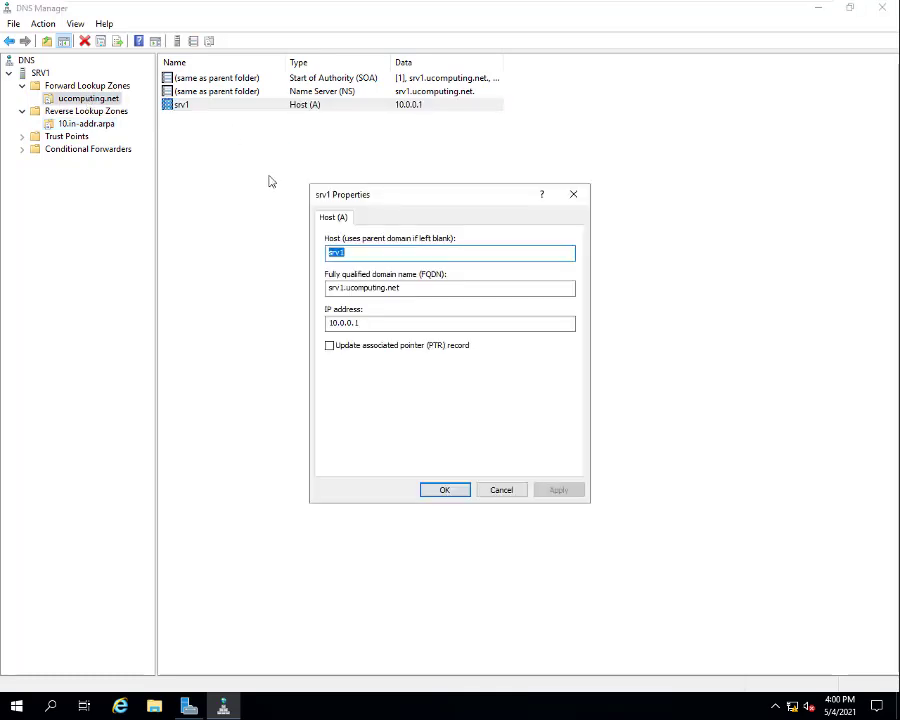
pyautogui.click(362, 348)
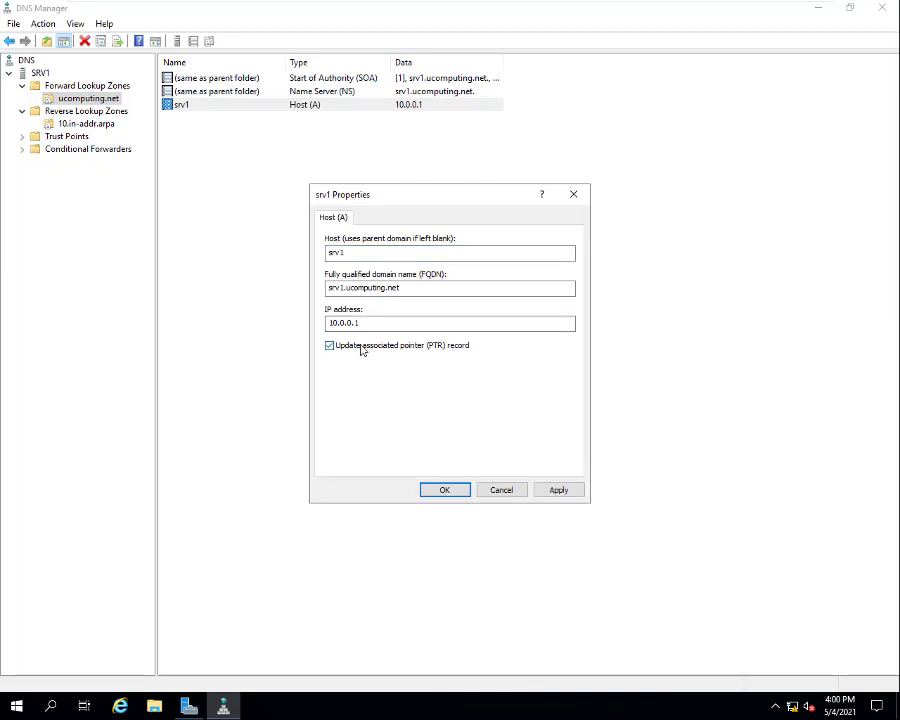
pyautogui.click(445, 492)
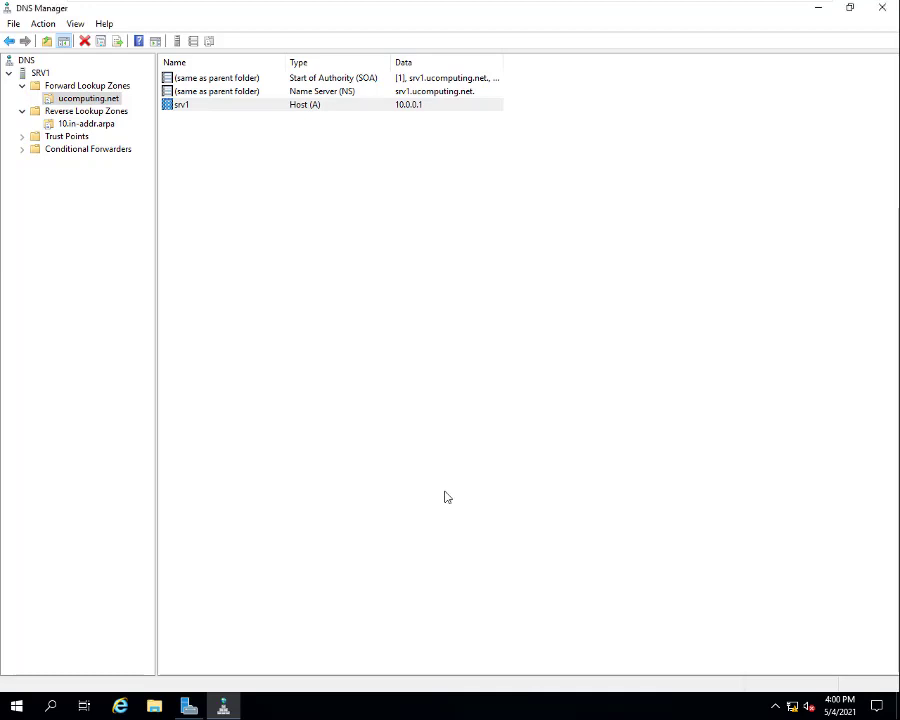
pyautogui.click(87, 125)
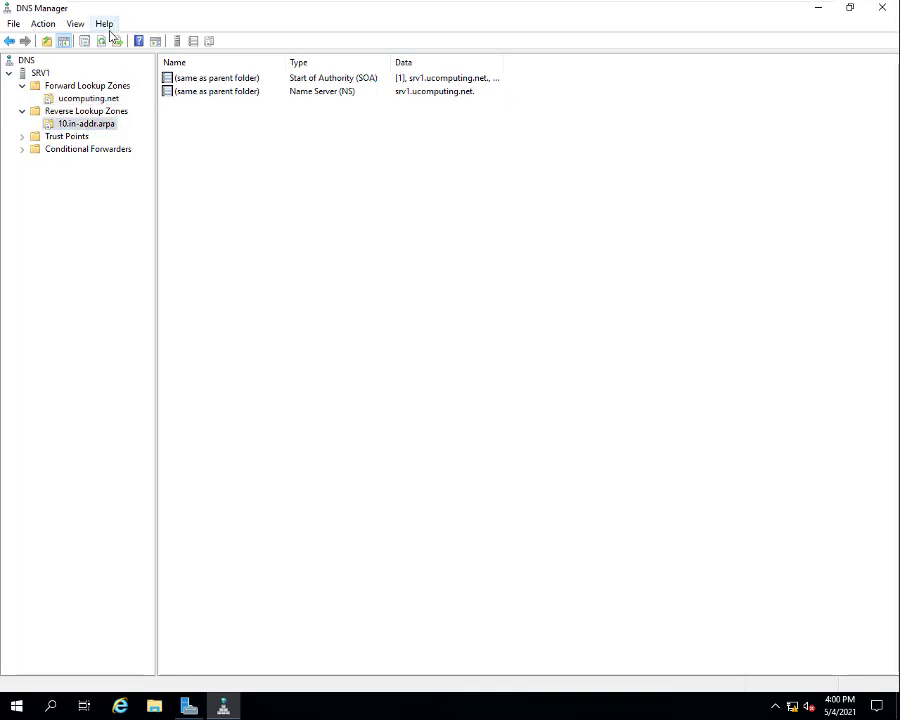
# - Refresh the 10.in-addr.arpa zone to check for the srv1 pointer record, and view the records in ucomputing.net
pyautogui.click(102, 41)
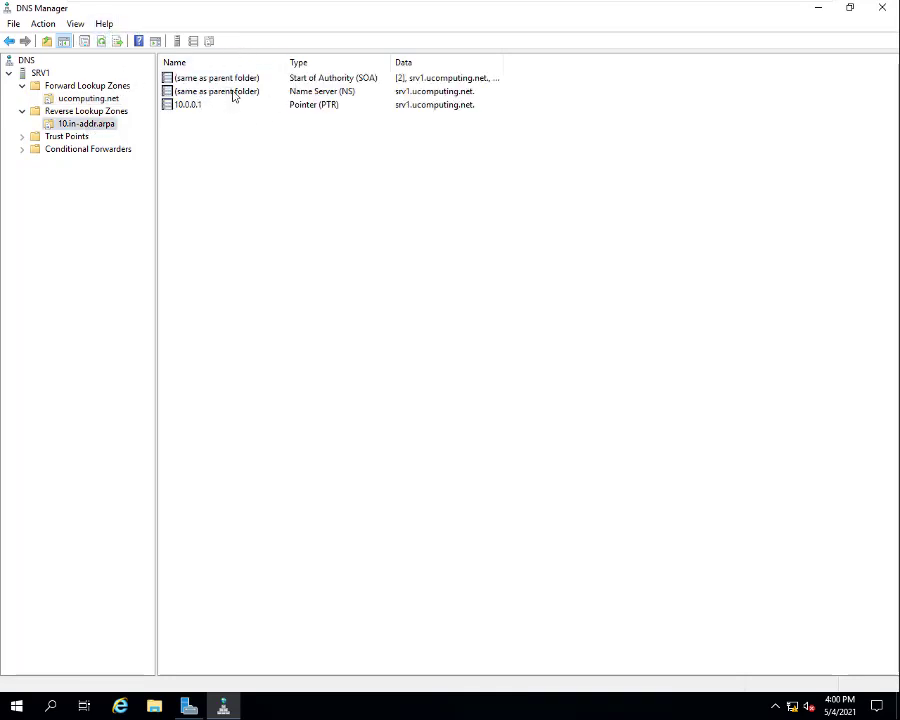
pyautogui.click(90, 98)
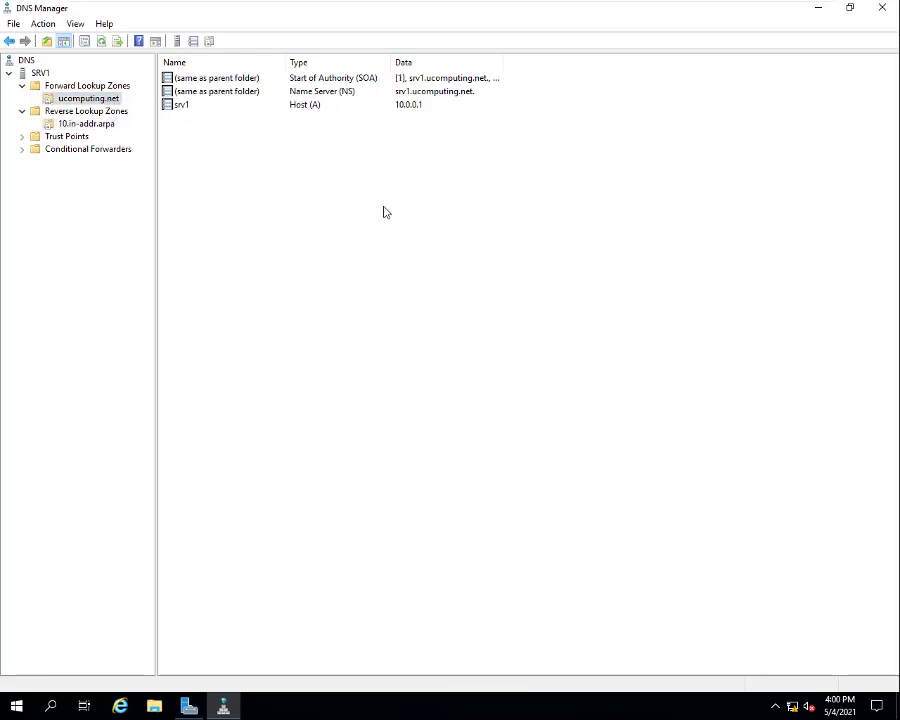
# - Run nslookup in a command prompt to check that the default DNS server's name resolves, and close the prompt
pyautogui.press('super+r')
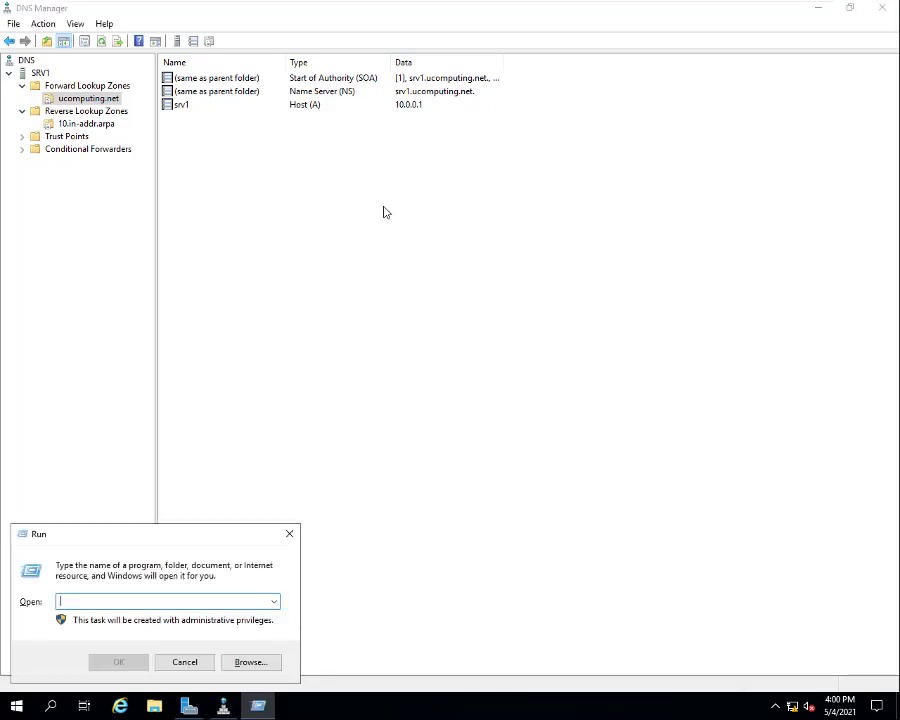
pyautogui.write('cmd')
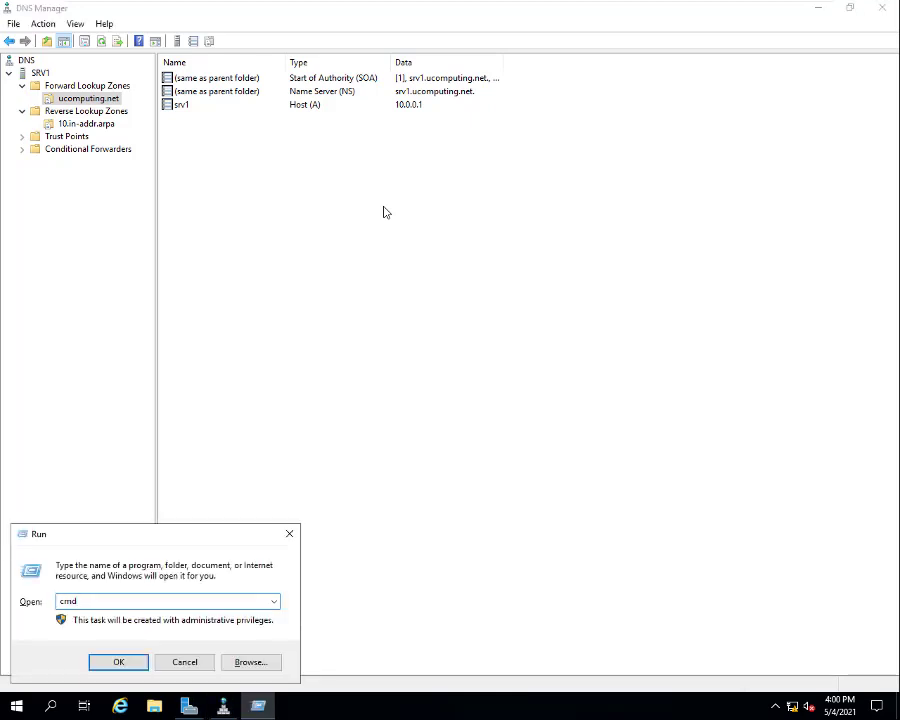
pyautogui.press('Return')
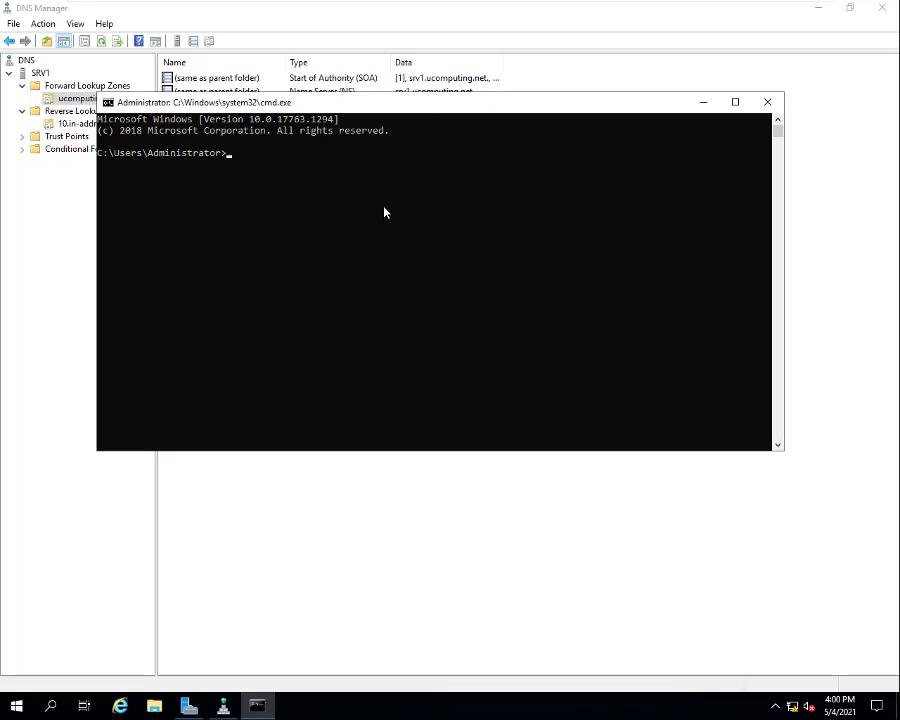
pyautogui.write('nslookup')
pyautogui.press('Return')
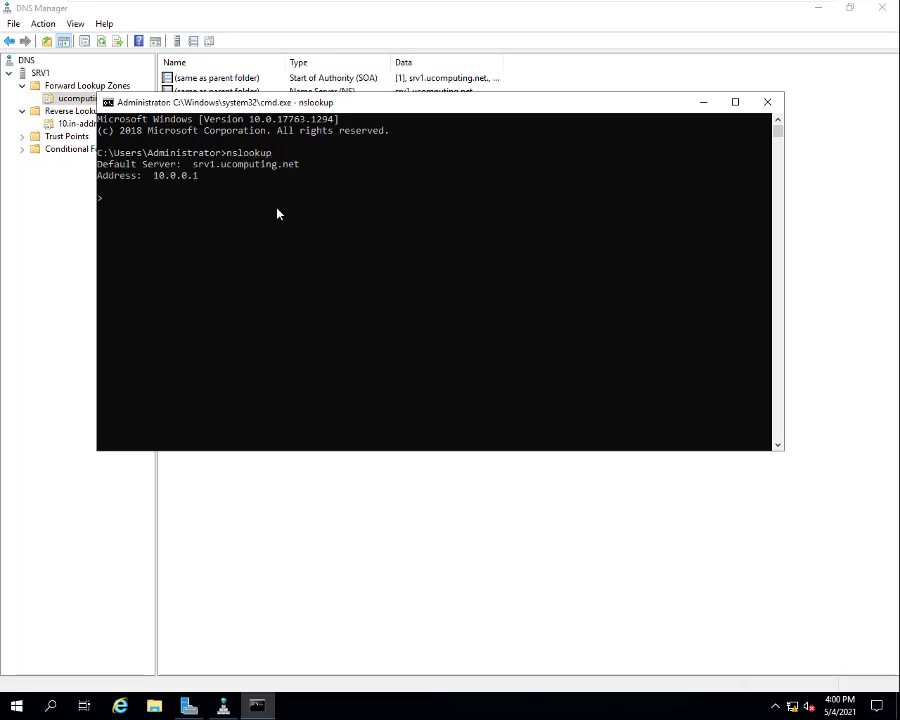
pyautogui.moveTo(193, 164); pyautogui.dragTo(303, 167)
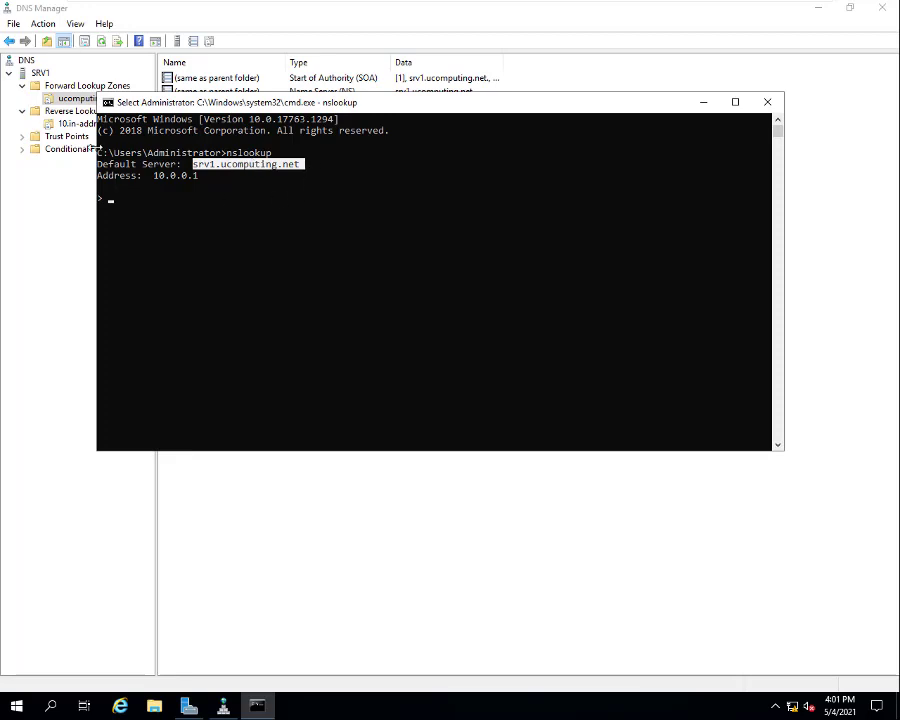
pyautogui.click(189, 165)
pyautogui.moveTo(189, 165); pyautogui.dragTo(303, 168)
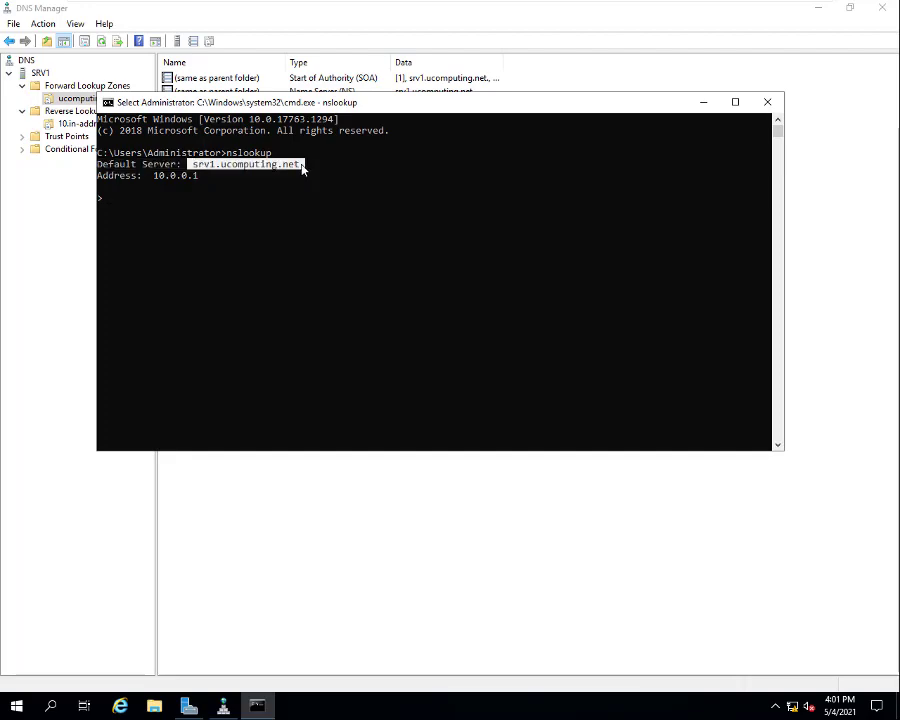
pyautogui.click(768, 103)
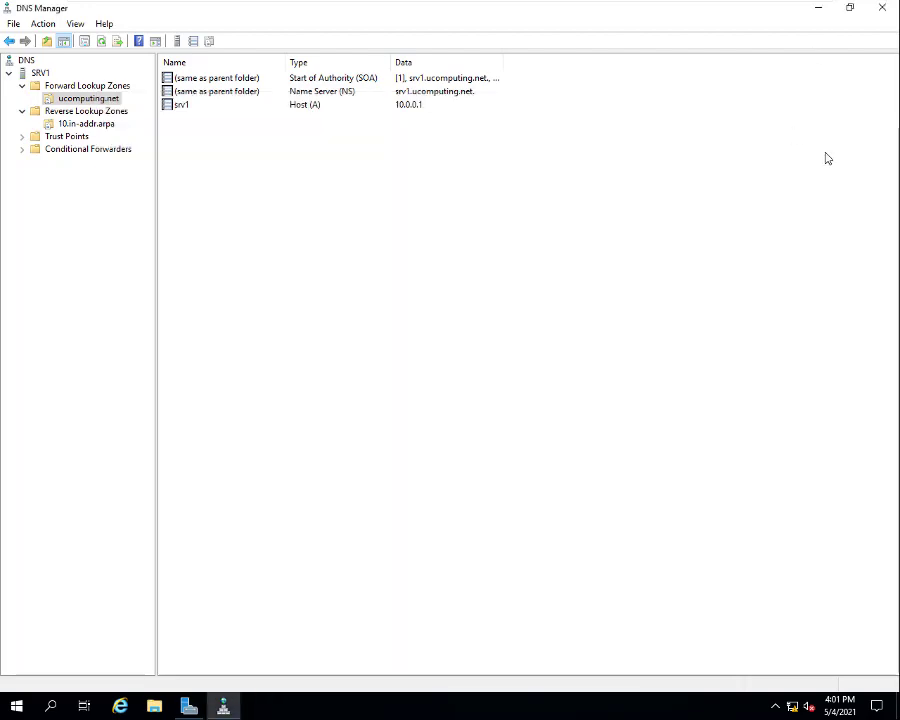
# - Close DNS Manager and start adding roles in Server Manager as a role-based installation on srv1.ucomputing.net
pyautogui.click(884, 10)
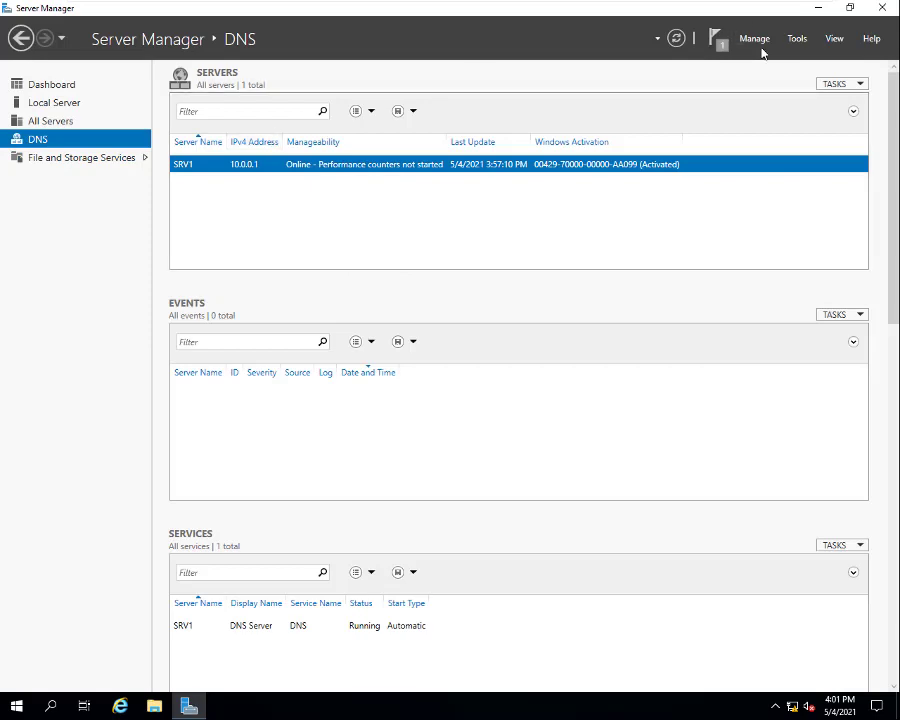
pyautogui.click(78, 88)
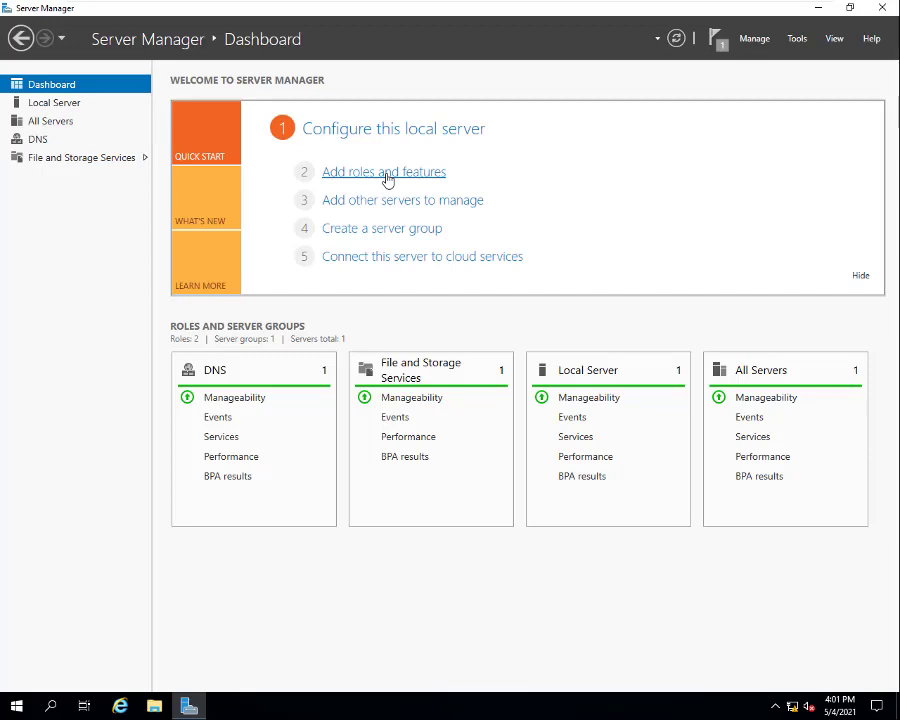
pyautogui.click(387, 174)
pyautogui.click(491, 490)
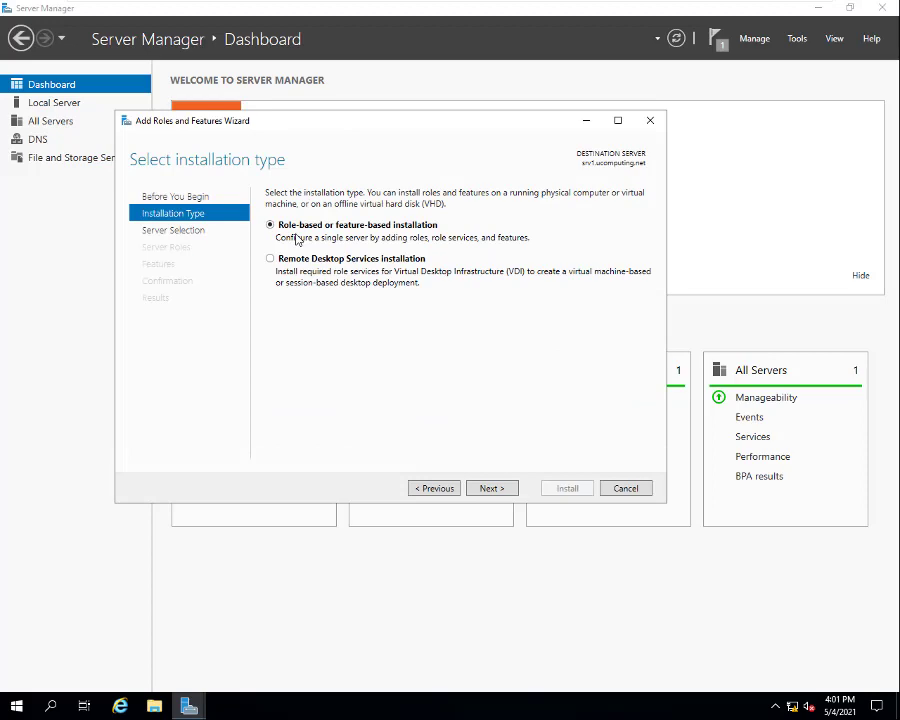
pyautogui.click(491, 487)
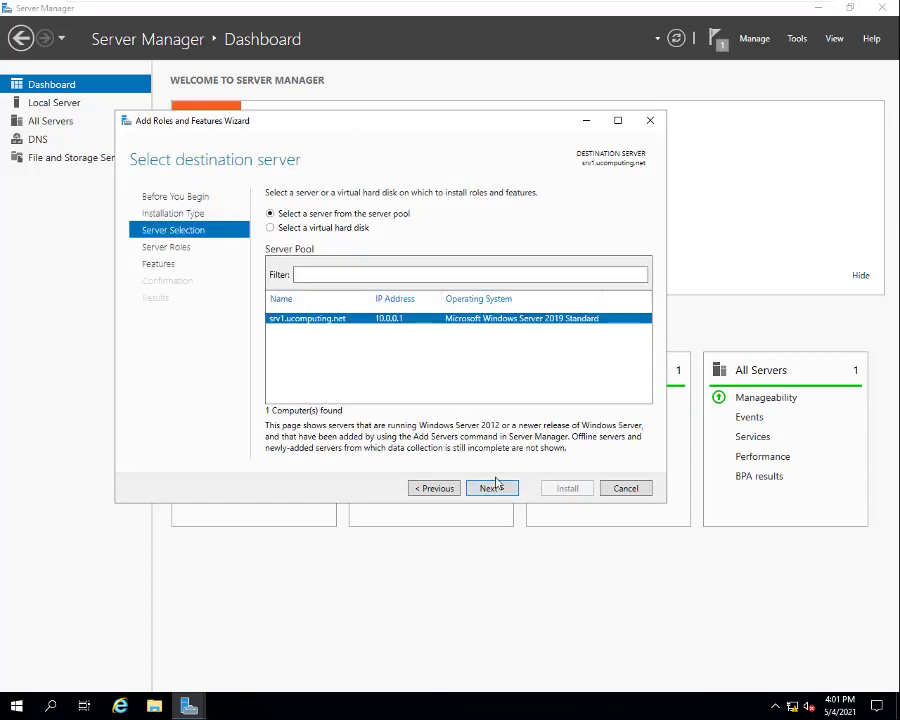
pyautogui.click(491, 488)
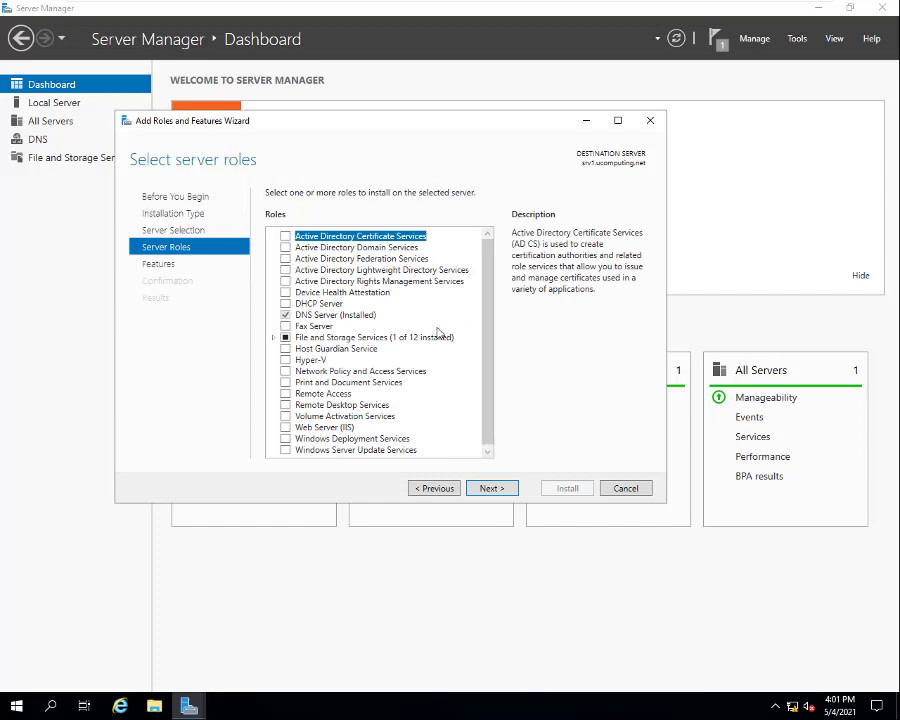
# - Install the DHCP Server role with its management tools, keeping the default features, and close the wizard when installation completes
pyautogui.click(284, 309)
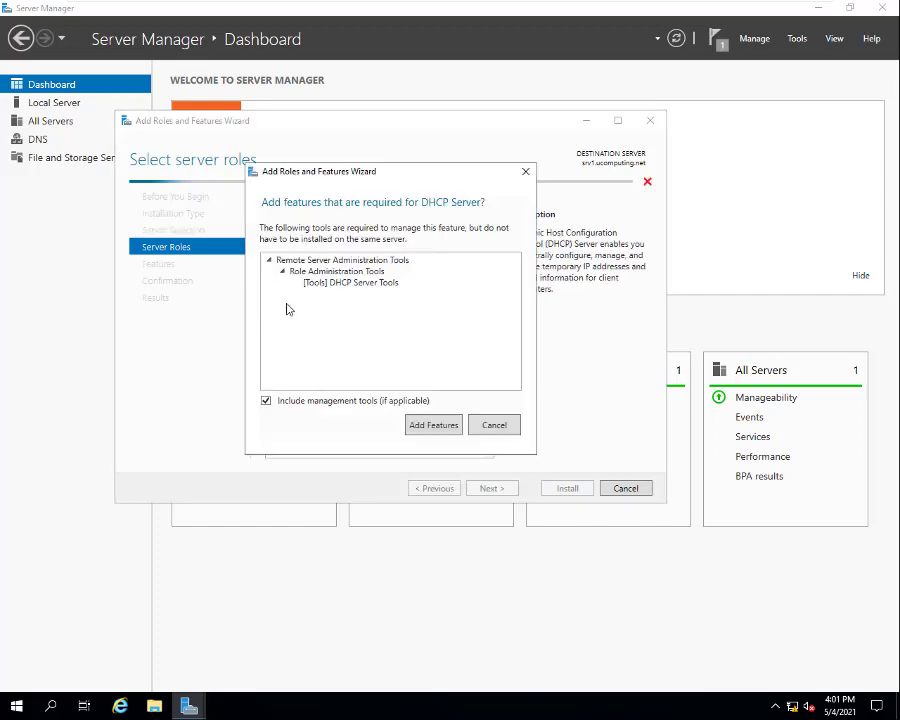
pyautogui.click(440, 428)
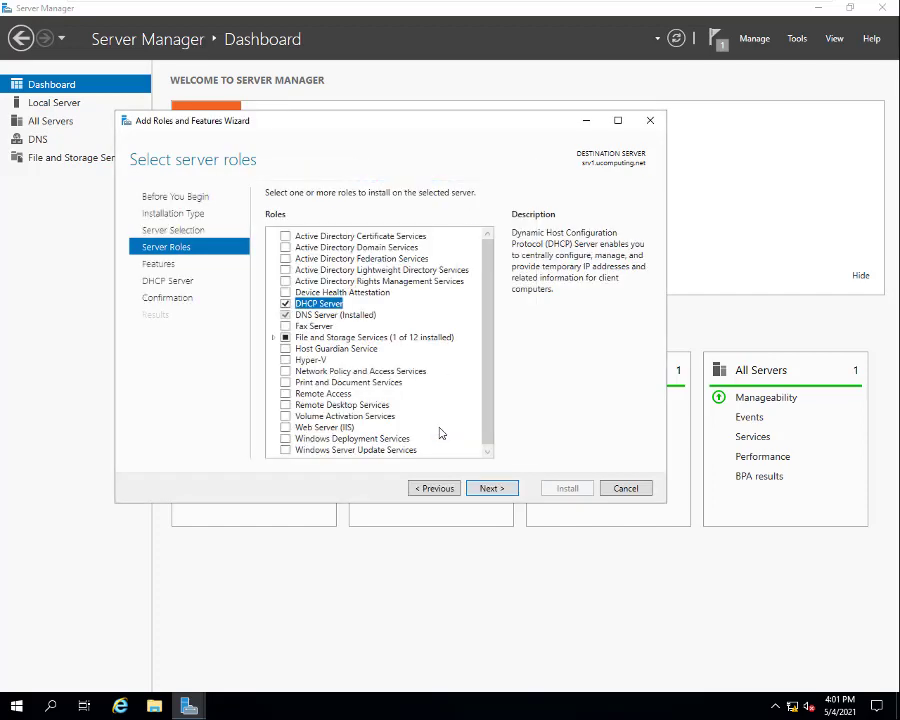
pyautogui.click(496, 492)
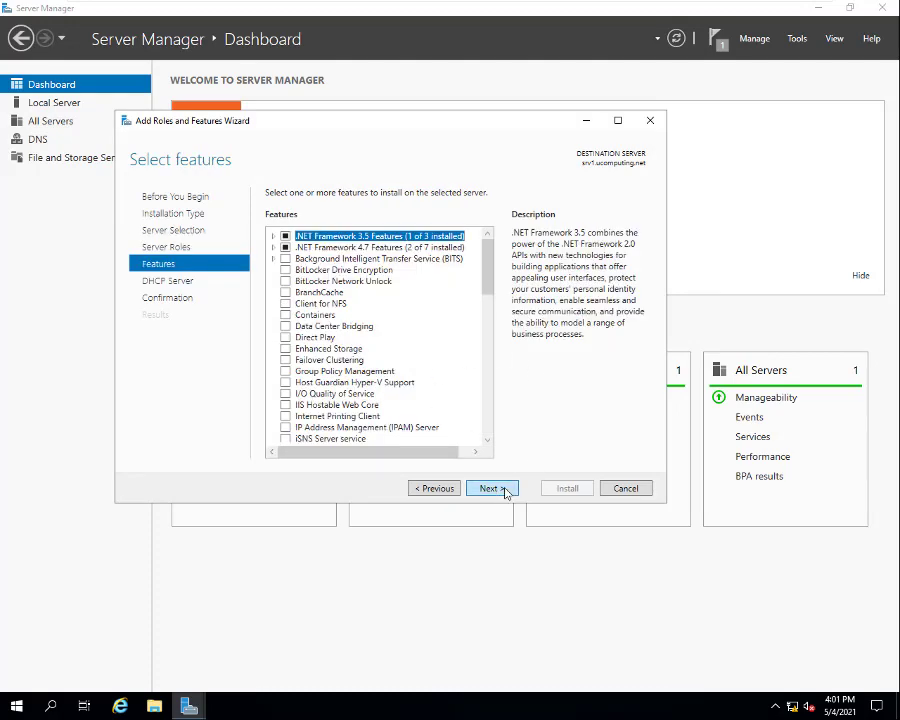
pyautogui.click(505, 490)
pyautogui.click(505, 490)
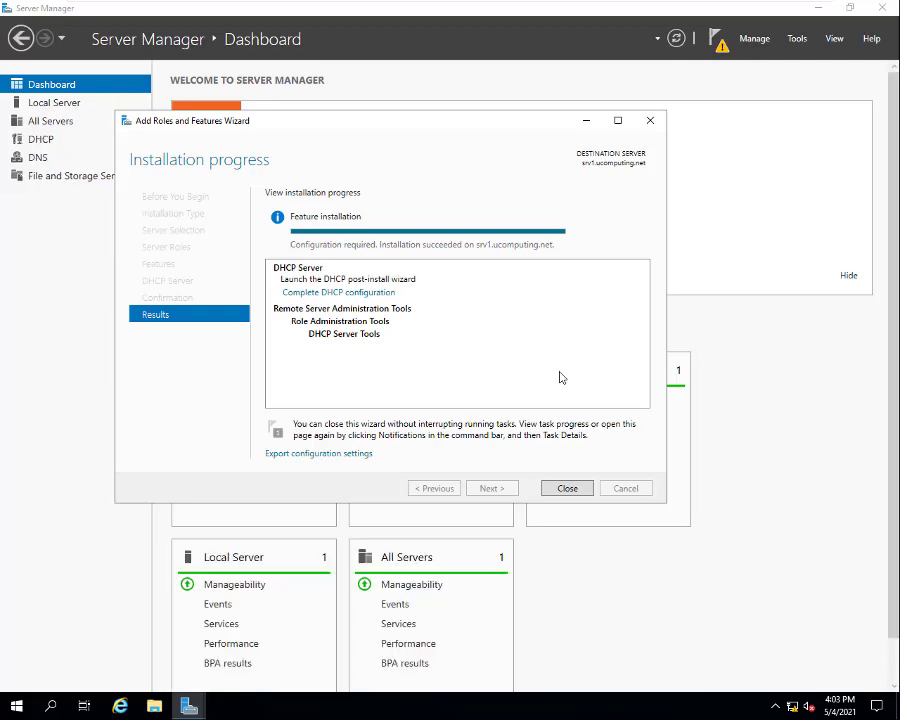
pyautogui.click(554, 485)
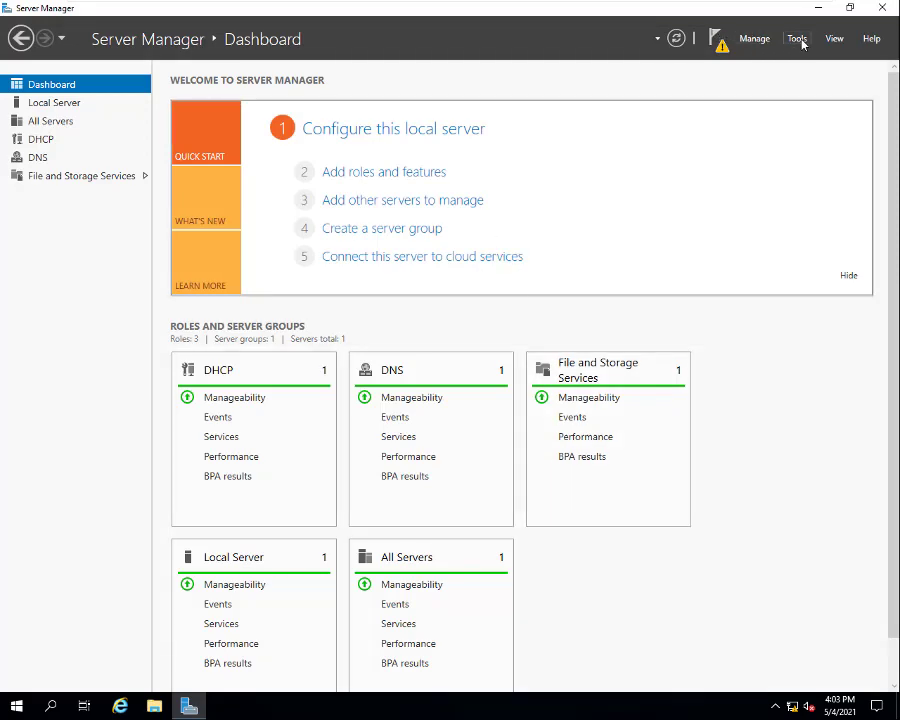
# - Open the DHCP console maximized, widen its tree, expand srv1.ucomputing.net and select IPv4
pyautogui.click(798, 39)
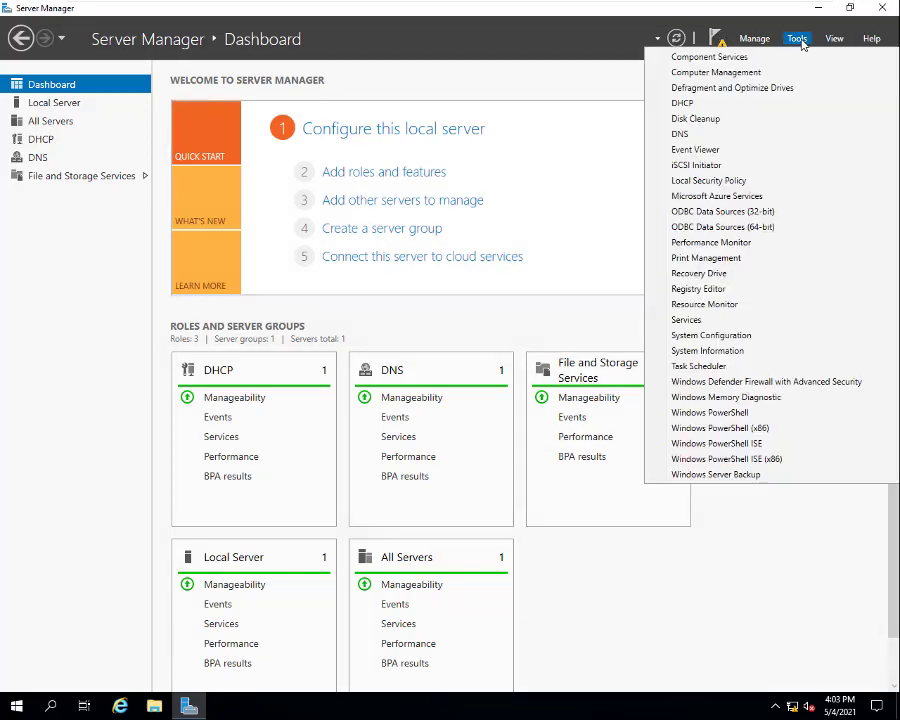
pyautogui.click(744, 107)
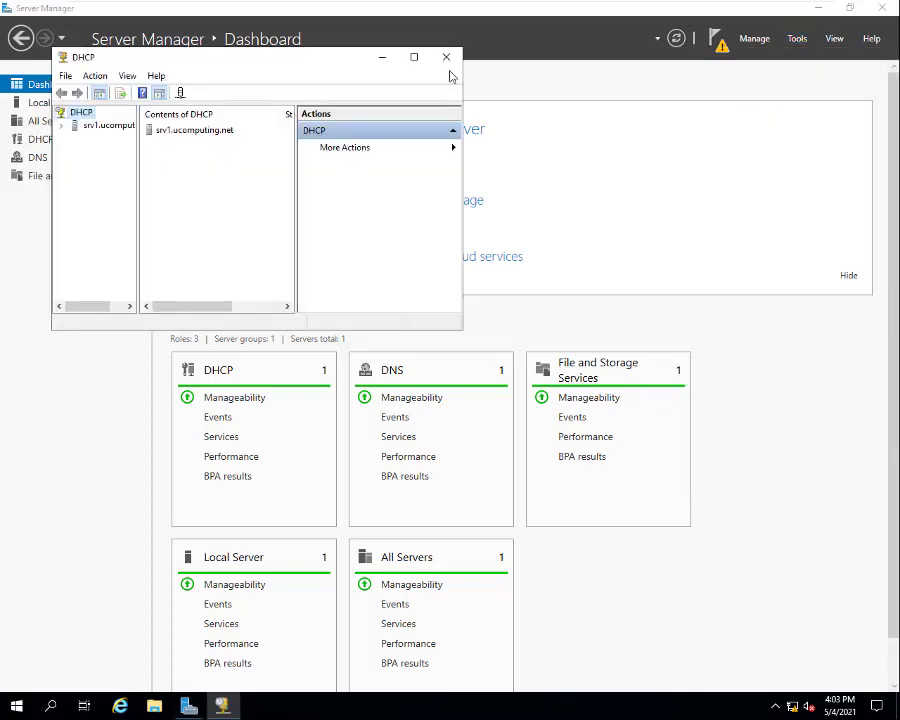
pyautogui.click(413, 56)
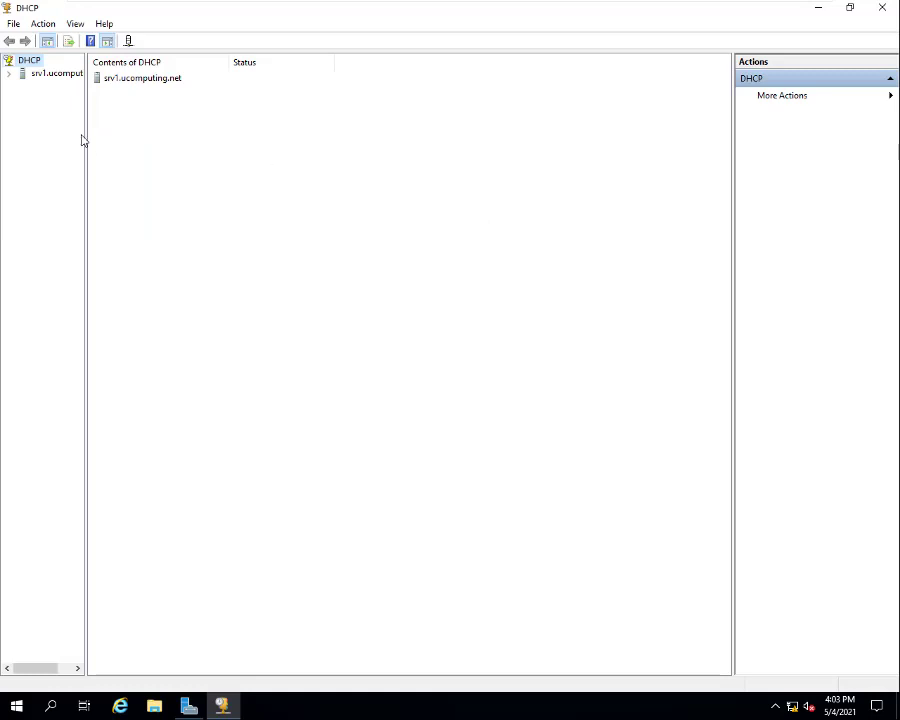
pyautogui.moveTo(86, 141); pyautogui.dragTo(133, 143)
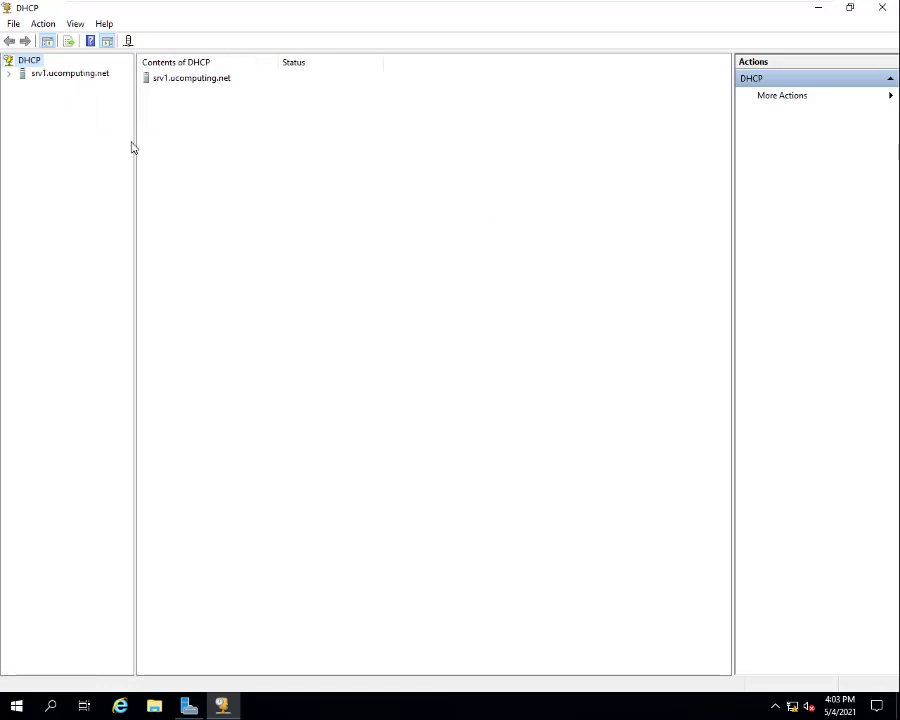
pyautogui.click(10, 75)
pyautogui.click(22, 86)
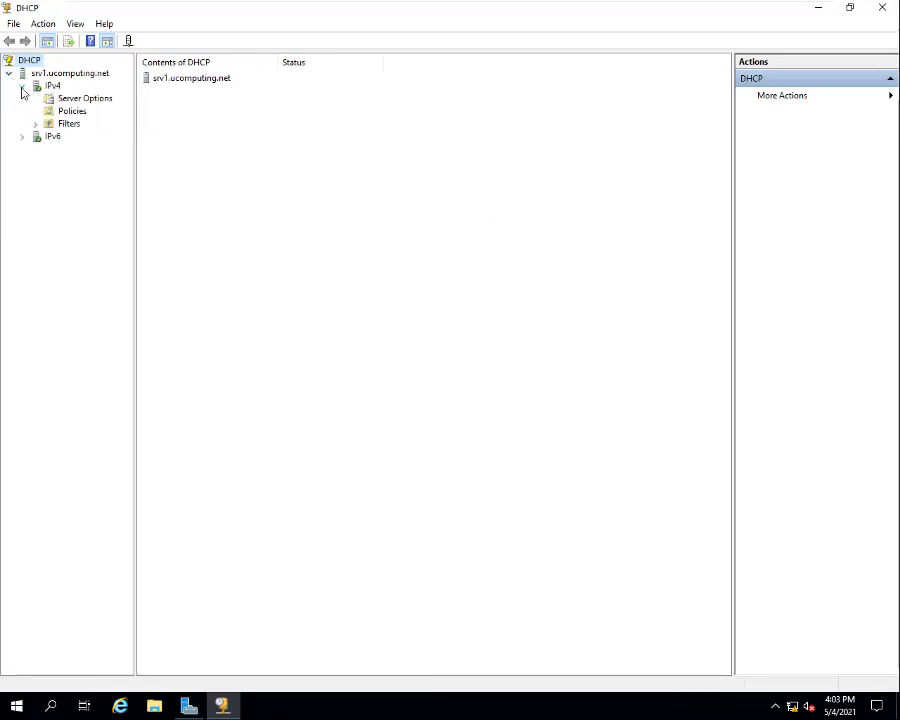
pyautogui.click(68, 74)
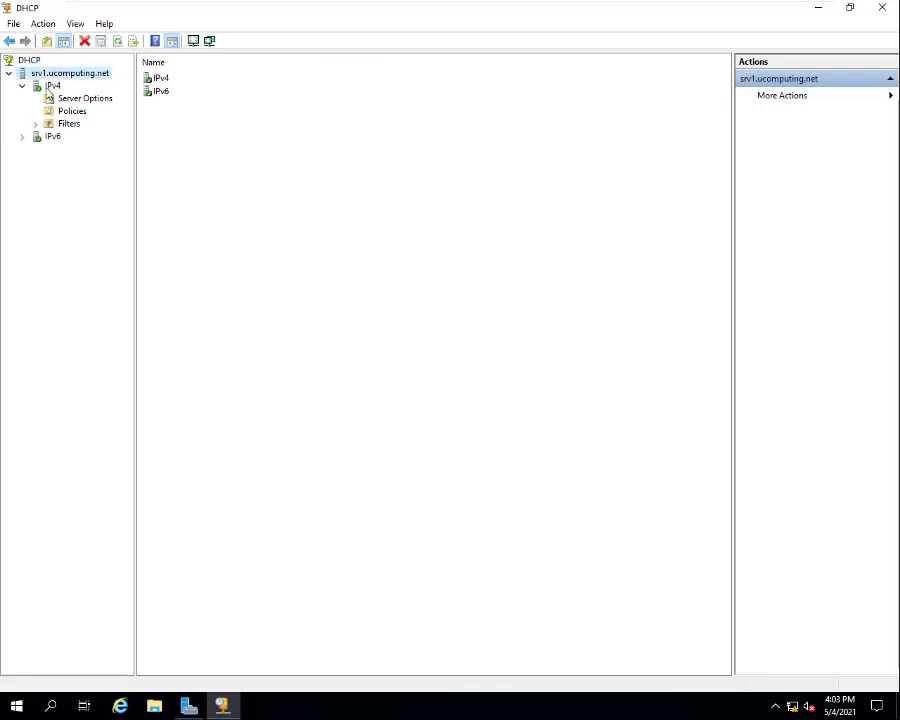
pyautogui.click(40, 88)
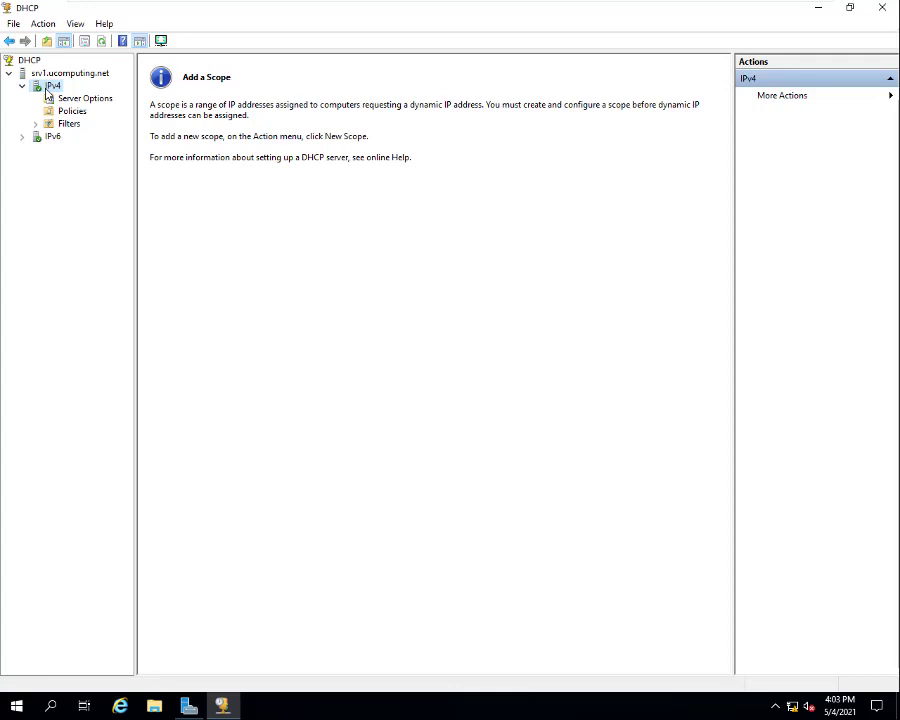
# - Start a new IPv4 scope and name it wdsac, leaving the description empty
pyautogui.rightClick(50, 88)
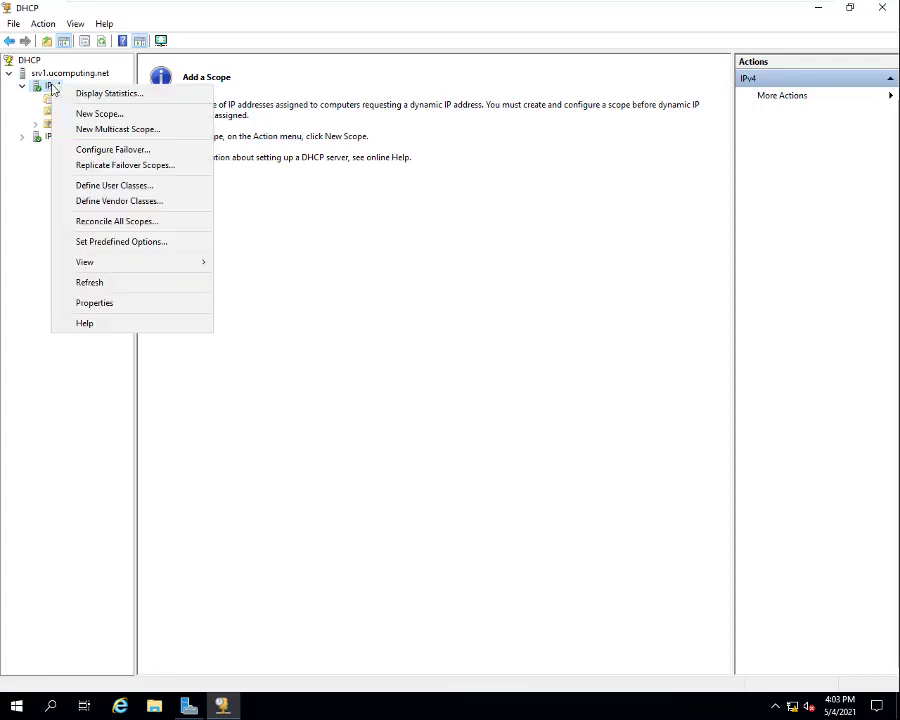
pyautogui.click(106, 114)
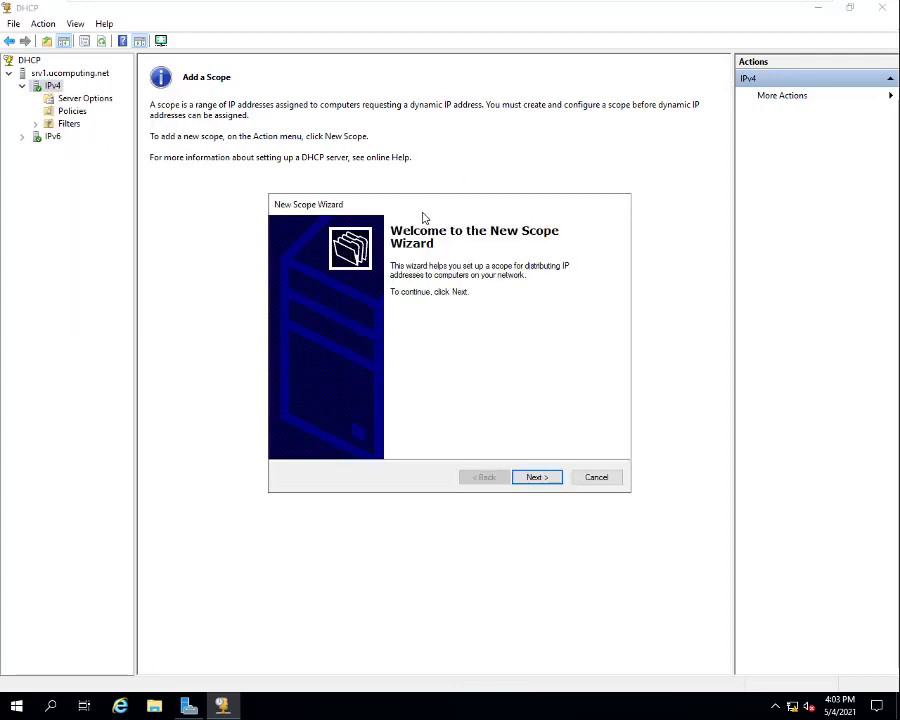
pyautogui.moveTo(422, 212); pyautogui.dragTo(415, 145)
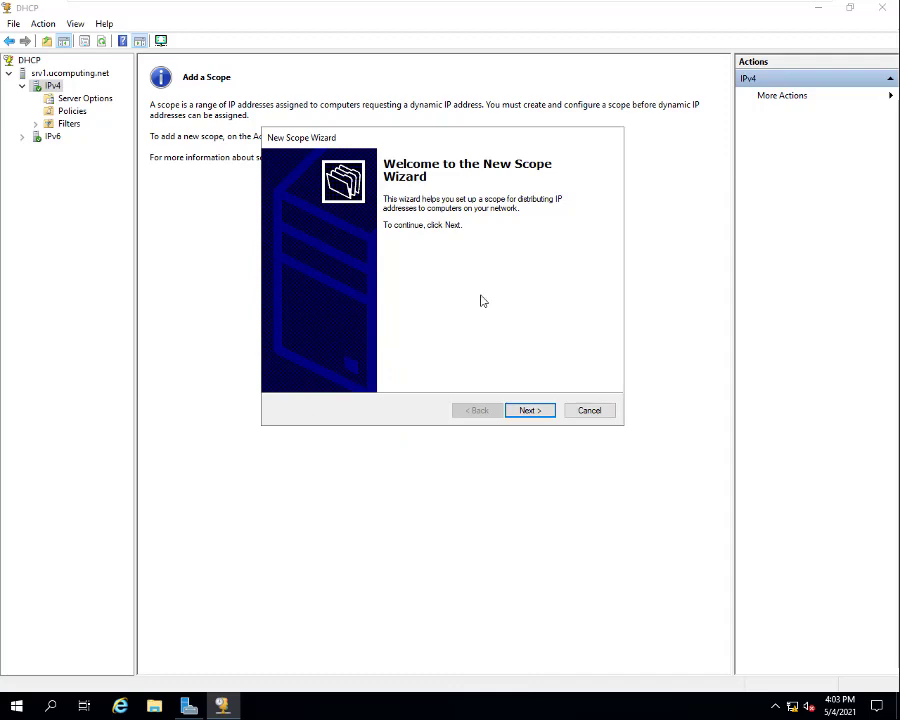
pyautogui.click(539, 414)
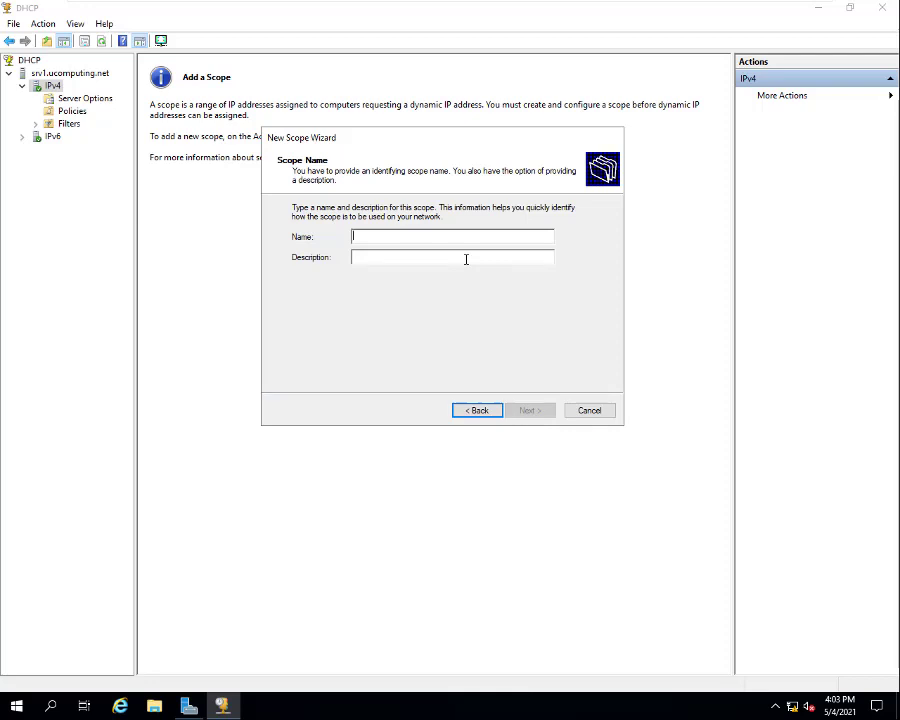
pyautogui.write('wds')
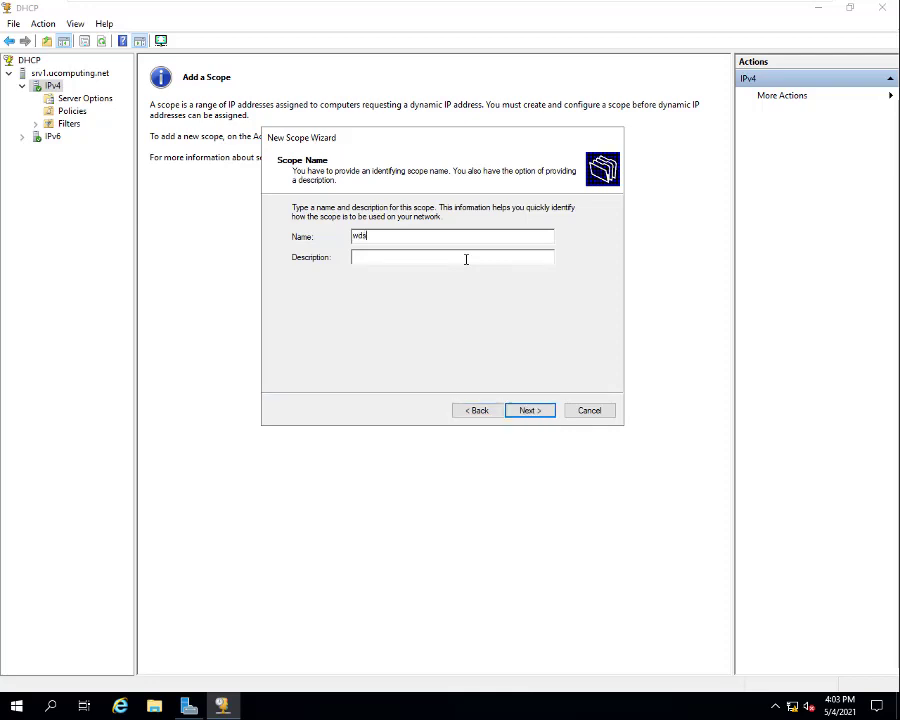
pyautogui.write('ac')
pyautogui.click(528, 411)
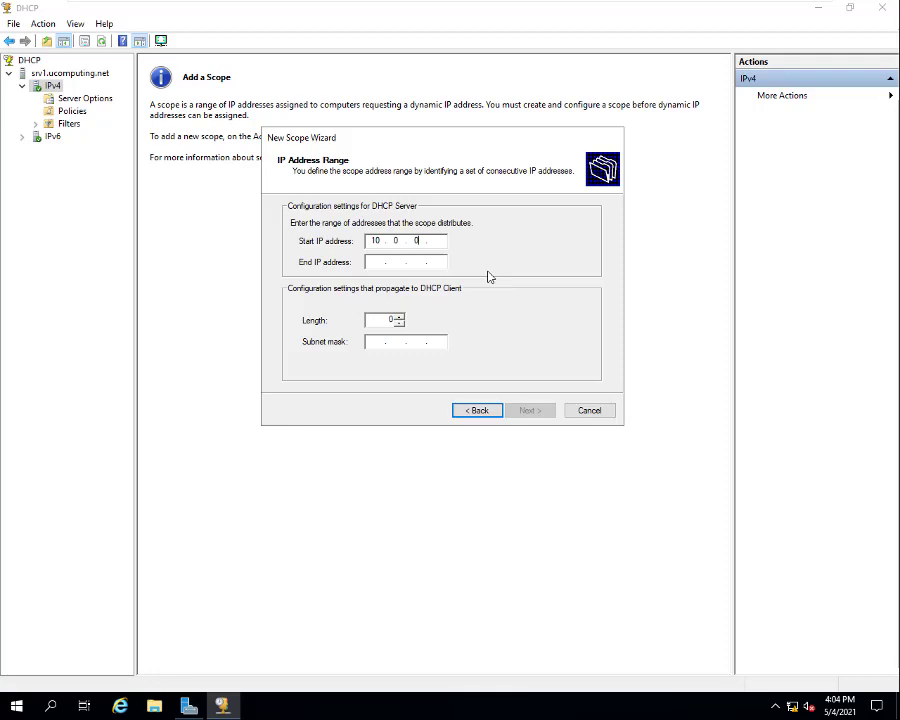
# - Set the scope's address range to 10.0.0.1 through 10.0.0.20, and return to the range settings from the exclusions page
pyautogui.press('Tab')
pyautogui.write('10')
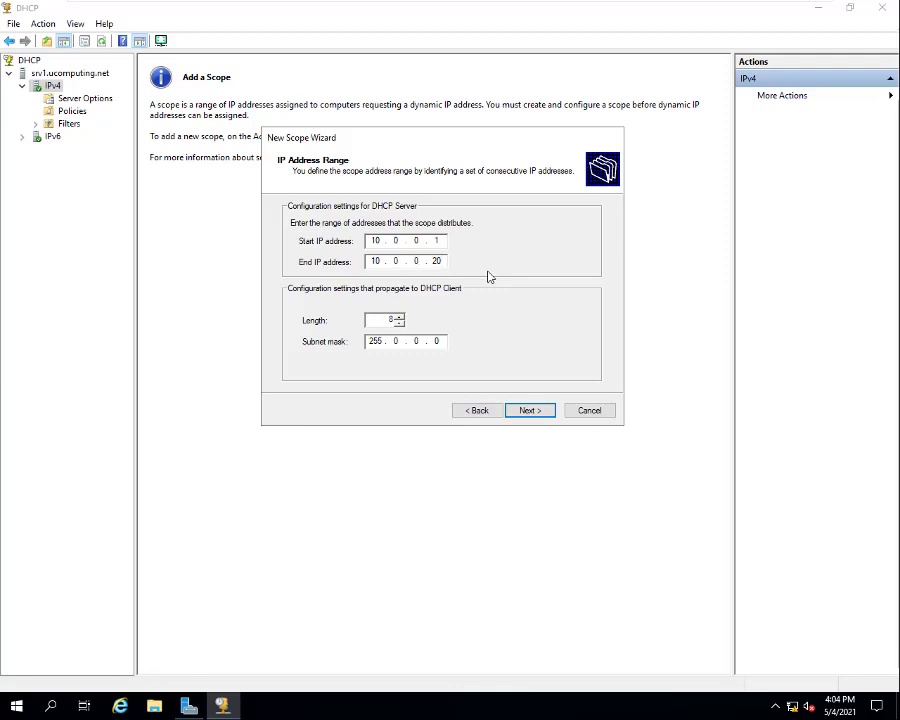
pyautogui.click(540, 411)
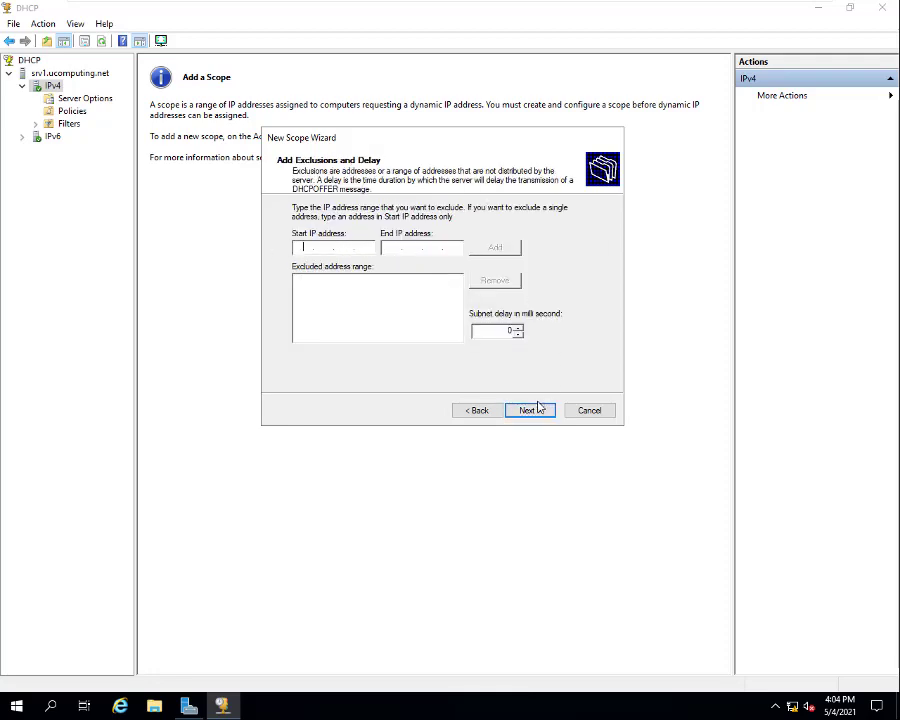
pyautogui.click(467, 411)
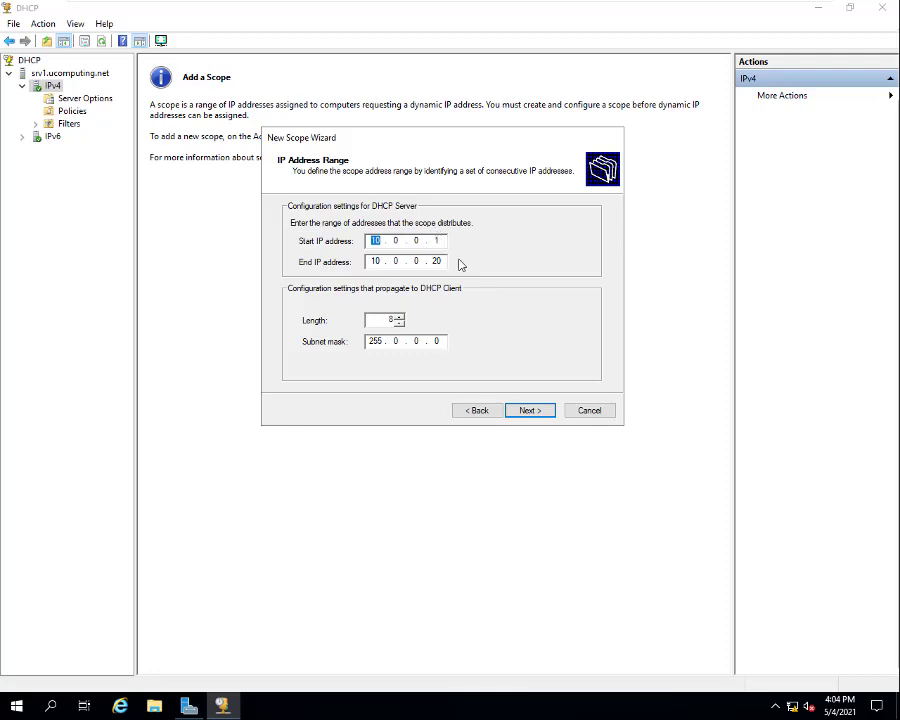
# - Exclude the single address 10.0.0.1 from the scope's distribution range and continue to the lease duration settings
pyautogui.click(550, 410)
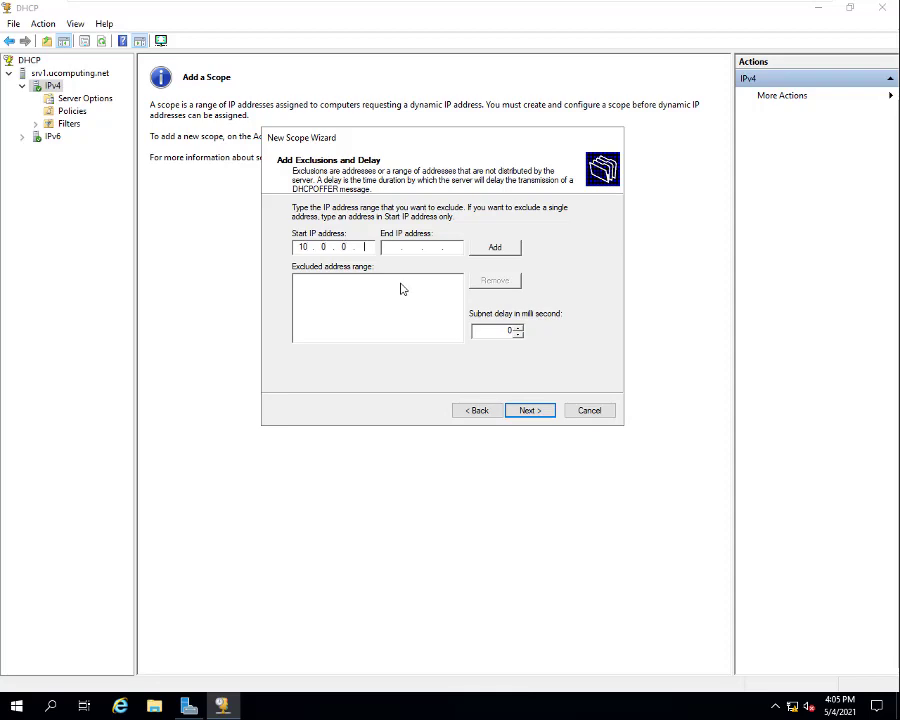
pyautogui.click(497, 248)
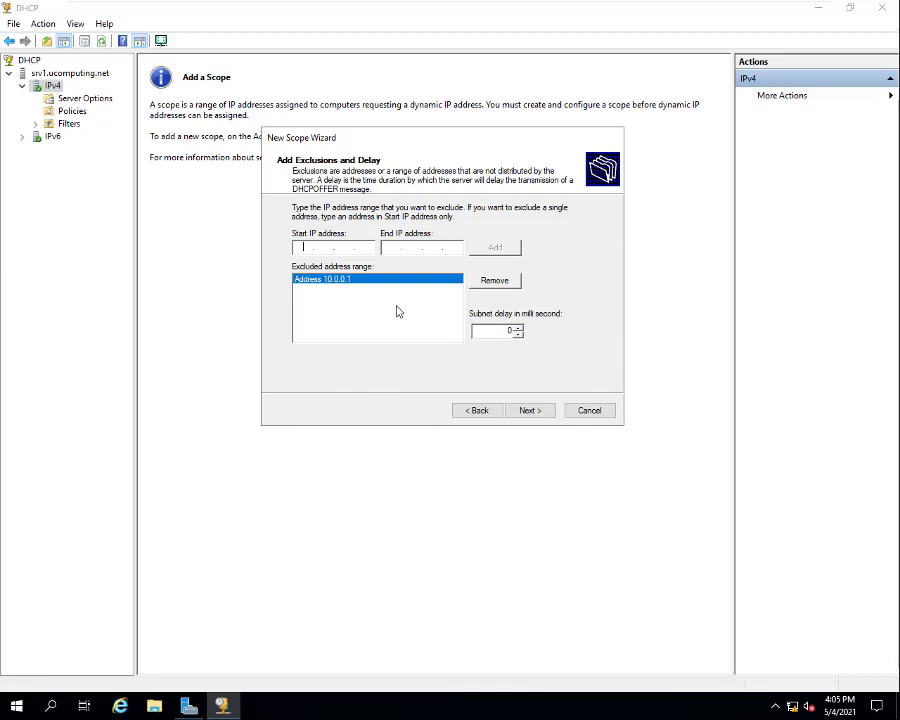
pyautogui.click(522, 412)
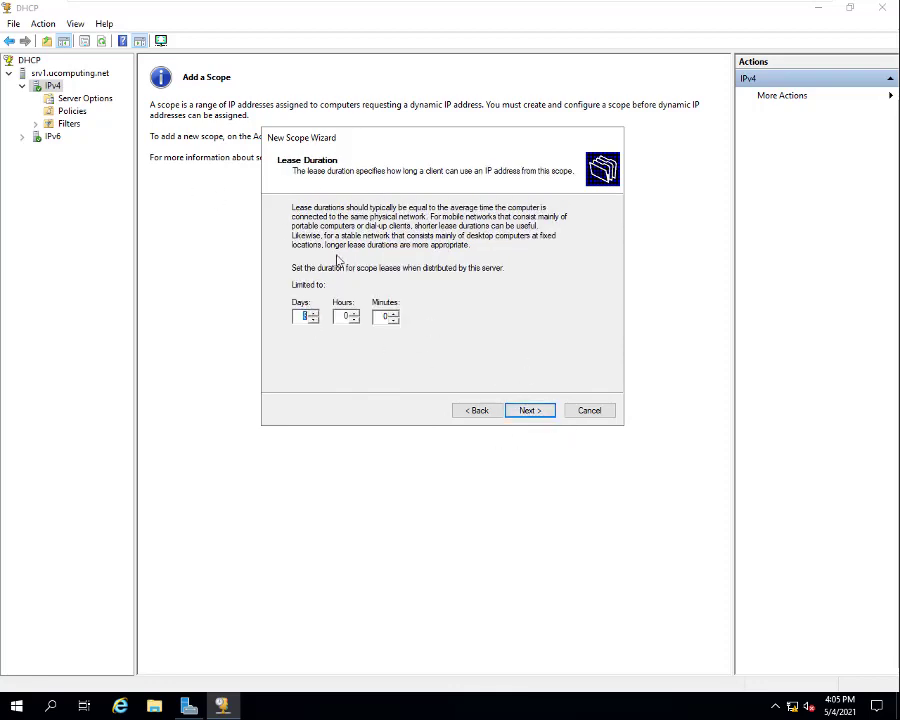
# - Complete the scope with the default lease, no router or WINS server, parent domain ucomputing.net and DNS server 10.0.0.1, and activate it
pyautogui.click(530, 411)
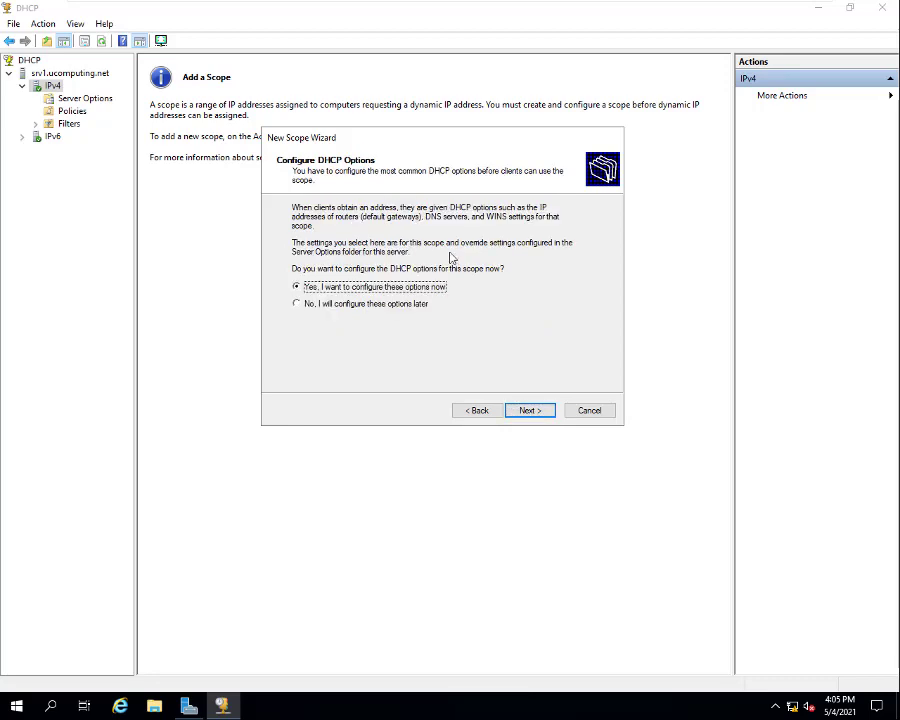
pyautogui.click(529, 414)
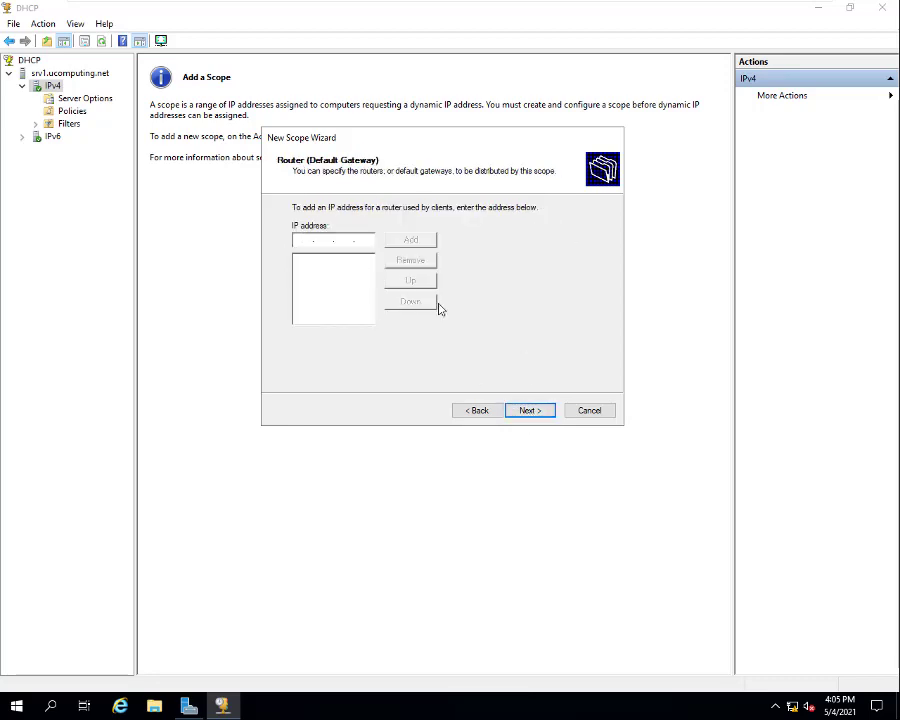
pyautogui.click(526, 410)
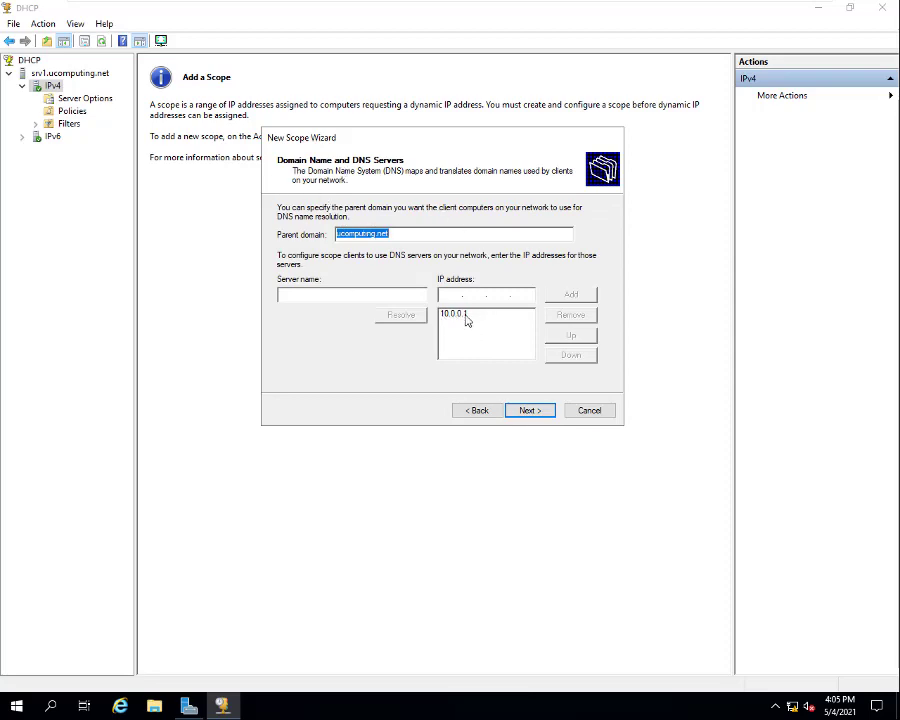
pyautogui.click(530, 411)
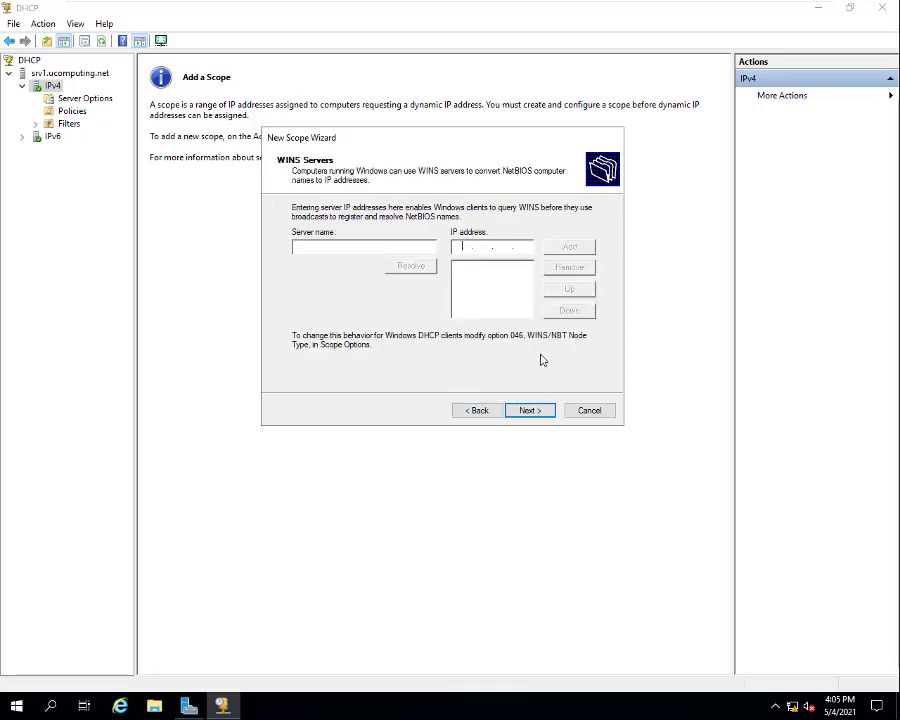
pyautogui.click(535, 412)
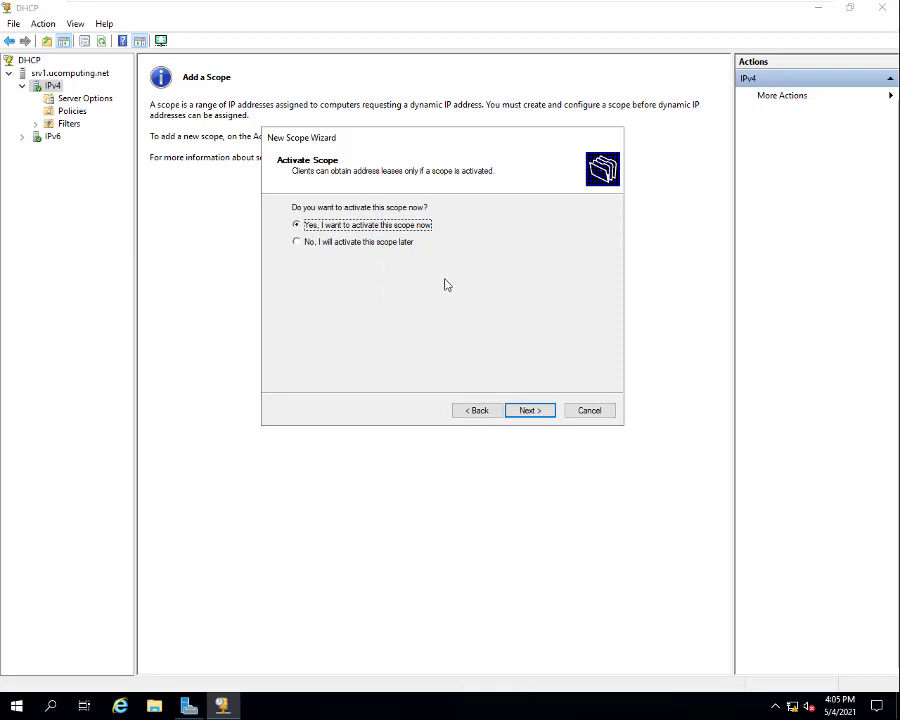
pyautogui.click(528, 413)
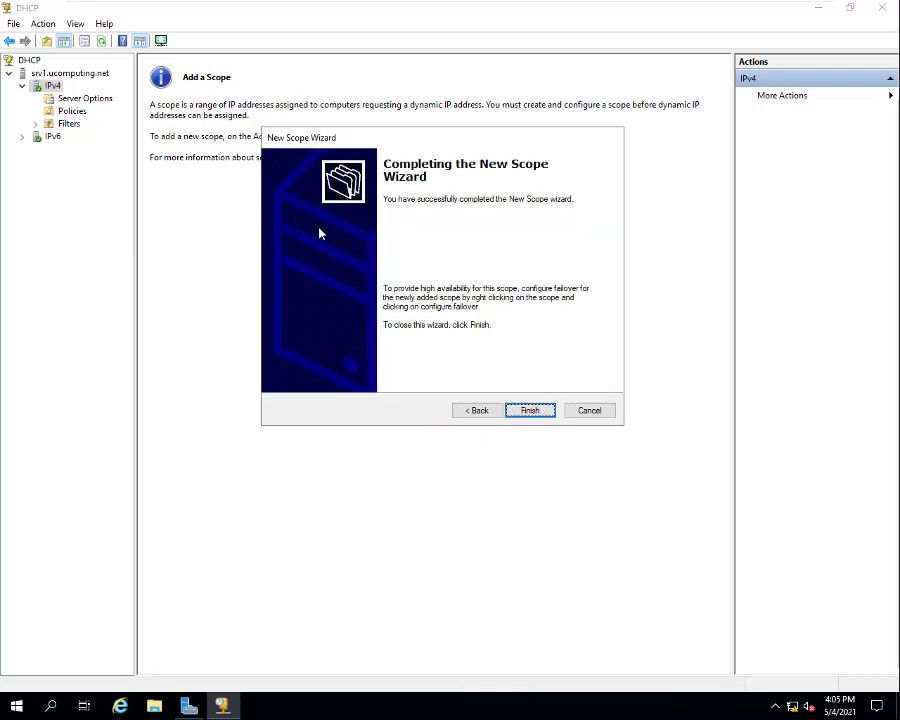
pyautogui.click(530, 410)
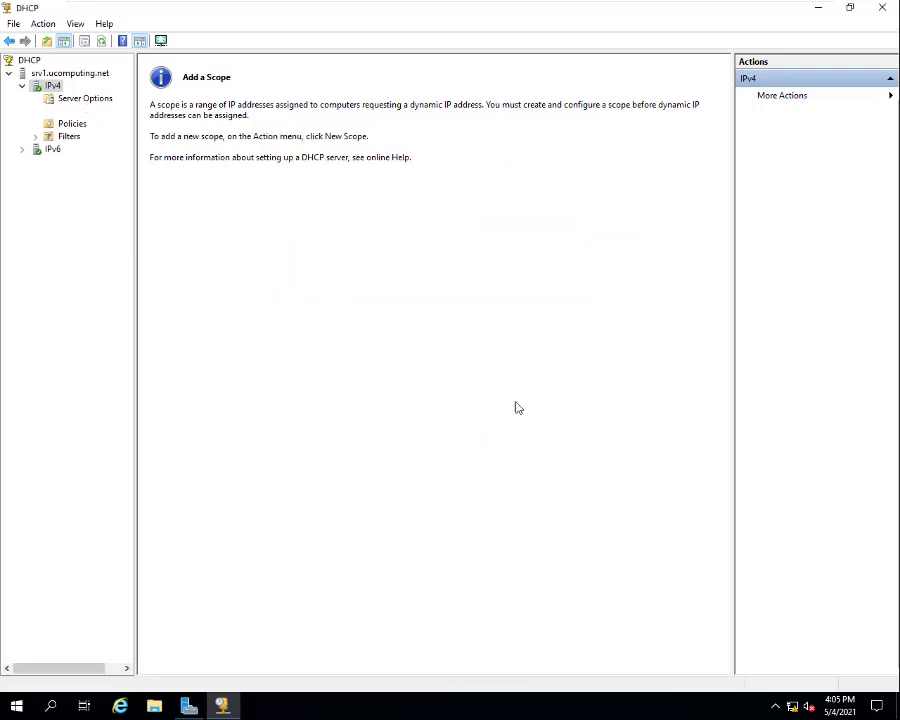
# - Refresh the IPv4 node, expand the new 10.0.0.0 scope and view its address pool and address leases
pyautogui.click(99, 42)
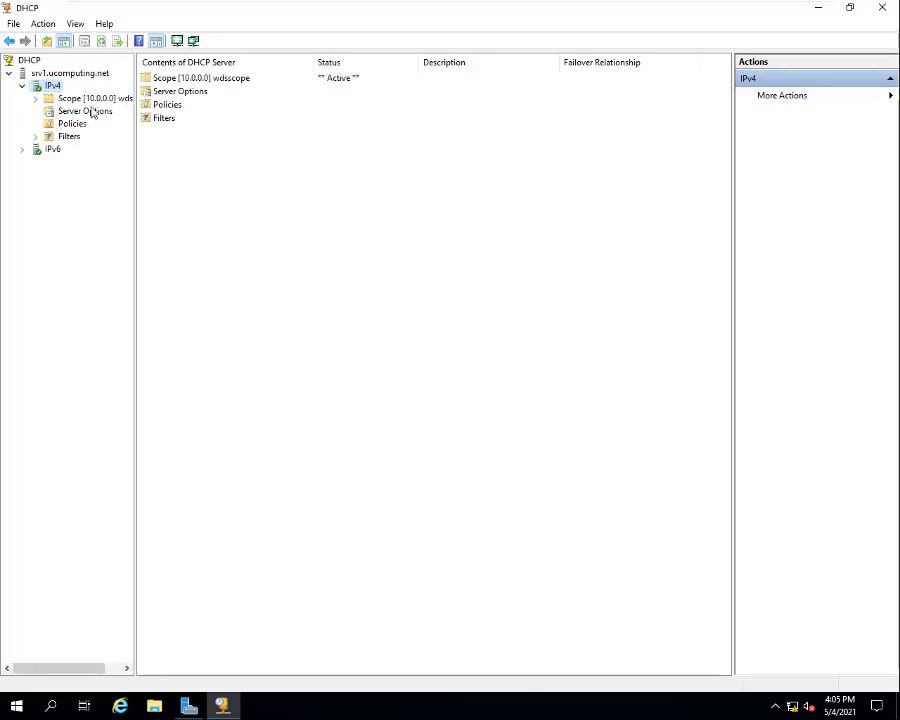
pyautogui.doubleClick(66, 98)
pyautogui.click(98, 113)
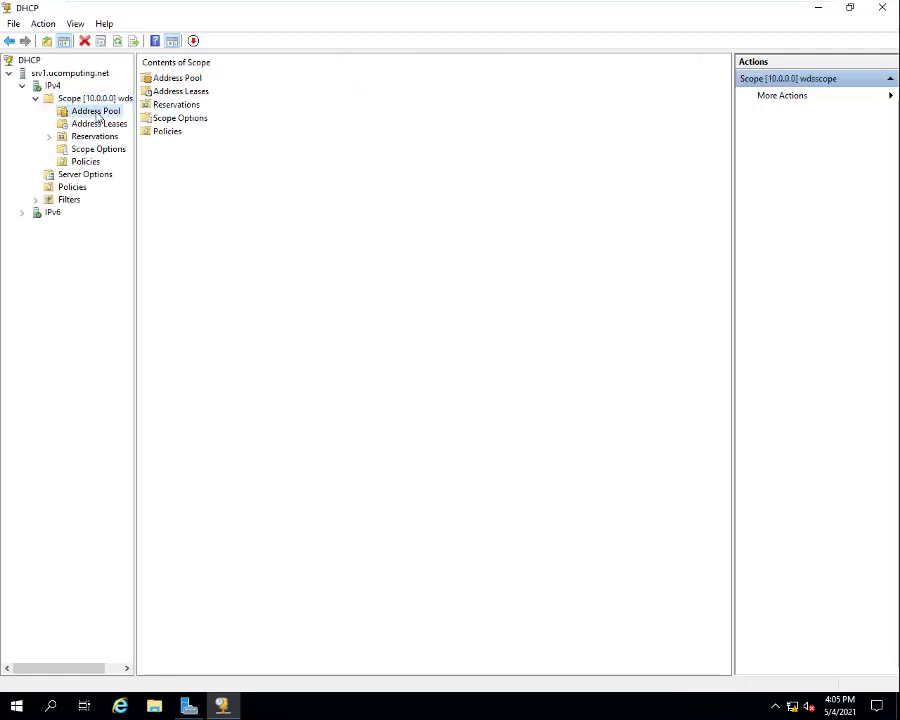
pyautogui.click(99, 124)
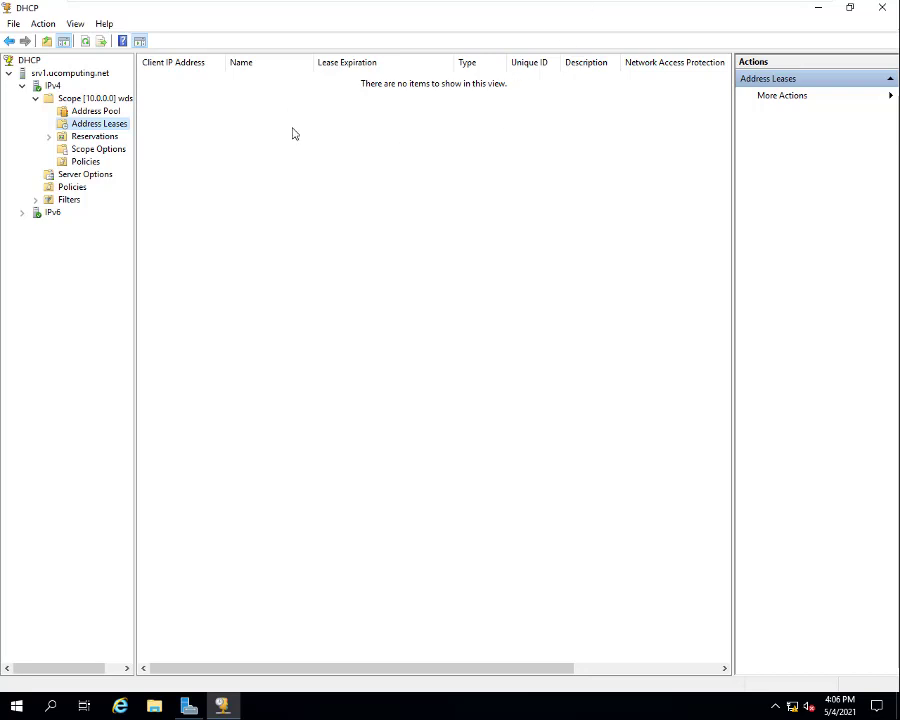
# - Take the server virtual machine out of full-screen view and open the Windows7[1] machine in VMware Workstation
pyautogui.moveTo(607, 5)
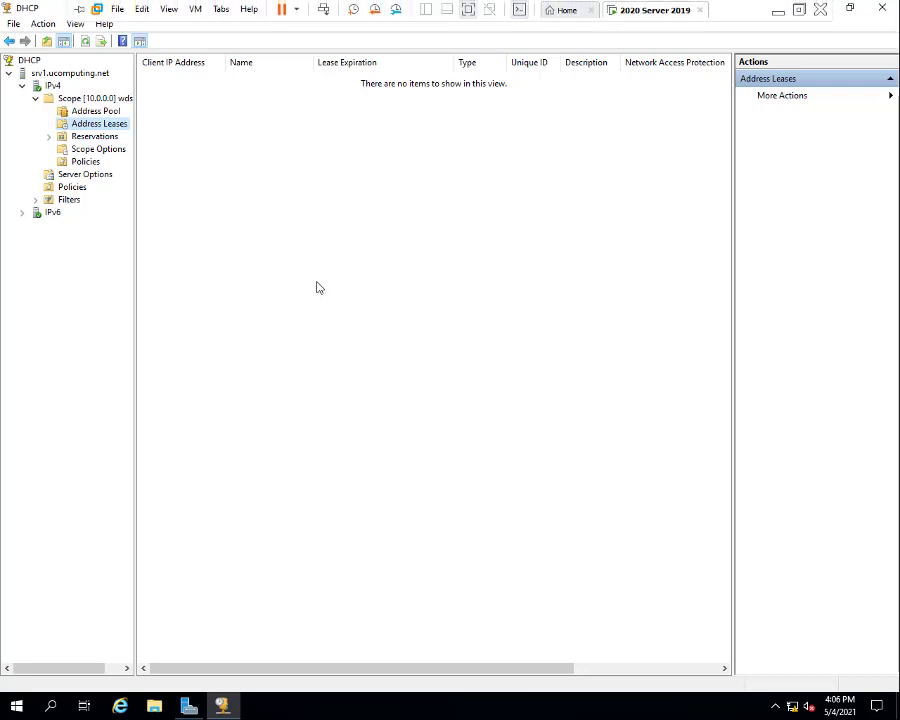
pyautogui.click(798, 9)
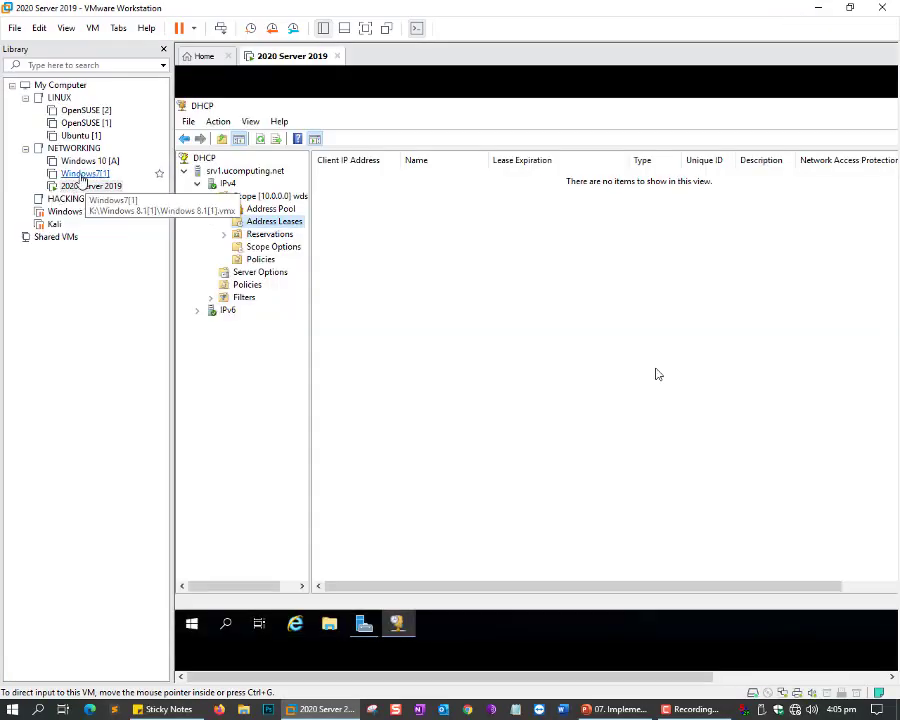
pyautogui.click(84, 174)
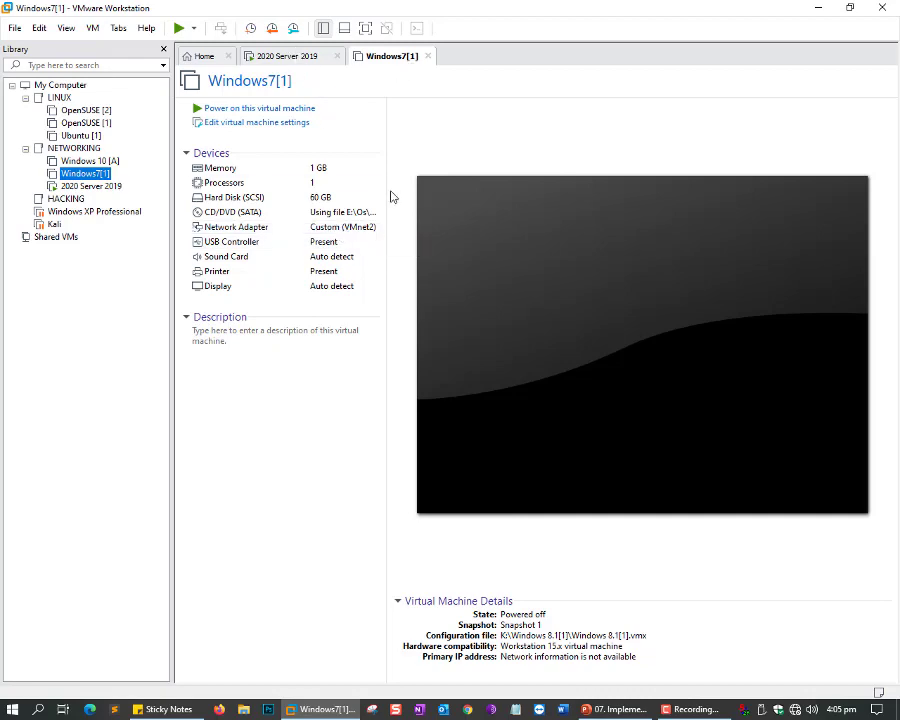
# - Check which virtual network the 2020 Server 2019 machine's network adapter uses, and close its settings
pyautogui.click(294, 56)
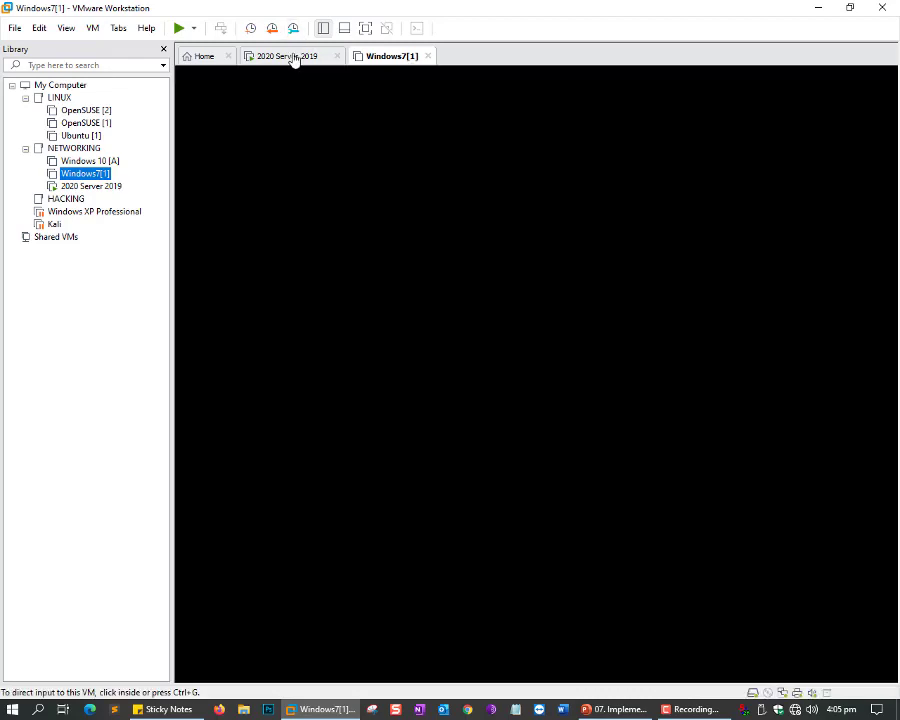
pyautogui.rightClick(295, 57)
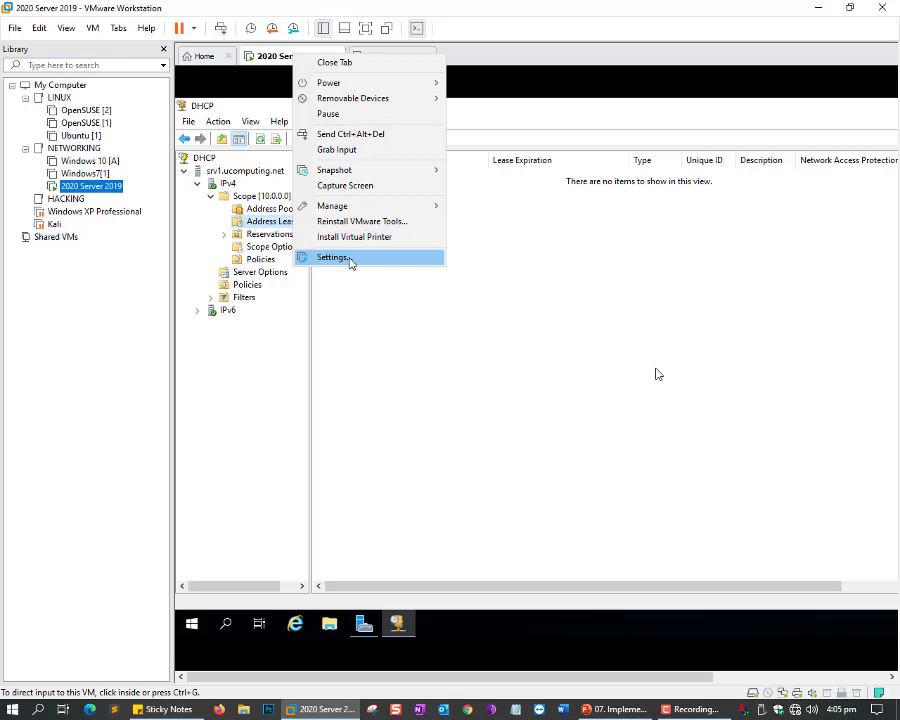
pyautogui.click(333, 257)
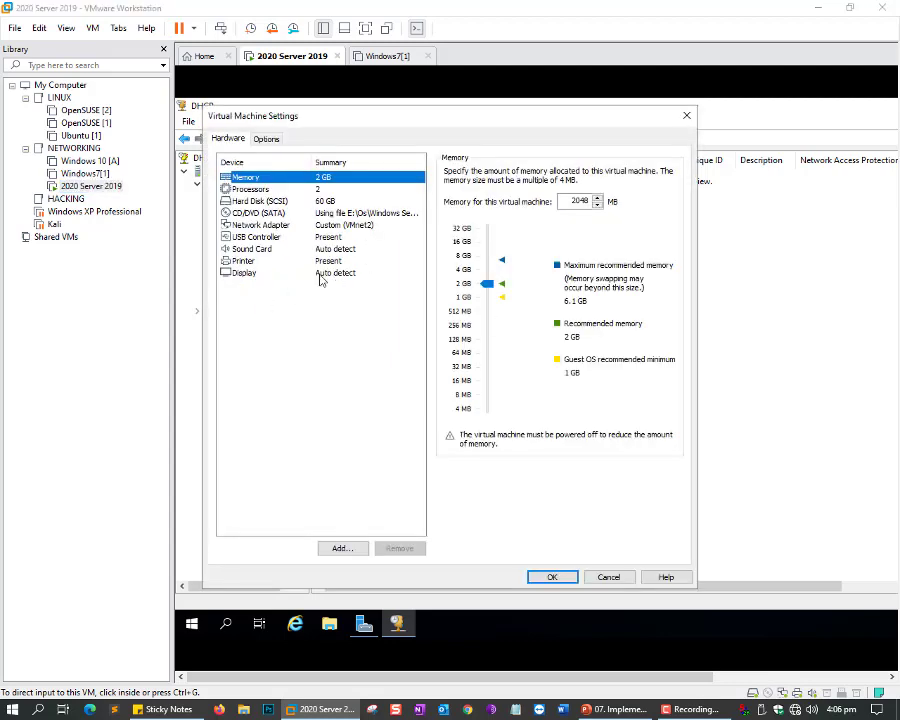
pyautogui.click(262, 225)
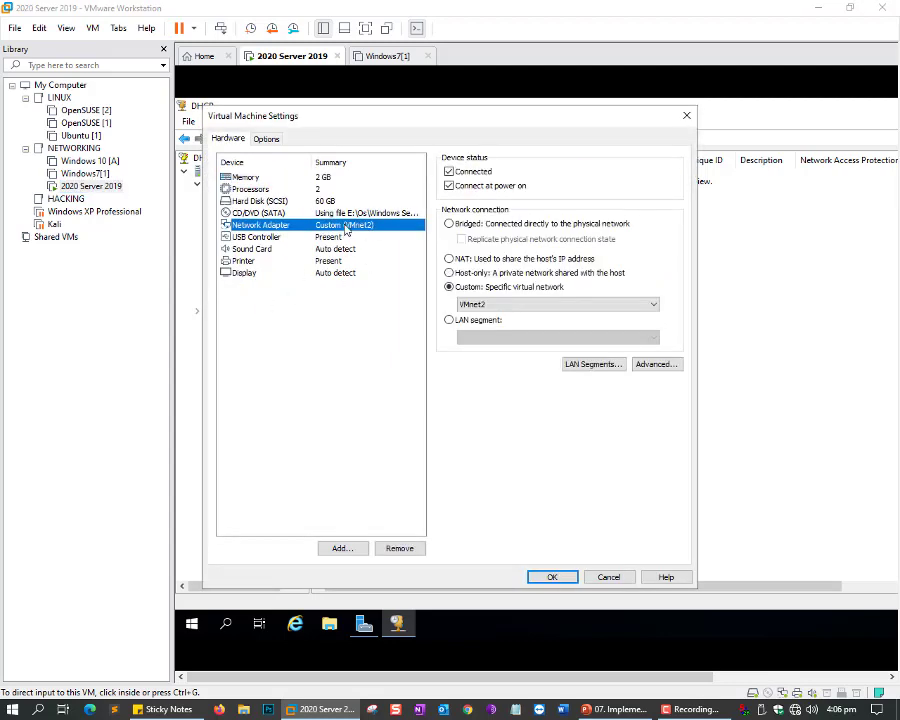
pyautogui.click(683, 117)
# - Check that the Windows7[1] machine's network adapter uses the custom network VMnet2, and close its settings
pyautogui.click(385, 56)
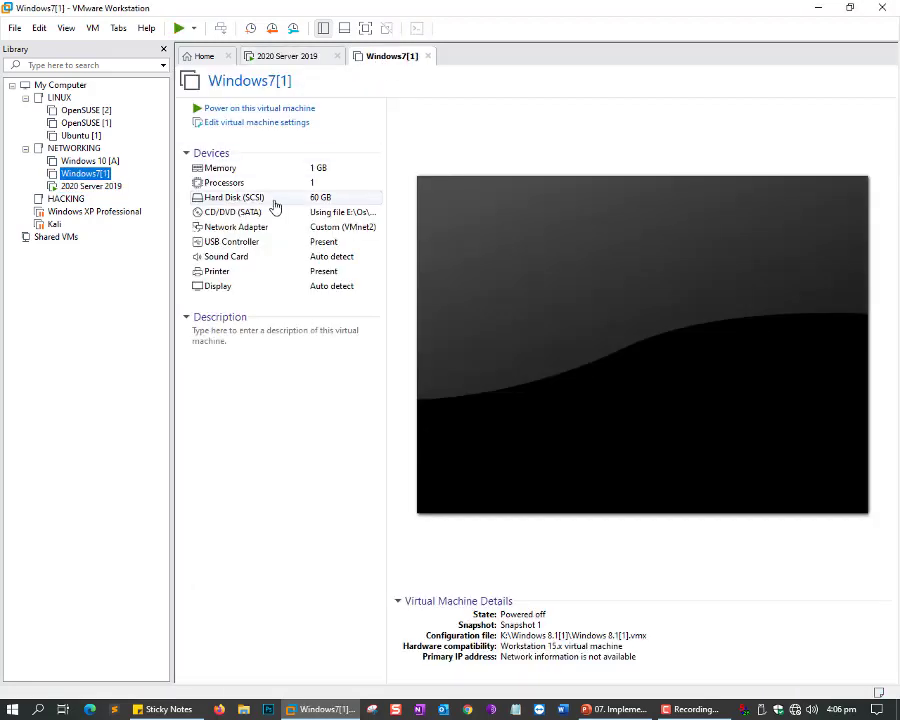
pyautogui.click(343, 230)
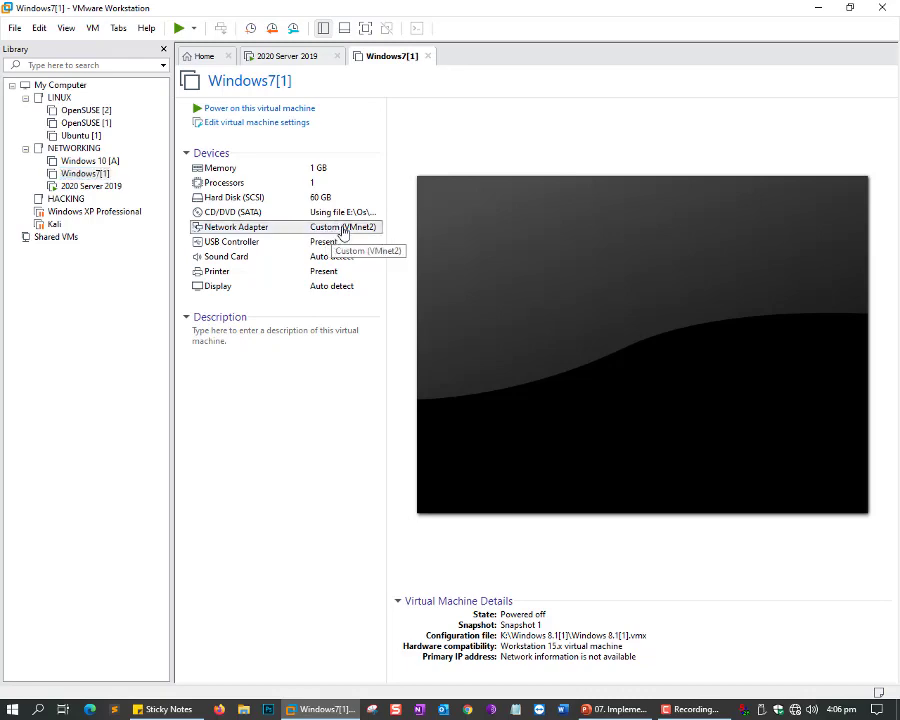
pyautogui.doubleClick(343, 230)
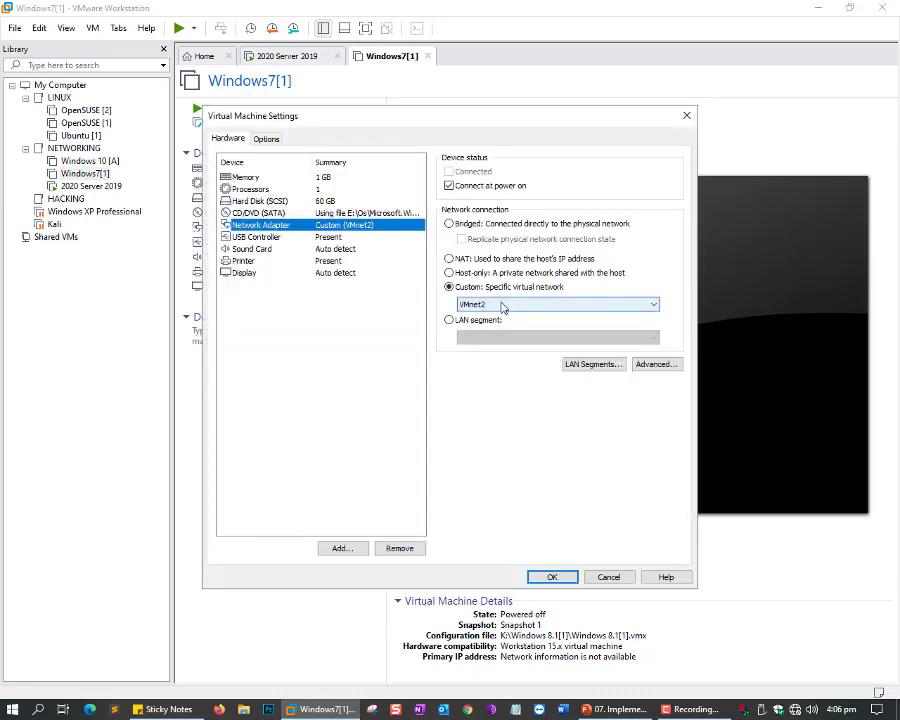
pyautogui.click(503, 305)
pyautogui.click(494, 336)
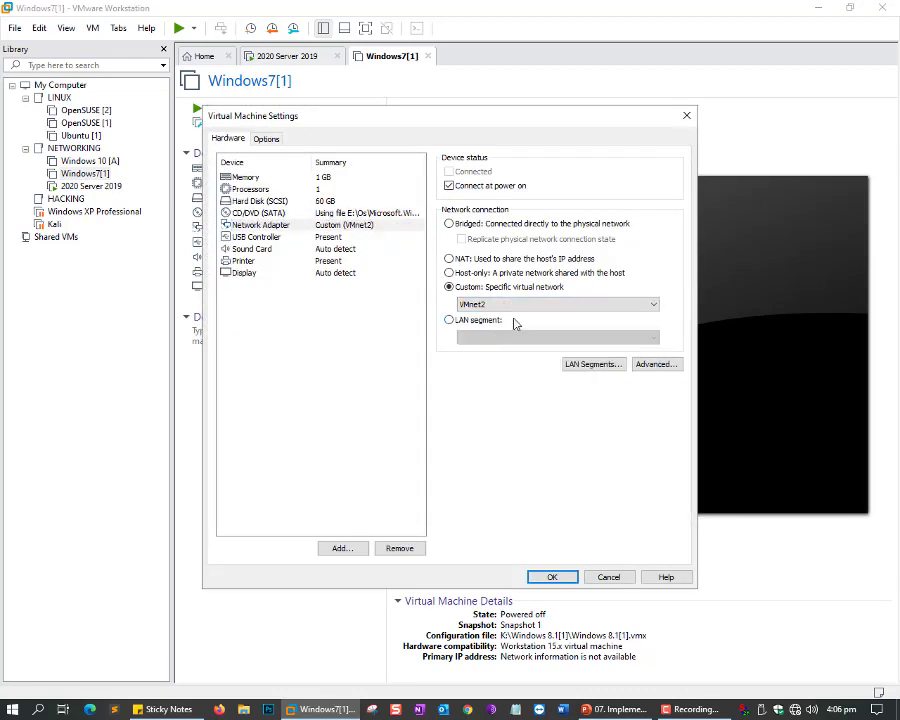
pyautogui.click(686, 115)
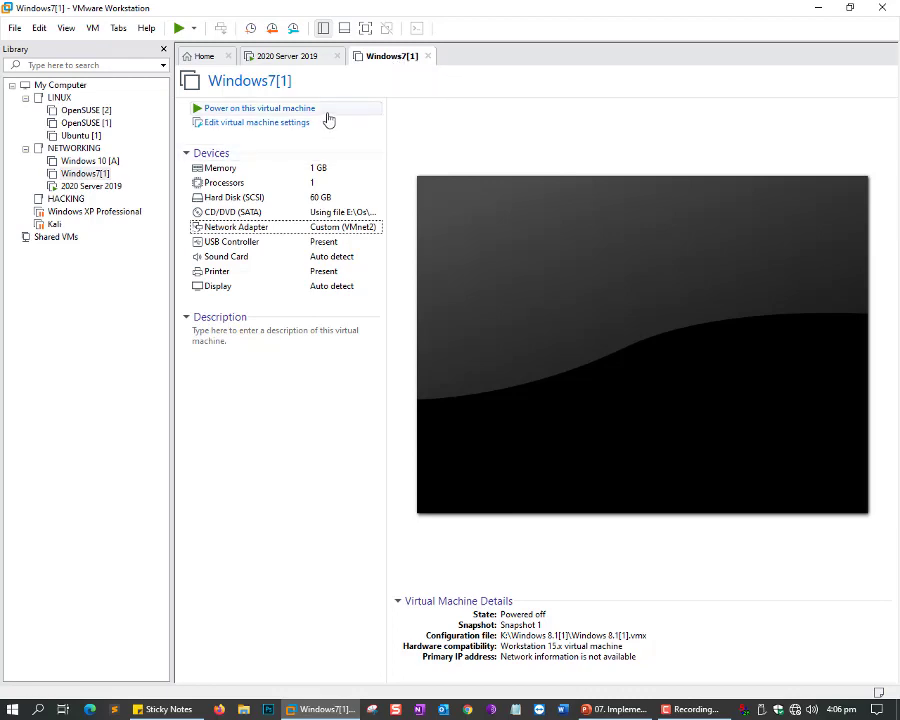
# - Power on the Windows7[1] virtual machine and sign in by entering the account password once it has booted
pyautogui.click(264, 110)
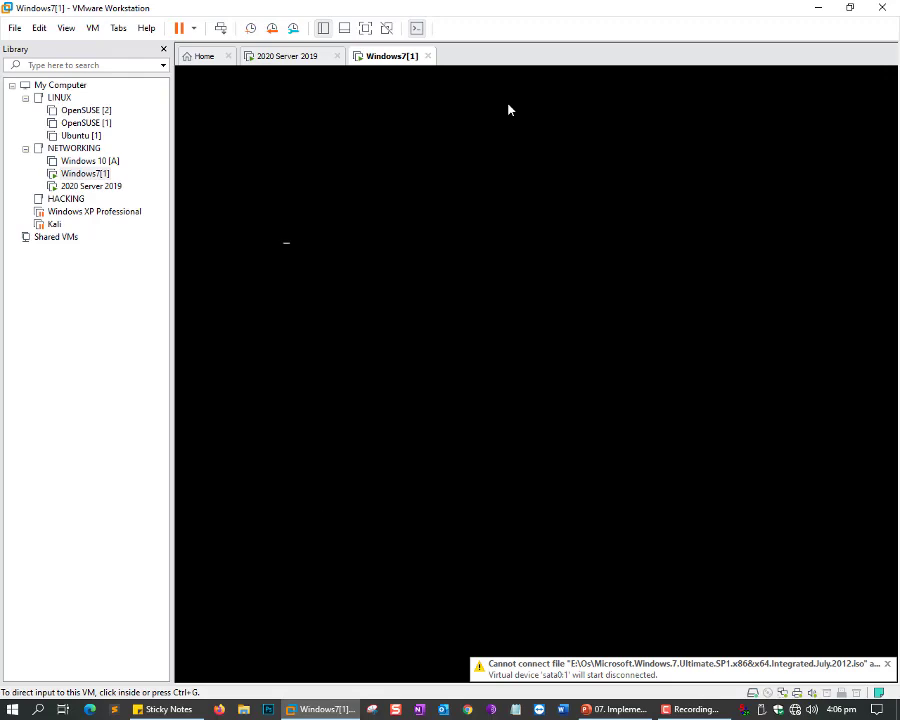
pyautogui.click(300, 56)
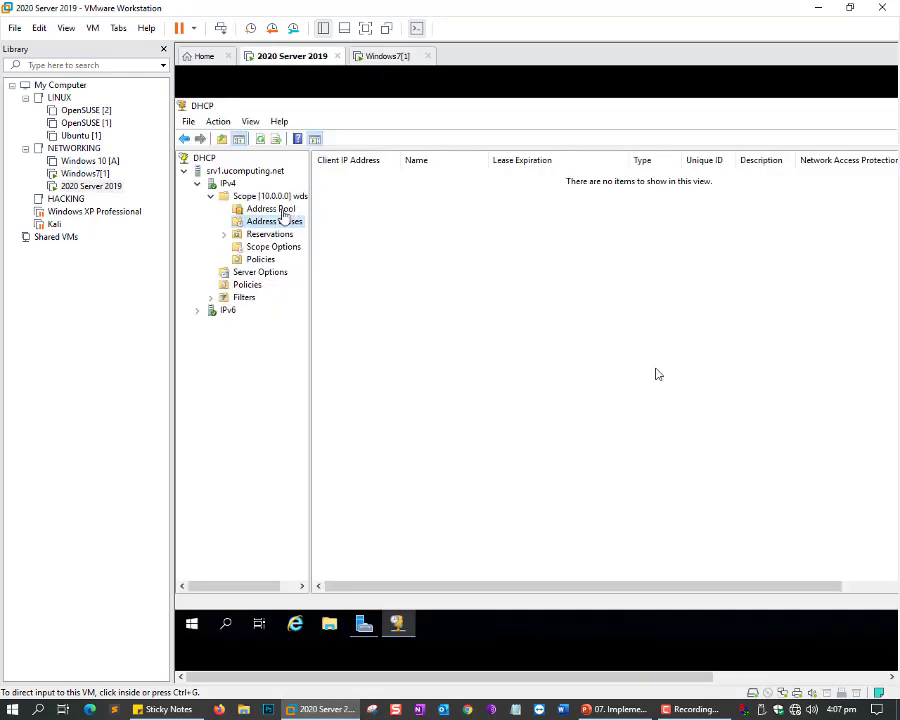
pyautogui.click(388, 57)
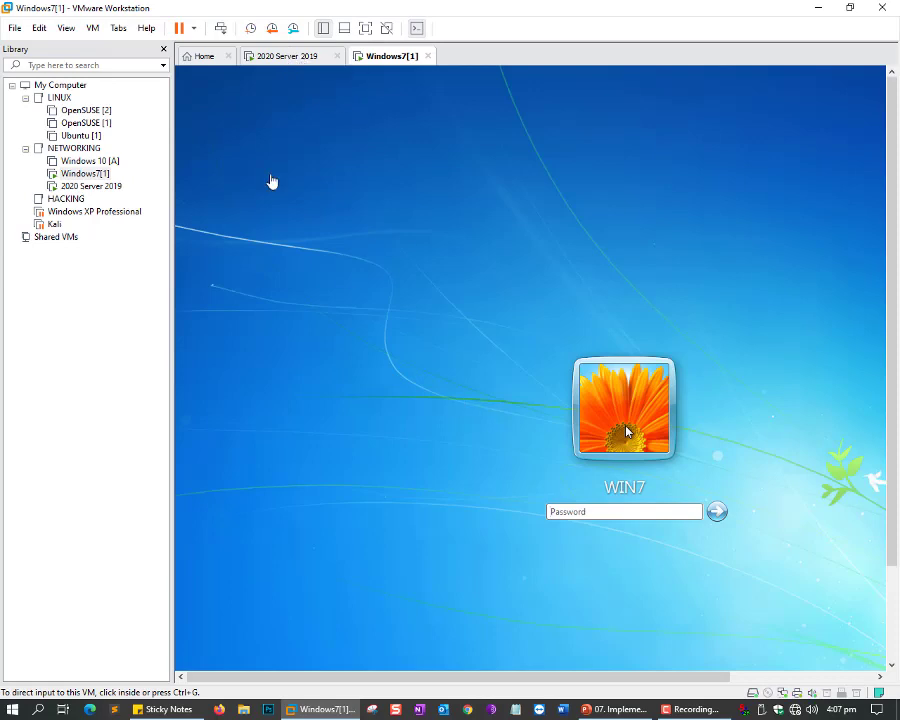
pyautogui.click(633, 512)
pyautogui.click(631, 511)
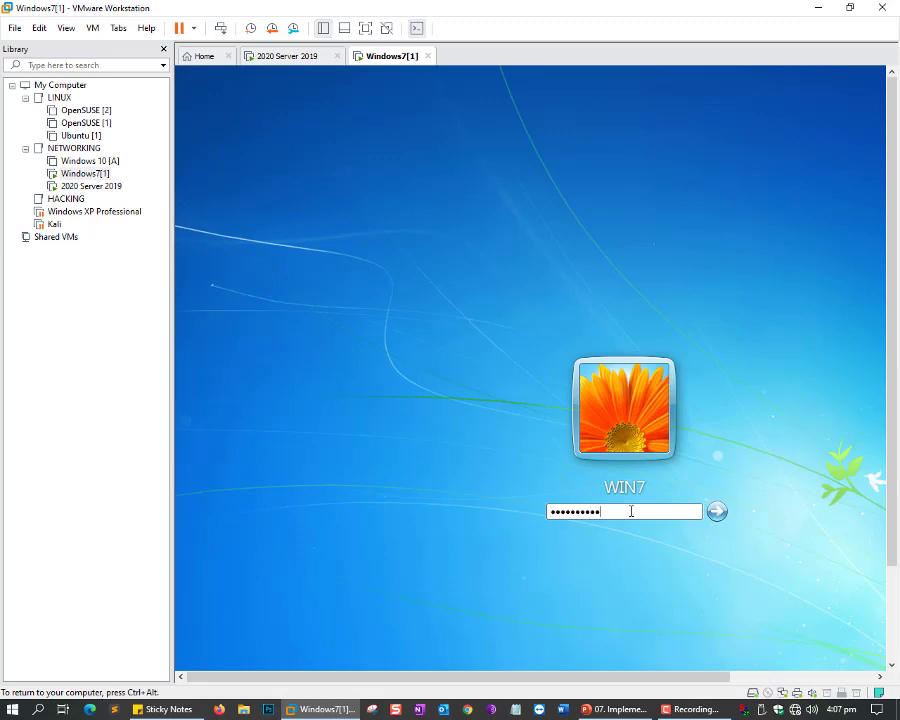
pyautogui.press('Return')
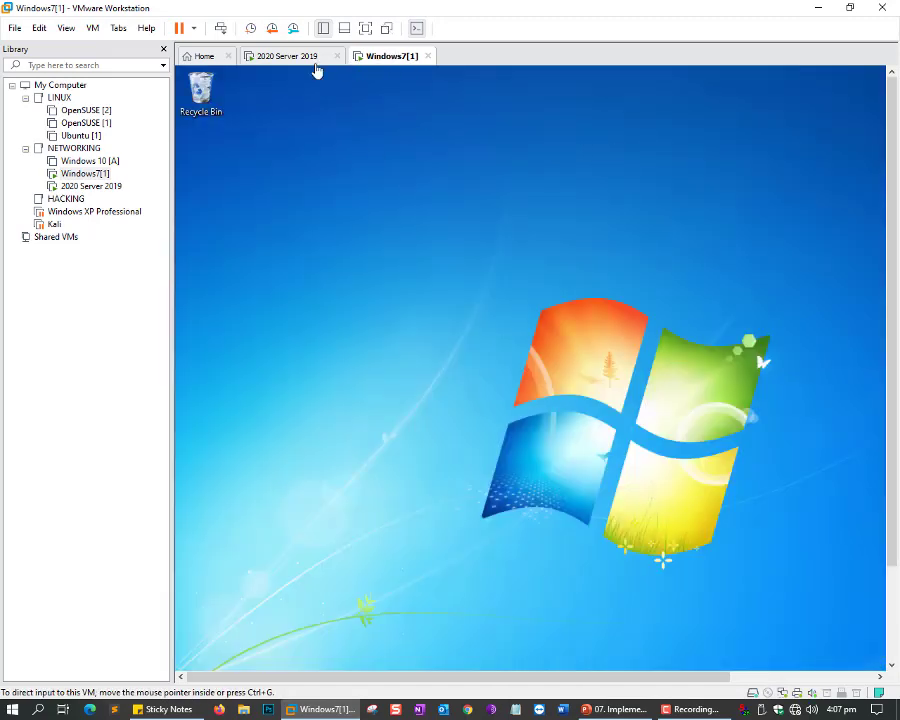
# - Refresh the address leases on 2020 Server 2019, widen the Name column and examine the Windows 7 client's lease
pyautogui.click(266, 56)
pyautogui.click(656, 374)
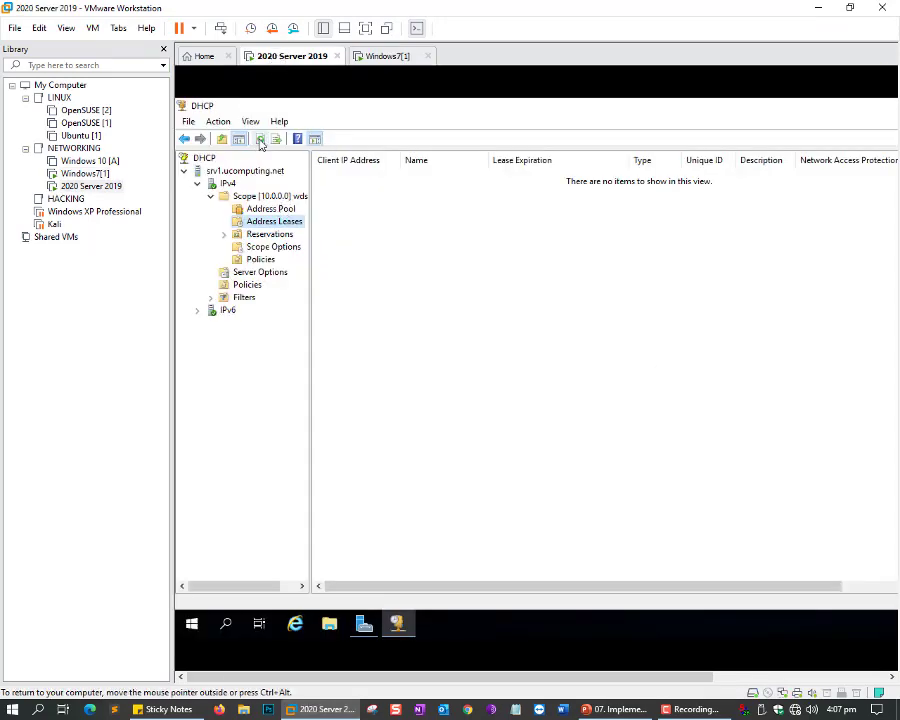
pyautogui.click(260, 139)
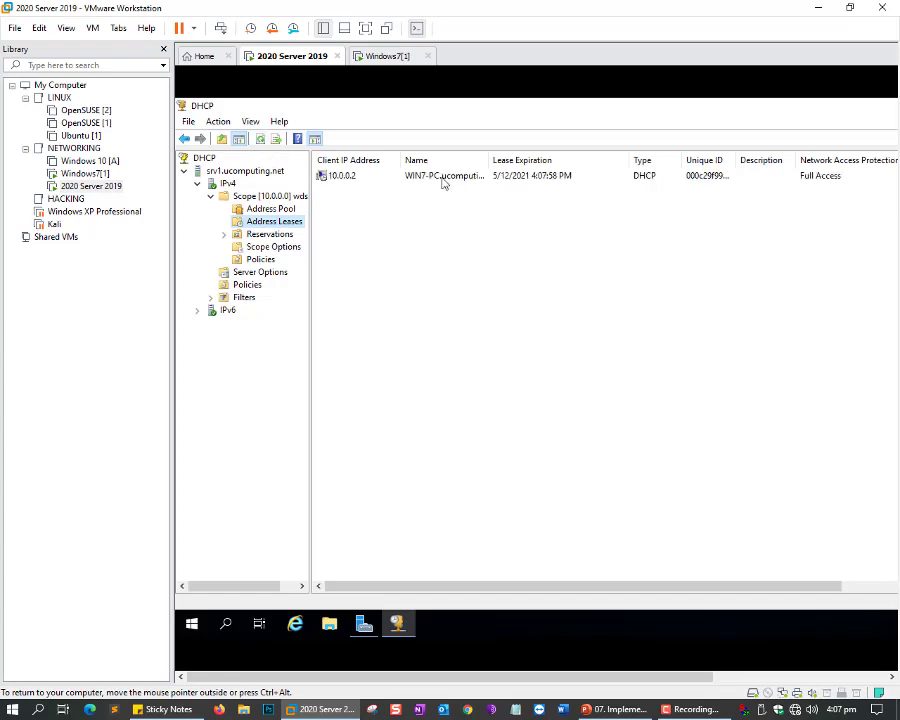
pyautogui.moveTo(489, 158); pyautogui.dragTo(552, 158)
pyautogui.click(346, 180)
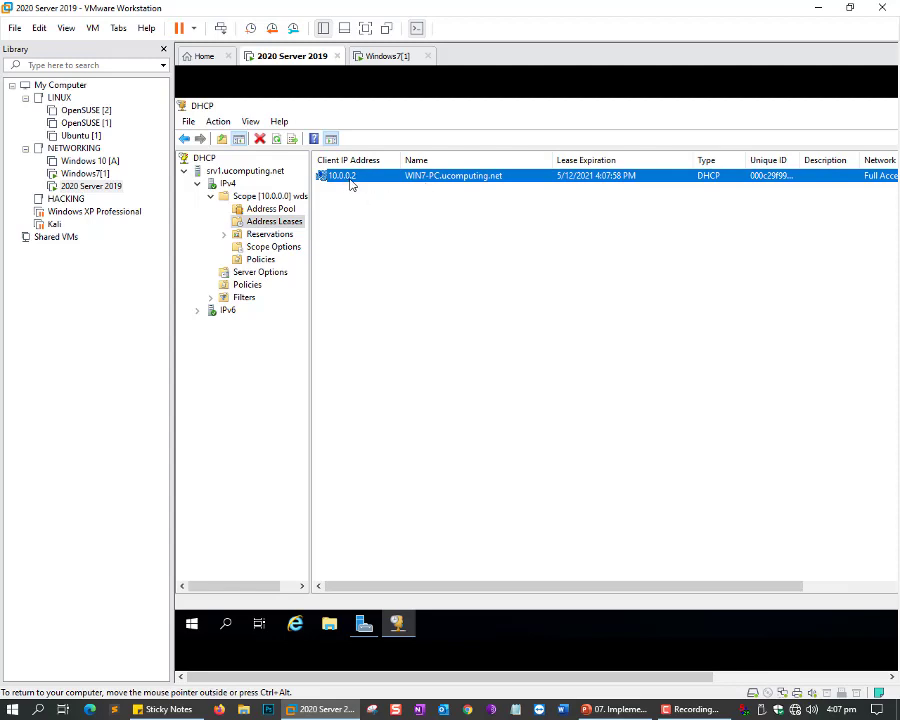
pyautogui.click(396, 57)
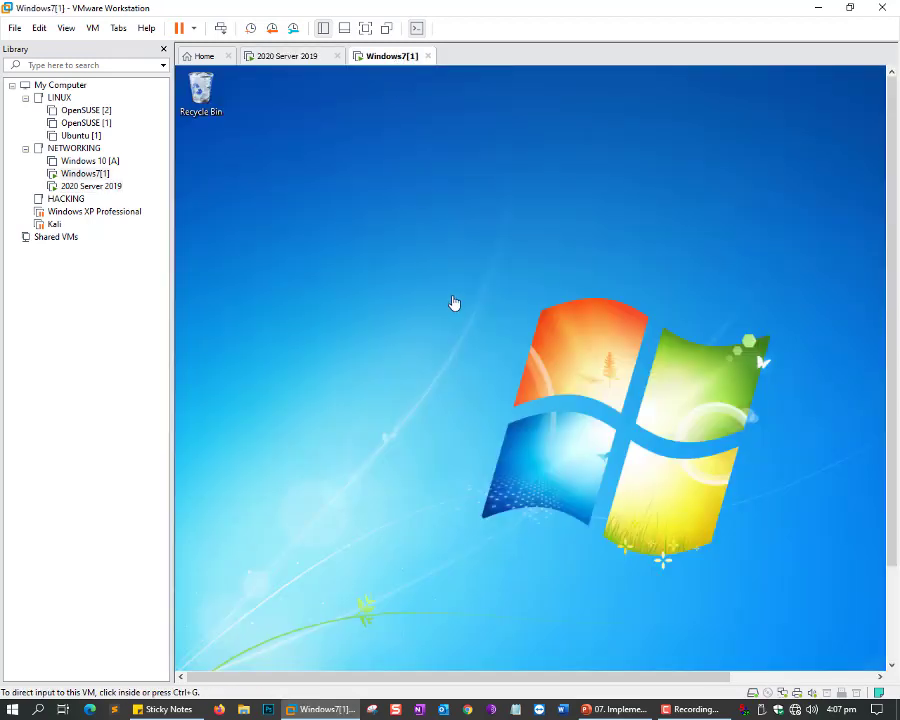
pyautogui.click(287, 57)
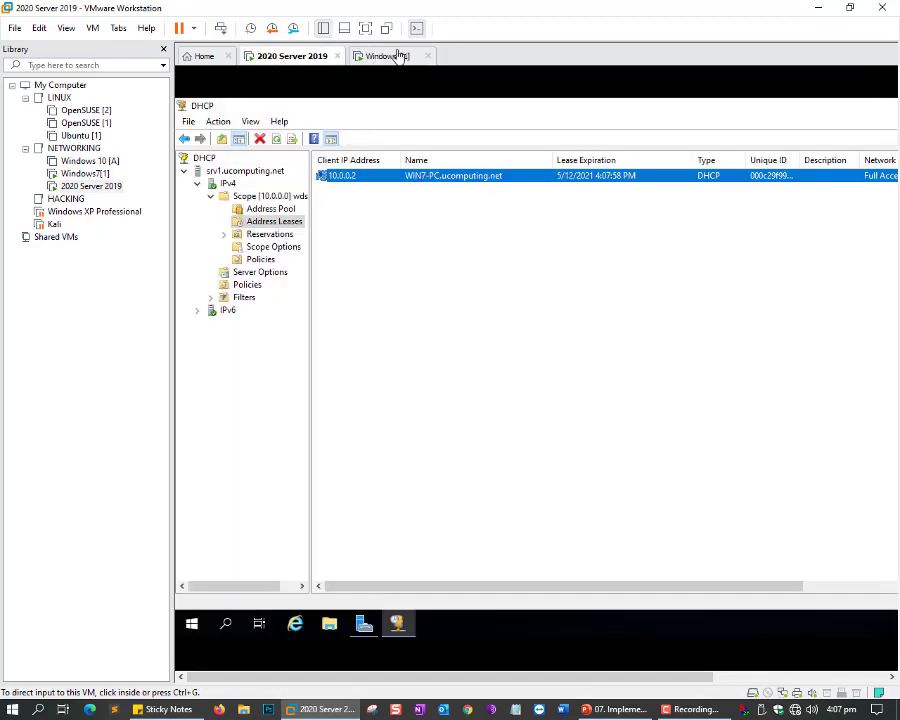
# - Suspend the Windows7[1] virtual machine and close its tab
pyautogui.click(393, 57)
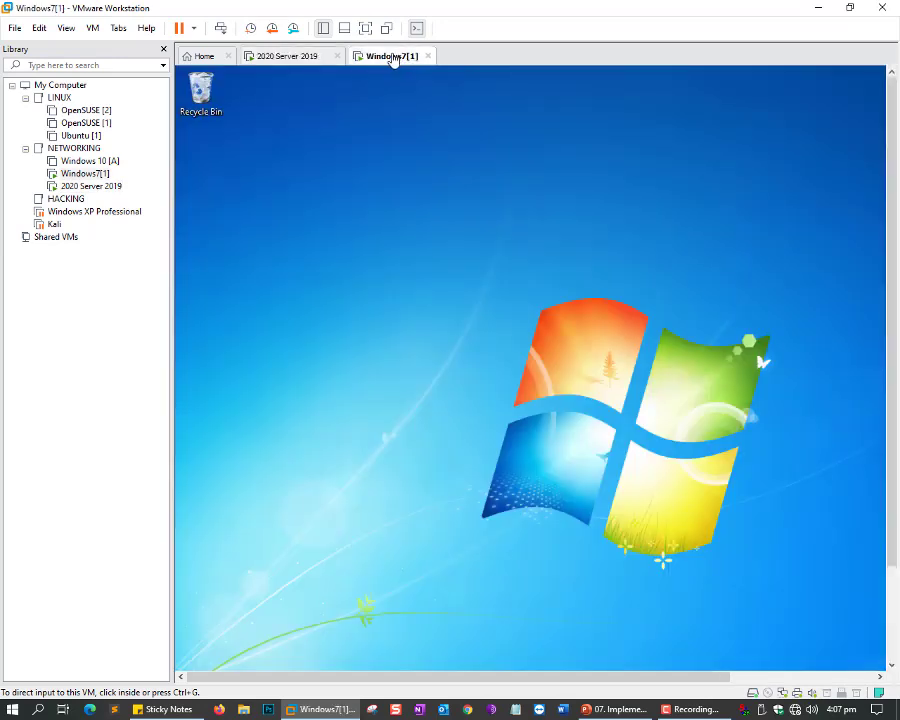
pyautogui.click(180, 29)
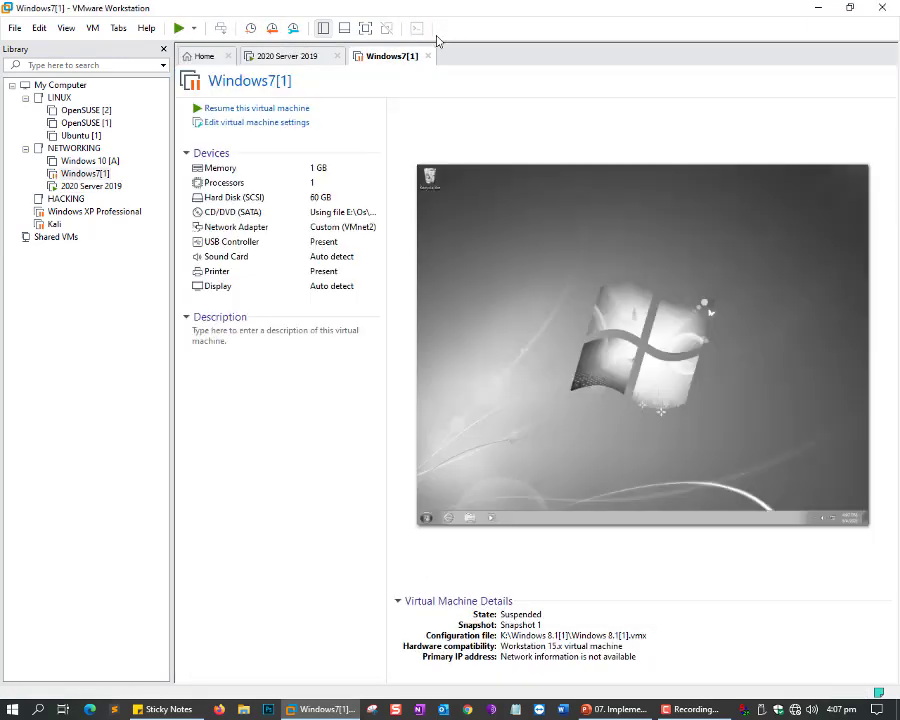
pyautogui.click(428, 56)
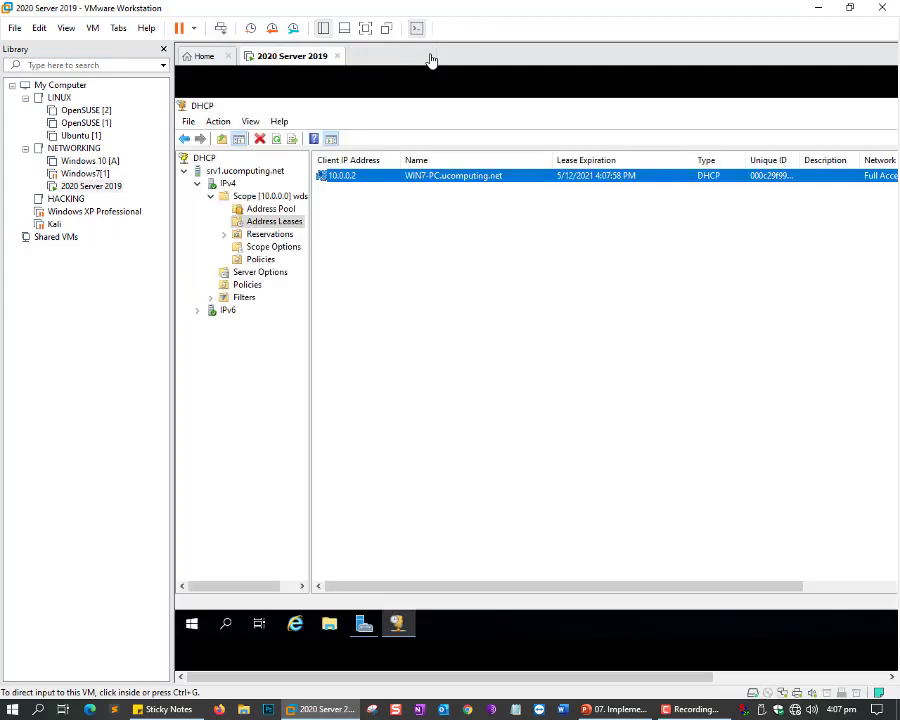
# - Show 2020 Server 2019 in full screen, widen the DHCP console tree to show the full scope name, and close the console
pyautogui.click(366, 30)
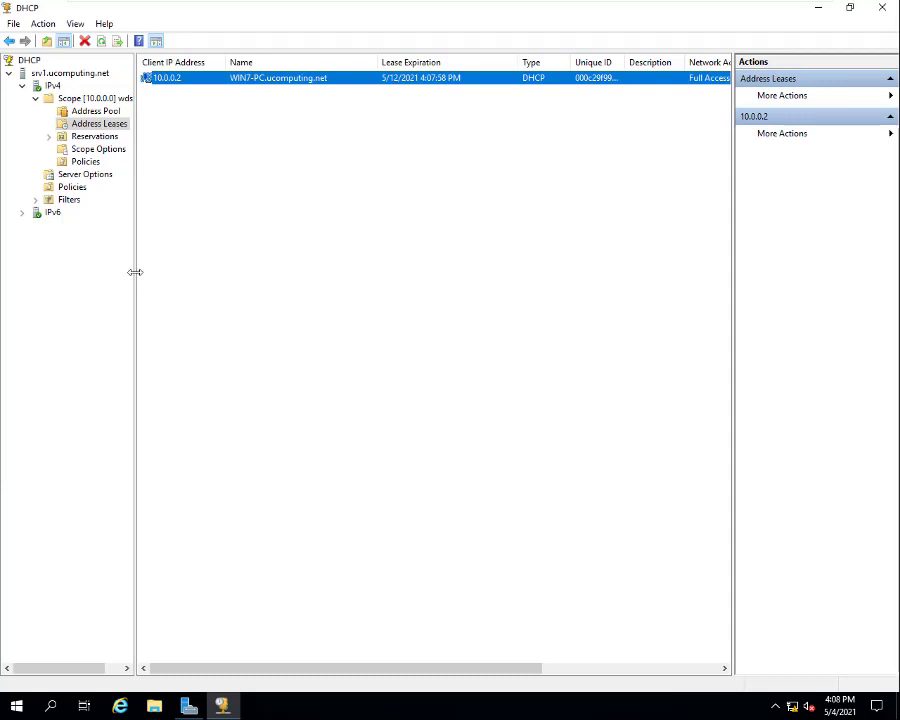
pyautogui.moveTo(135, 272); pyautogui.dragTo(189, 266)
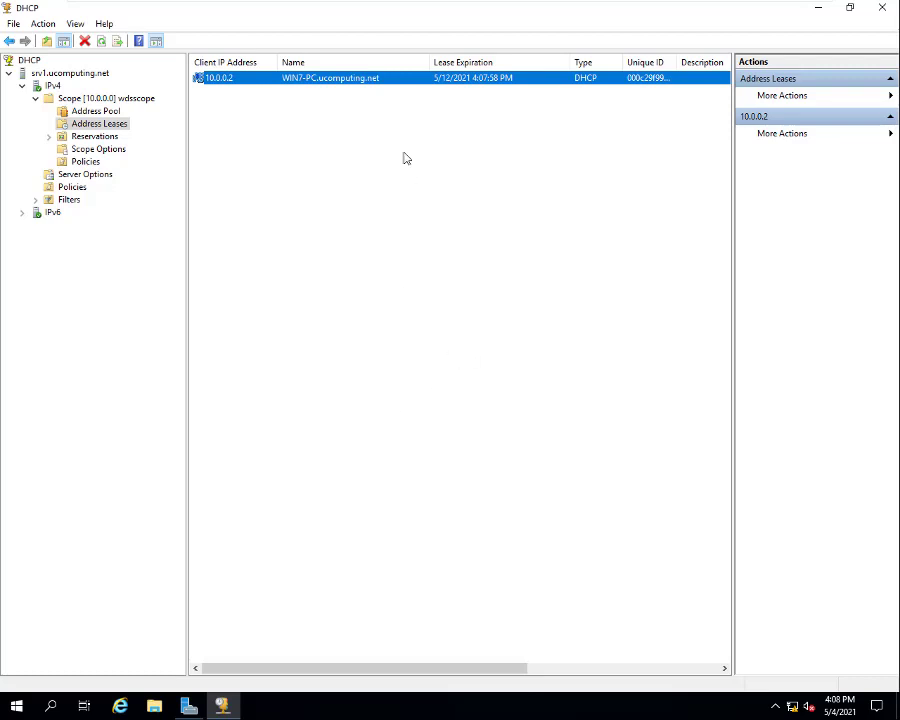
pyautogui.click(882, 7)
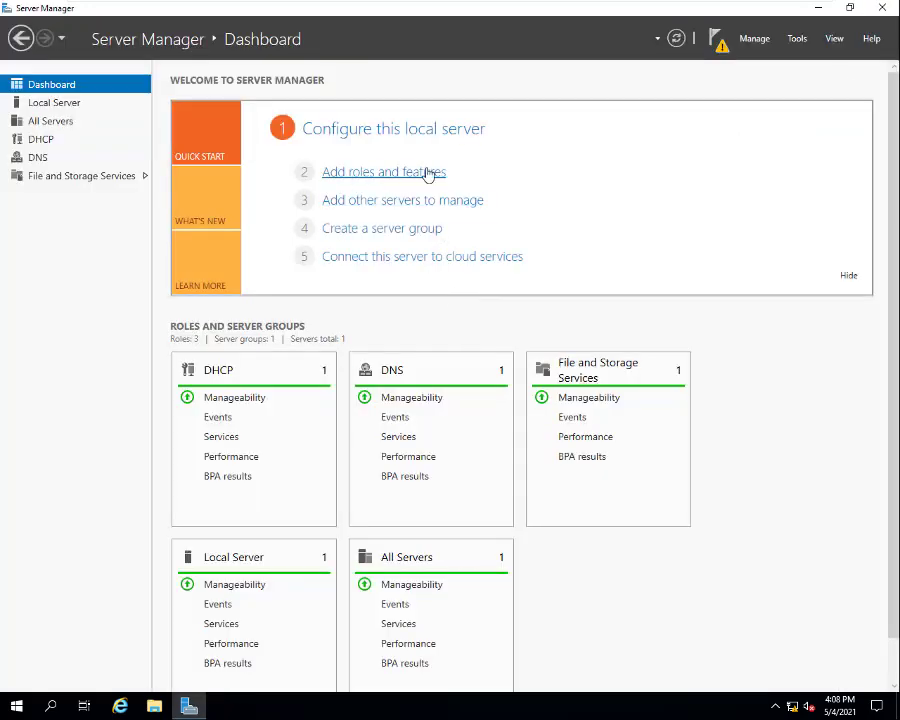
# - Start adding roles and features to the server, using the role-based or feature-based installation type
pyautogui.click(358, 181)
pyautogui.moveTo(452, 180); pyautogui.dragTo(455, 93)
pyautogui.click(566, 457)
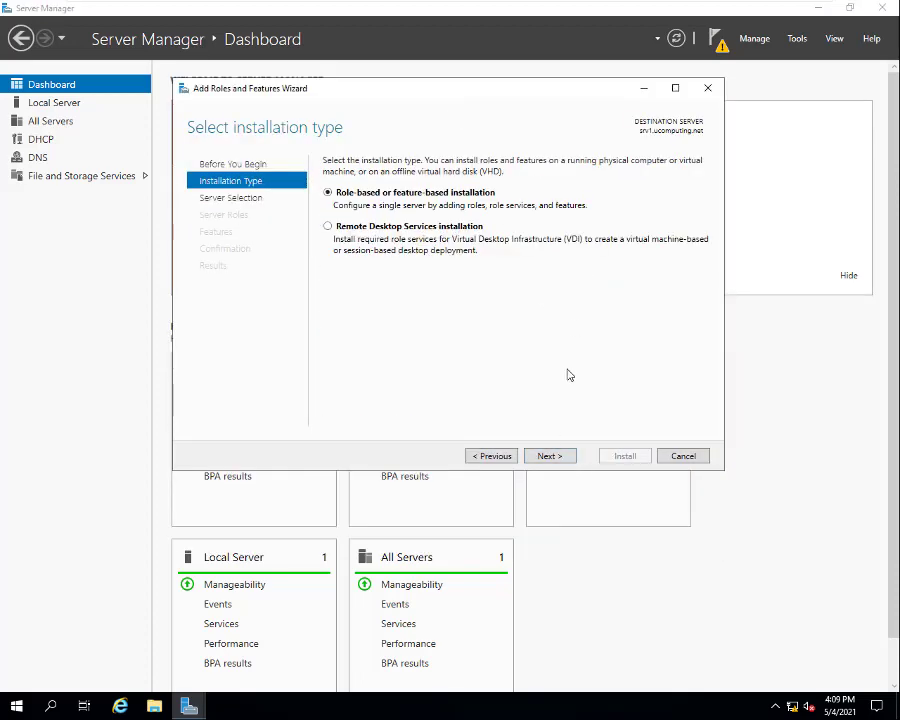
pyautogui.click(566, 458)
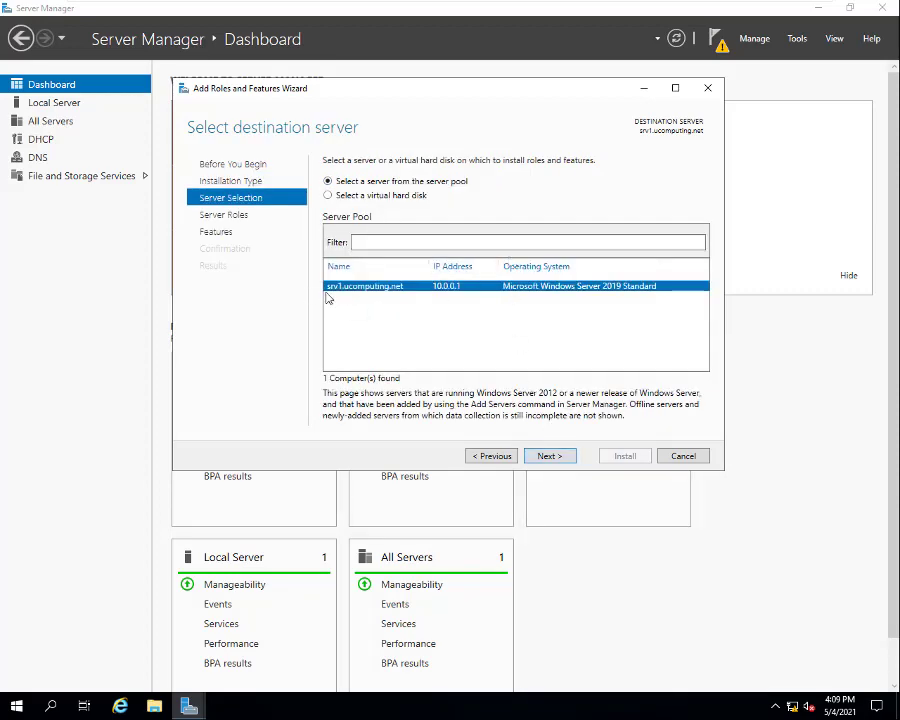